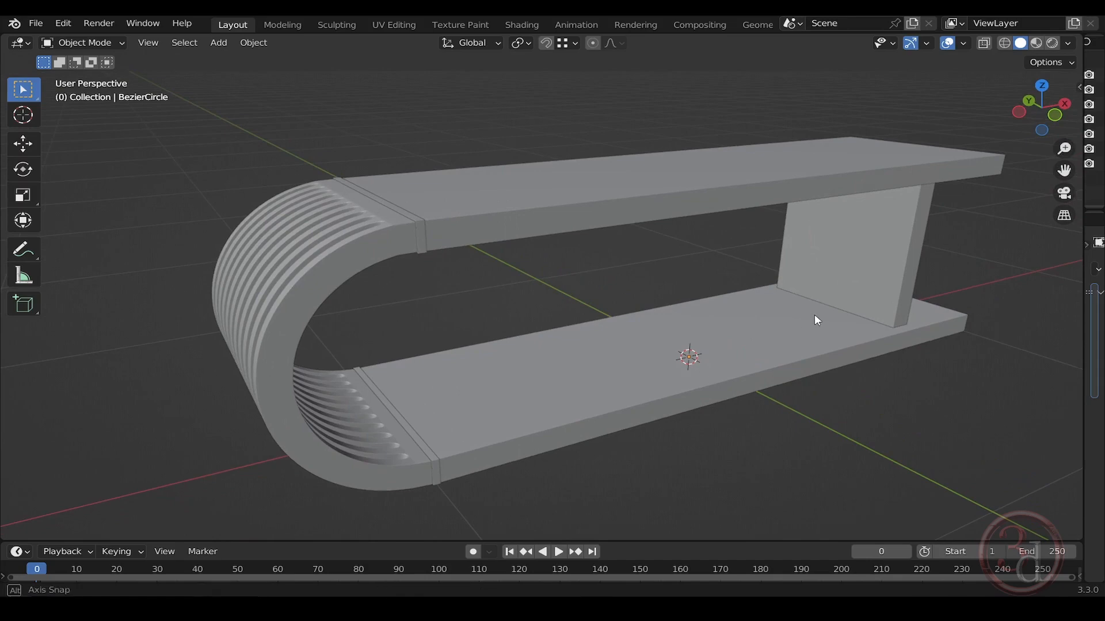
{"action": "middle_click_drag", "start_coordinate": [815, 315], "coordinate": [779, 287]}
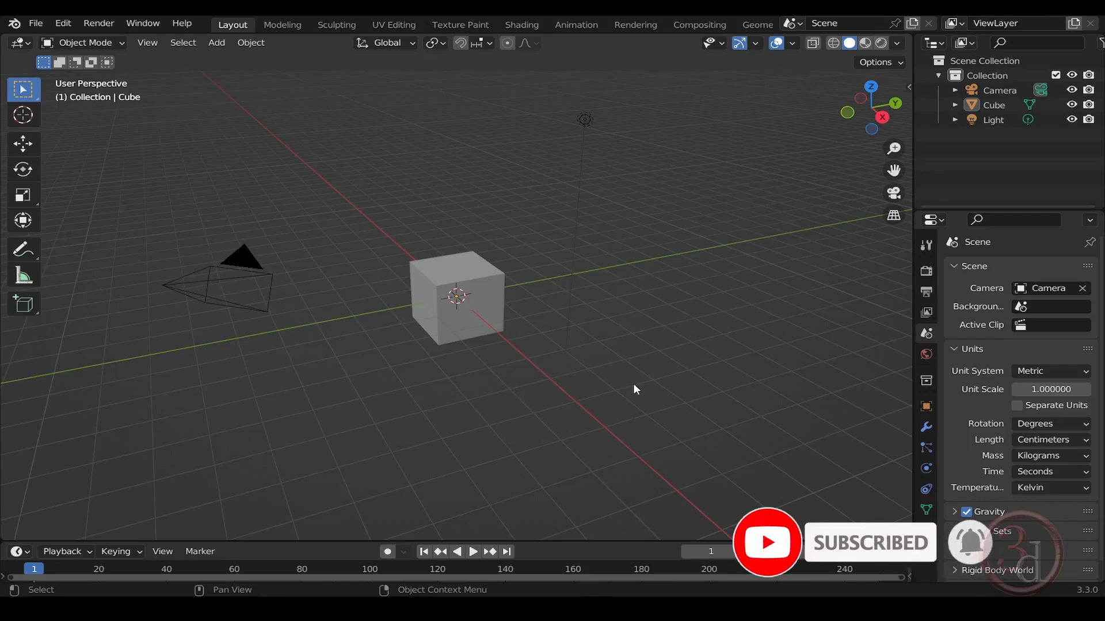
Delete all the default objects from the scene: the camera, cube and light
{"action": "key", "text": "a"}
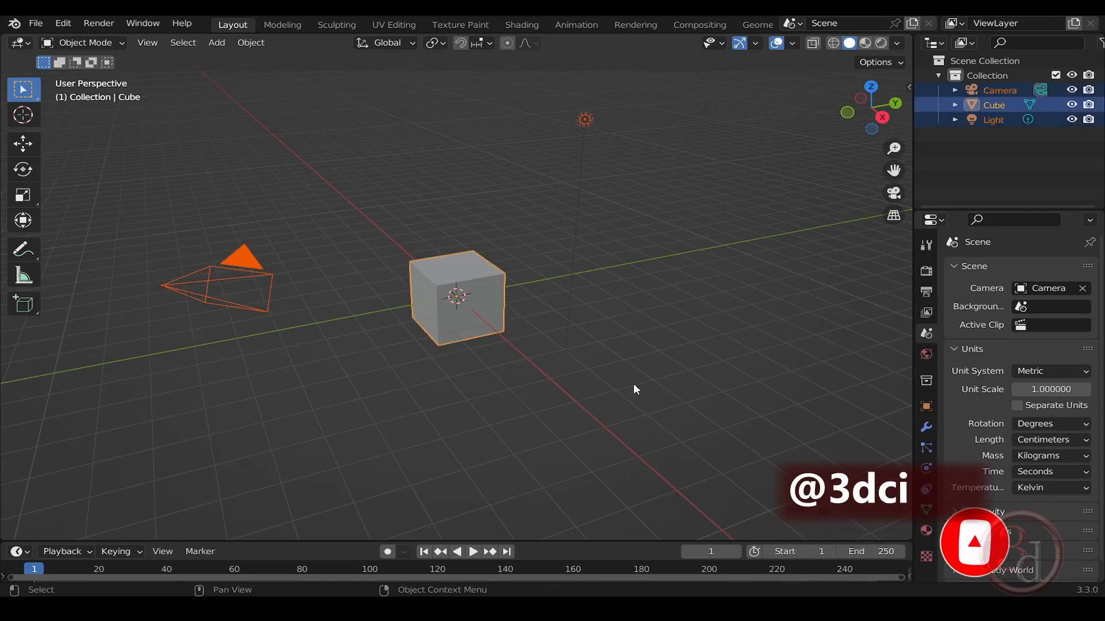
{"action": "key", "text": "Delete"}
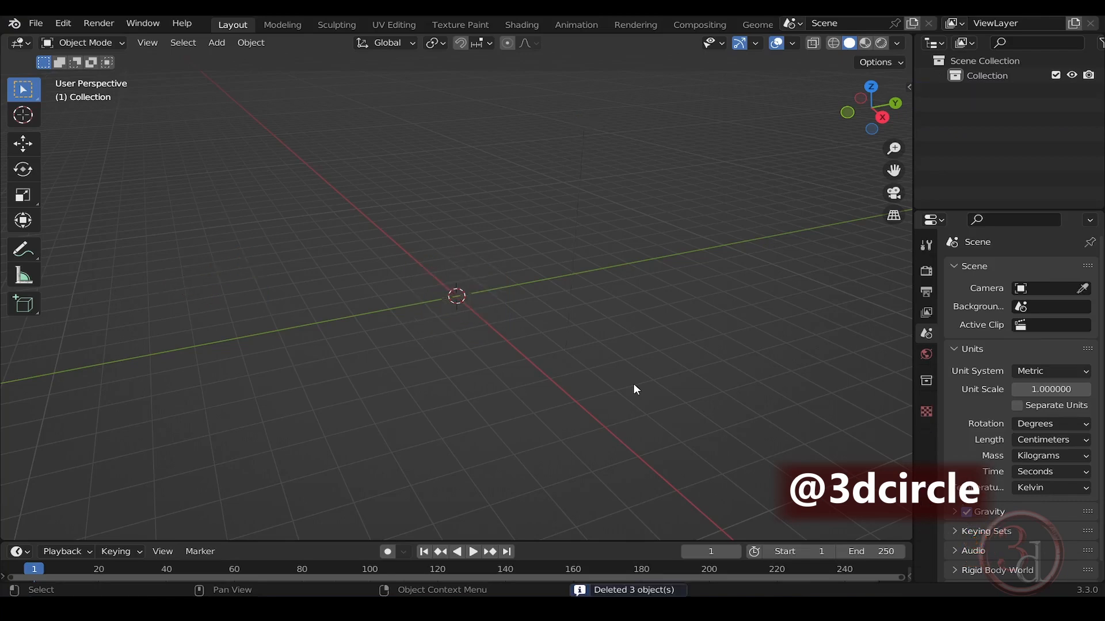
Look at the scene from the top and add a mesh plane at the origin
{"action": "key", "text": "grave"}
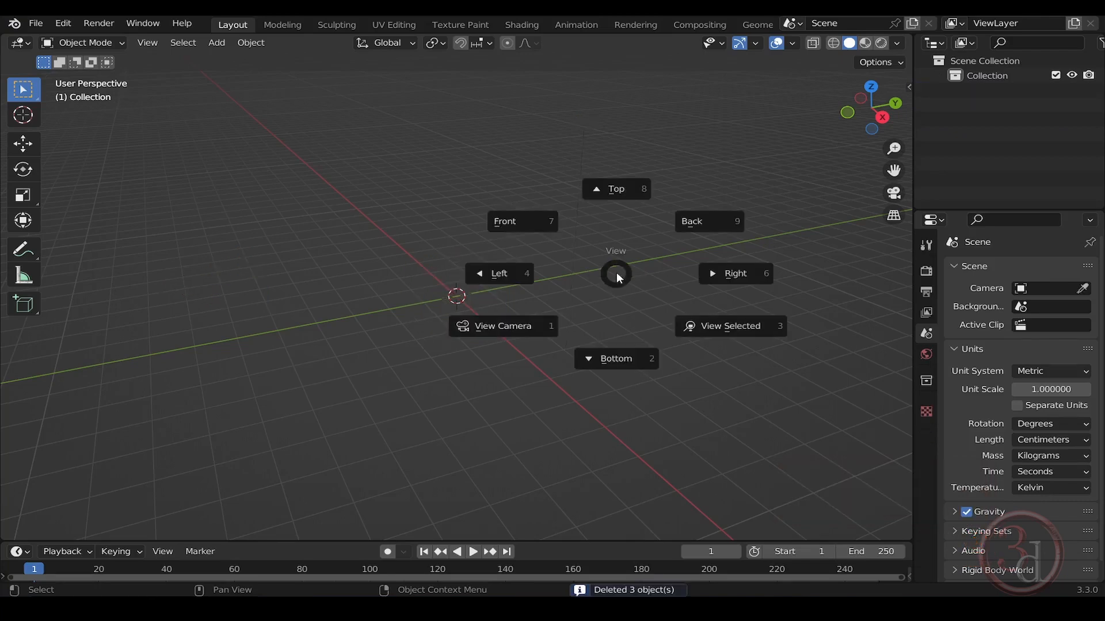
{"action": "left_click", "coordinate": [616, 194]}
{"action": "middle_click_drag", "start_coordinate": [574, 239], "coordinate": [556, 202], "text": "shift"}
{"action": "key", "text": "shift+a"}
{"action": "mouse_move", "coordinate": [556, 202]}
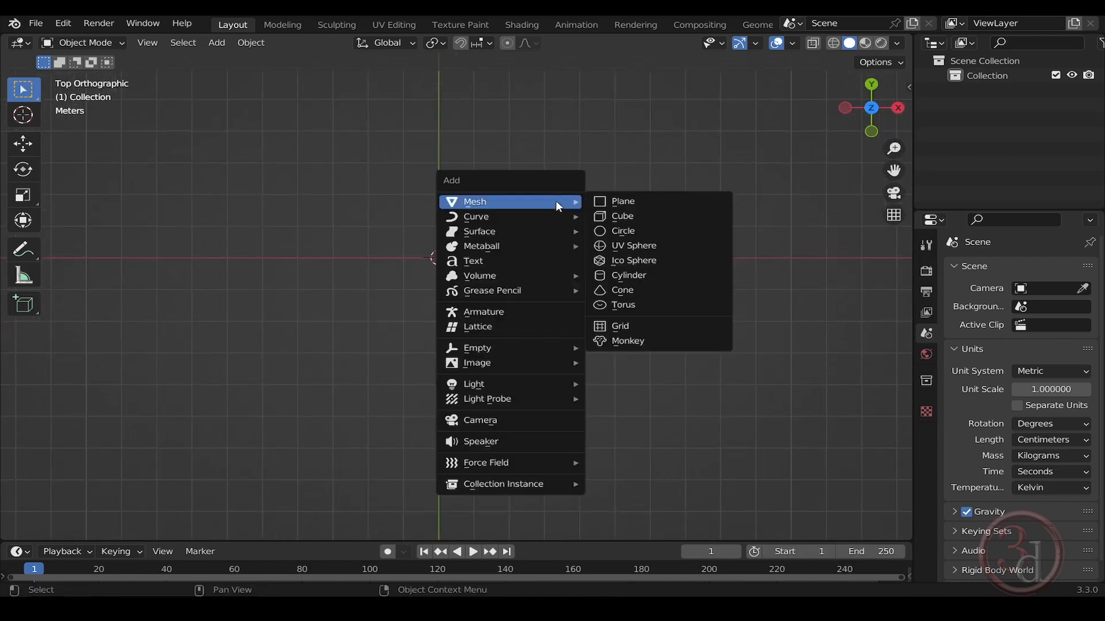
{"action": "left_click", "coordinate": [614, 203]}
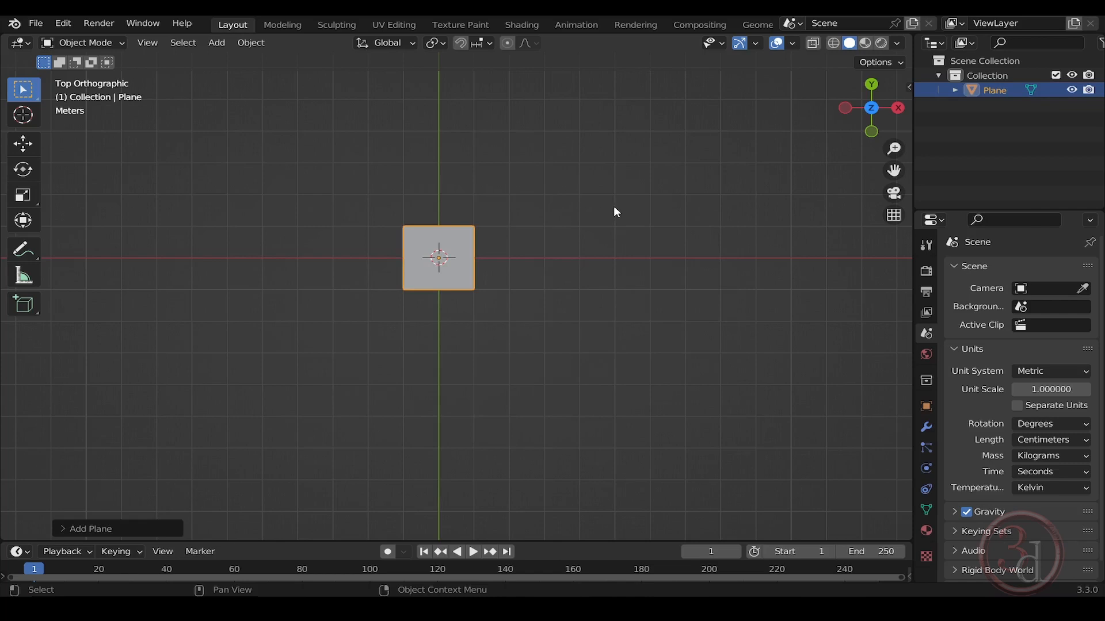
Show the plane's transform values and set its Y dimension to 60 cm
{"action": "key", "text": "n"}
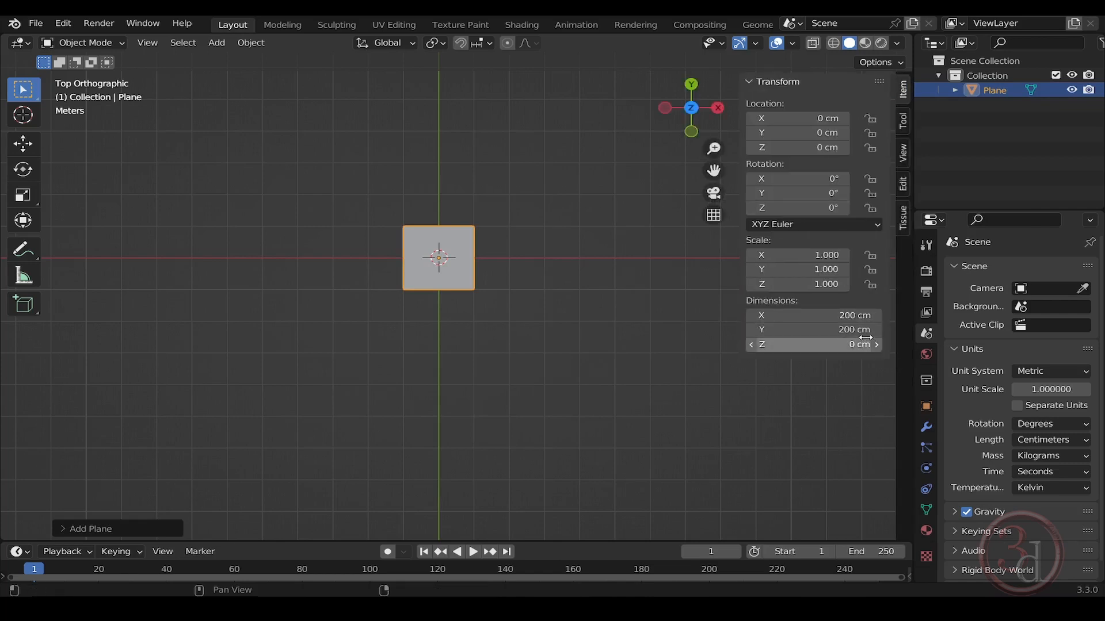
{"action": "left_click", "coordinate": [849, 332]}
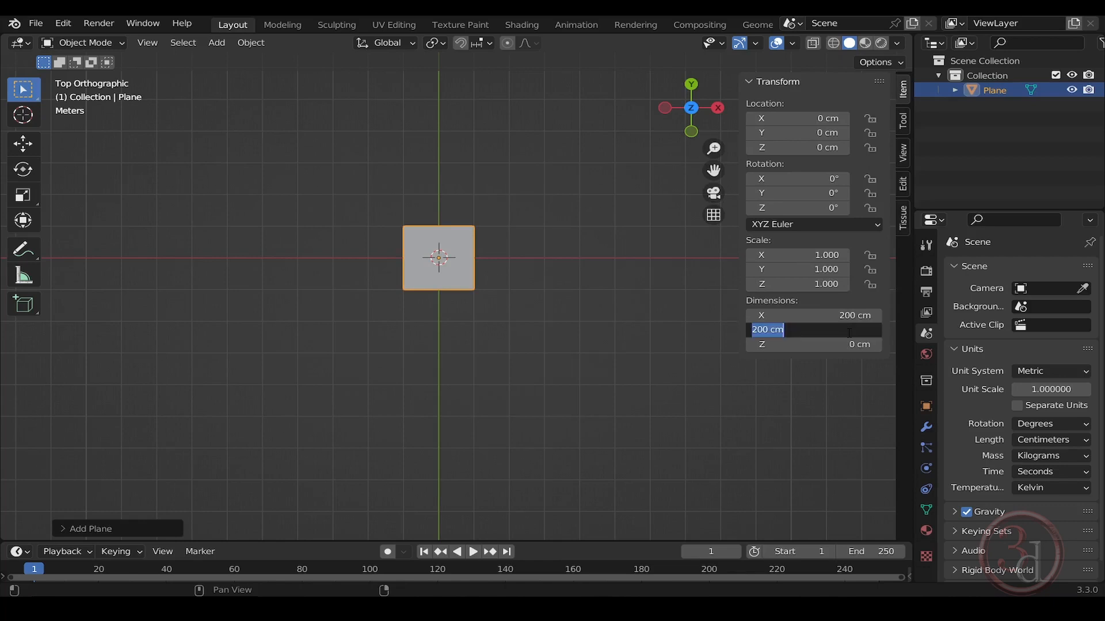
{"action": "type", "text": "60"}
{"action": "key", "text": "Return"}
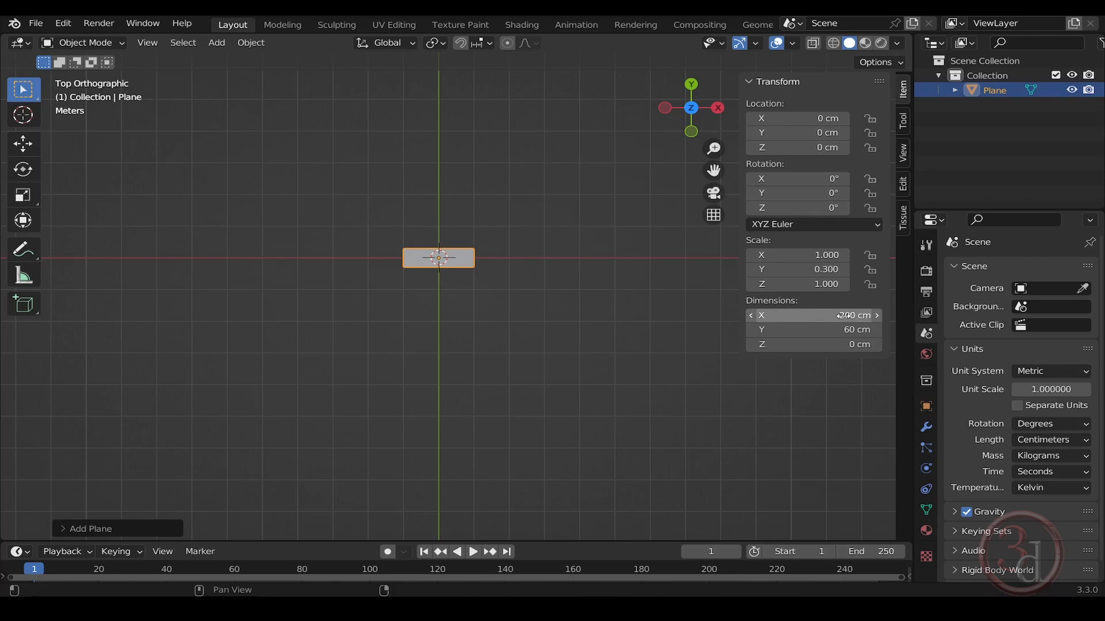
Extrude the whole plane upward in Edit Mode, set the extruded face's Z position to 9 cm and return to Object Mode
{"action": "middle_click_drag", "start_coordinate": [458, 345], "coordinate": [437, 282]}
{"action": "scroll", "coordinate": [434, 276], "scroll_direction": "up", "scroll_amount": 4}
{"action": "scroll", "coordinate": [434, 276], "scroll_direction": "down", "scroll_amount": 2}
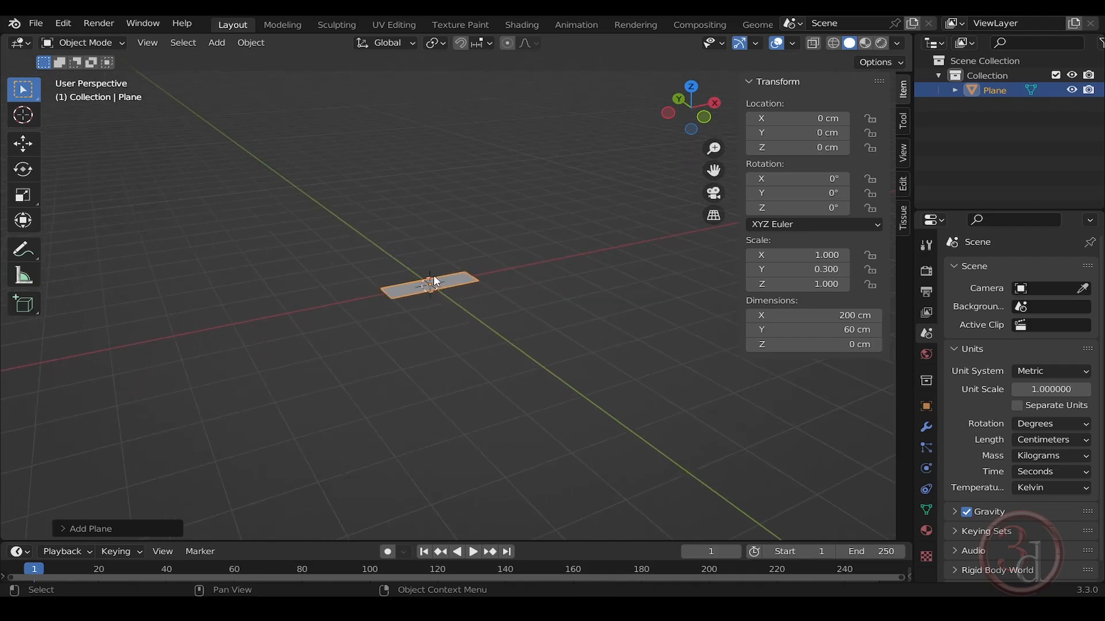
{"action": "key", "text": "grave"}
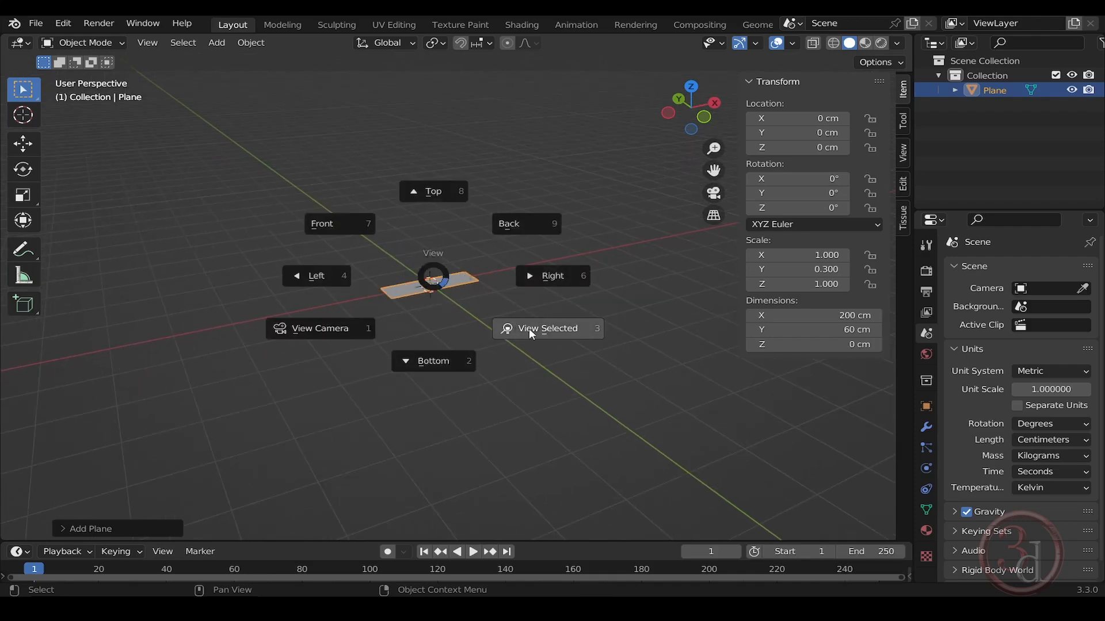
{"action": "left_click", "coordinate": [547, 332]}
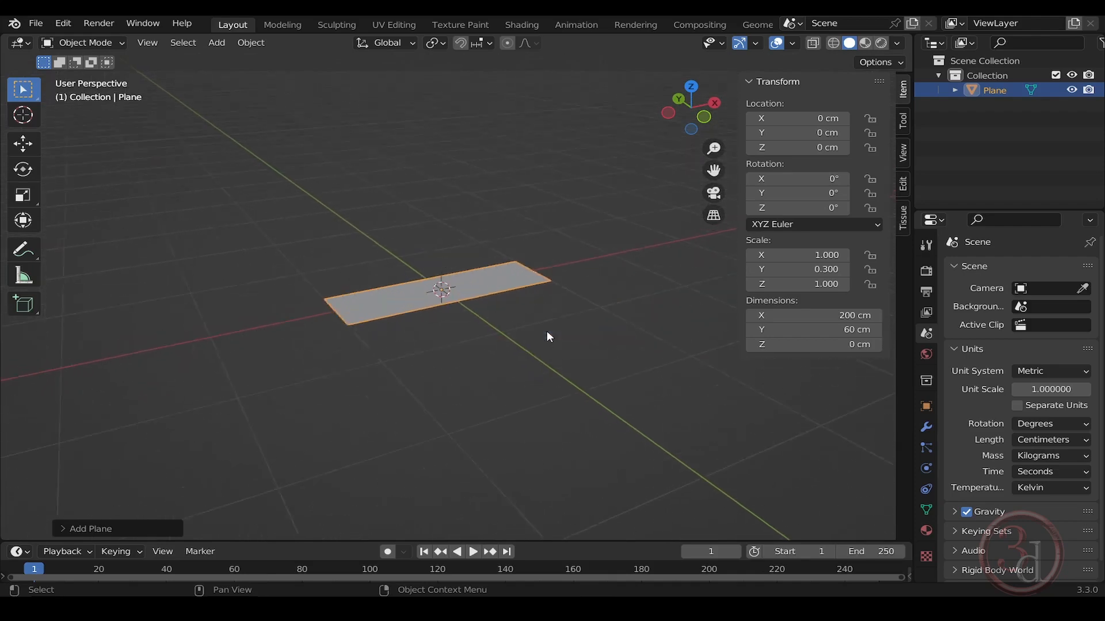
{"action": "middle_click_drag", "start_coordinate": [537, 367], "coordinate": [561, 390], "text": "shift"}
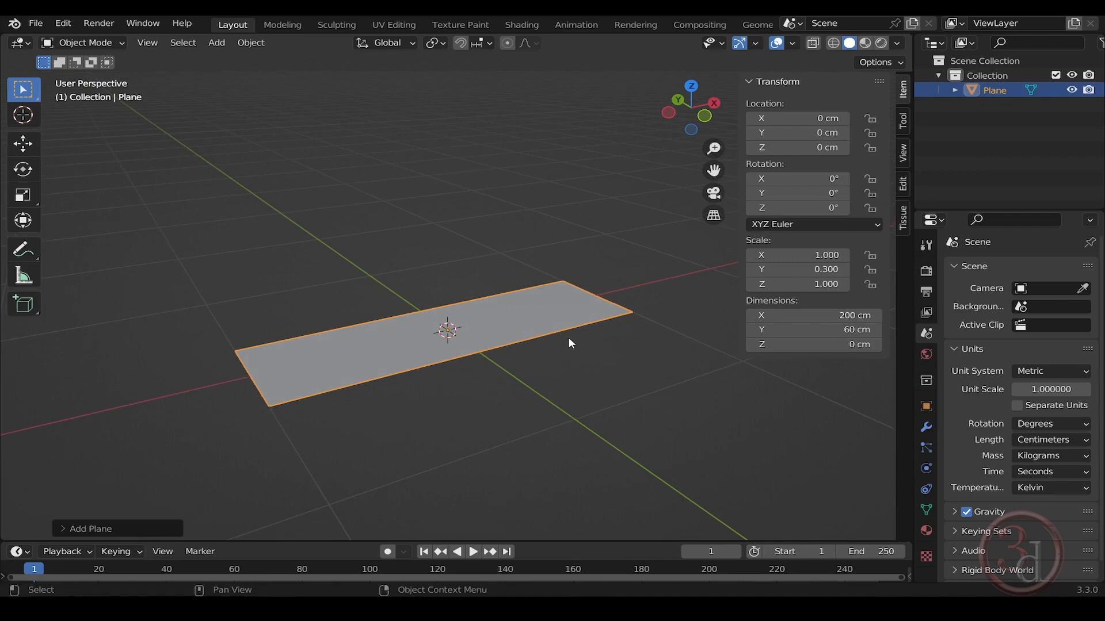
{"action": "key", "text": "Tab"}
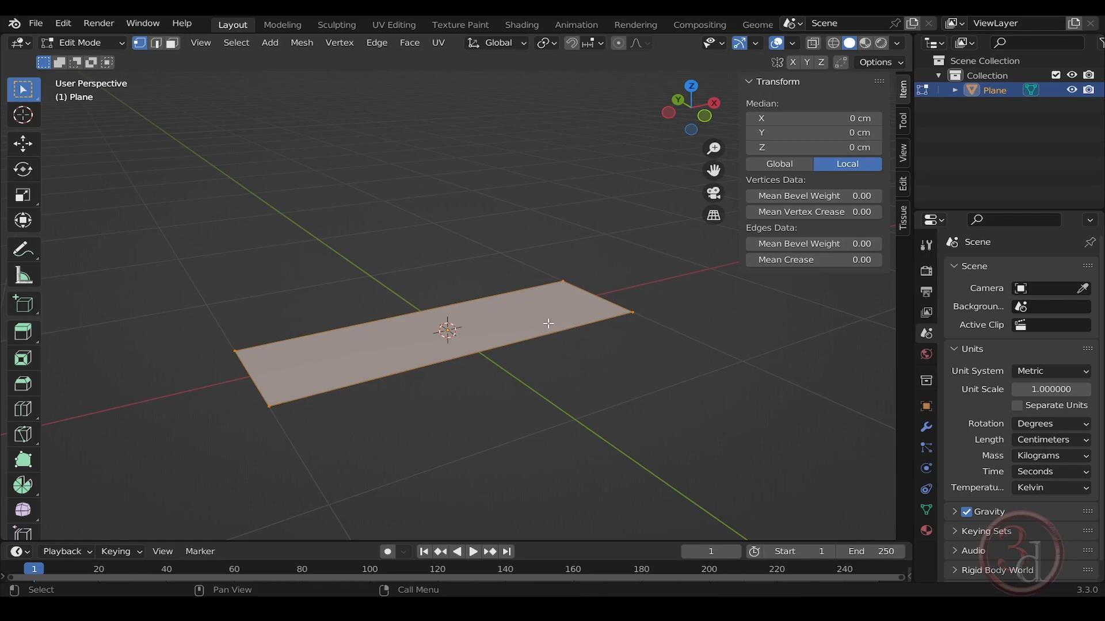
{"action": "left_click", "coordinate": [555, 343]}
{"action": "left_click_drag", "start_coordinate": [663, 231], "coordinate": [182, 450]}
{"action": "middle_click_drag", "start_coordinate": [508, 394], "coordinate": [490, 395]}
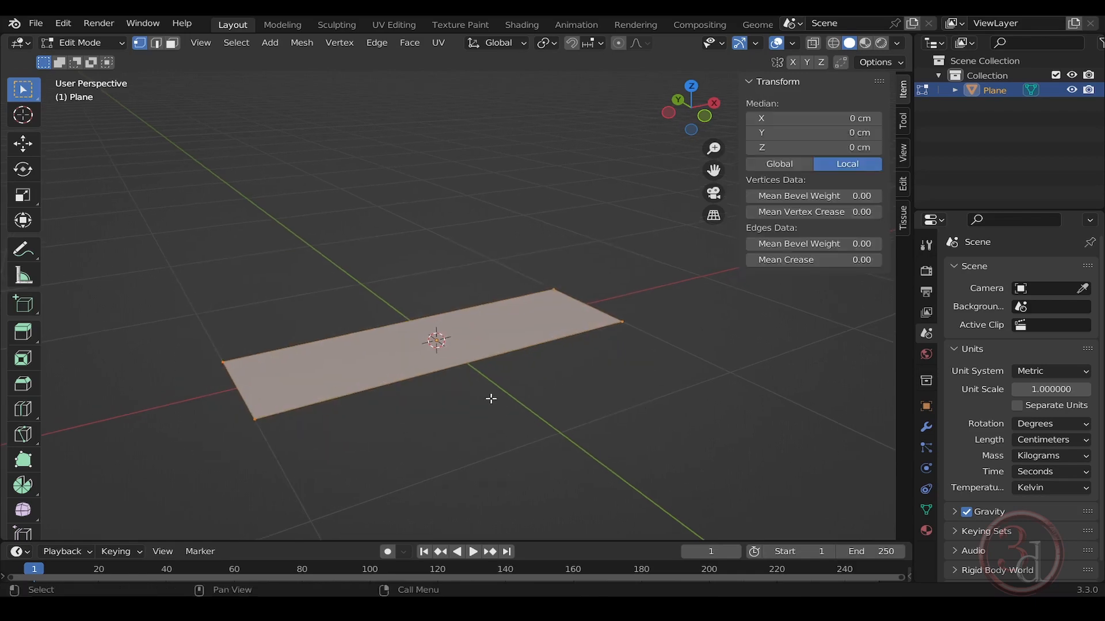
{"action": "key", "text": "e"}
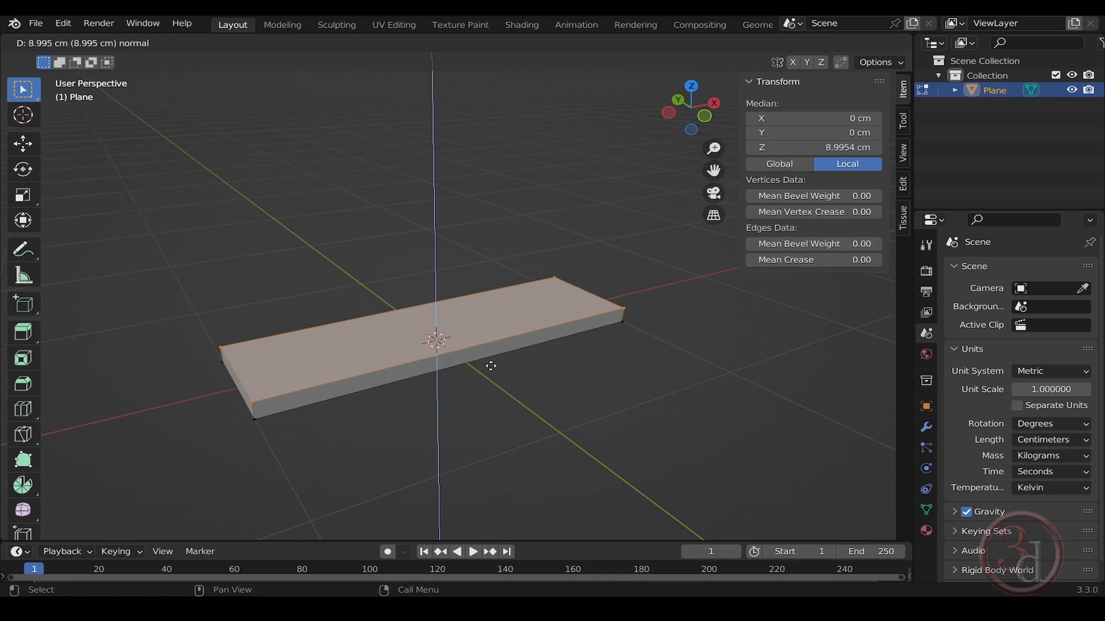
{"action": "left_click", "coordinate": [489, 366]}
{"action": "left_click", "coordinate": [865, 151]}
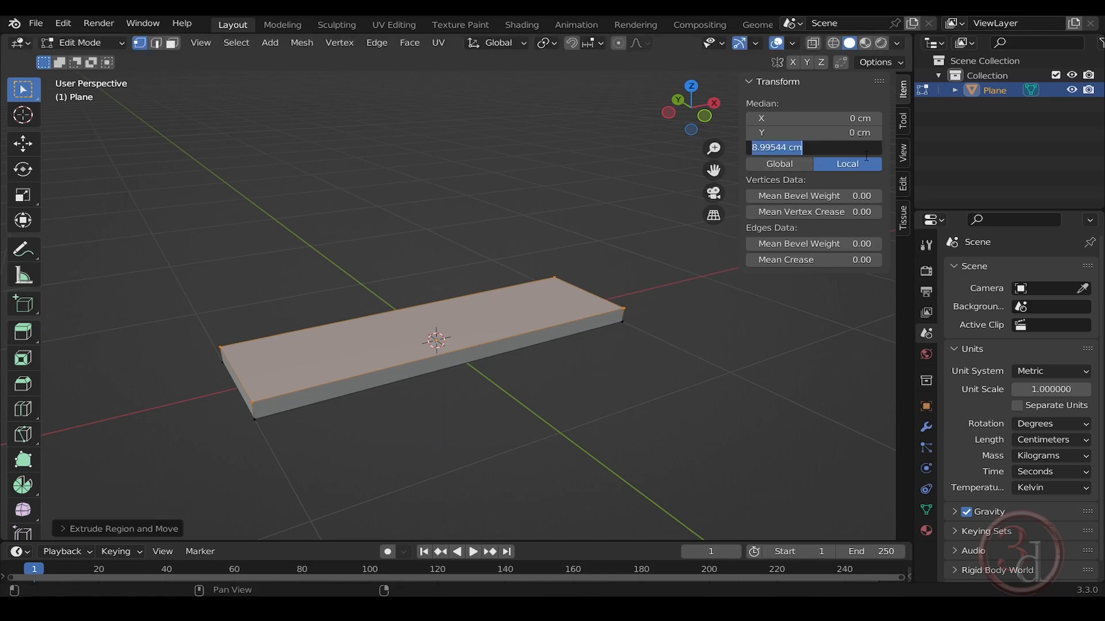
{"action": "type", "text": "9"}
{"action": "key", "text": "Return"}
{"action": "middle_click_drag", "start_coordinate": [641, 418], "coordinate": [558, 364]}
{"action": "key", "text": "Tab"}
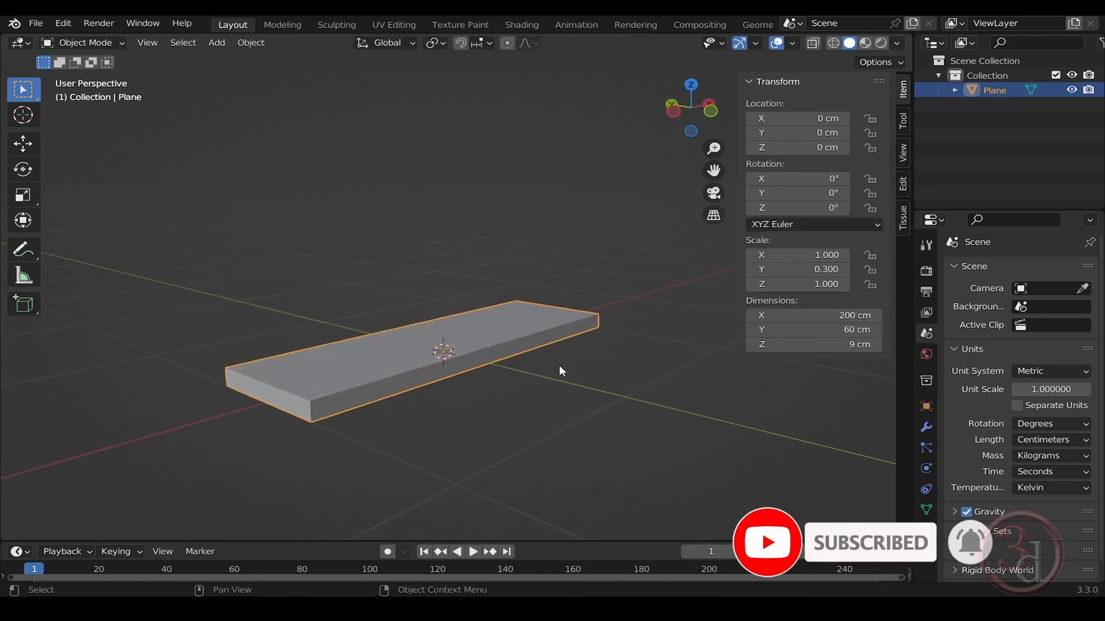
Duplicate the slab in place, leaving the copy at the original's location
{"action": "key", "text": "shift+d"}
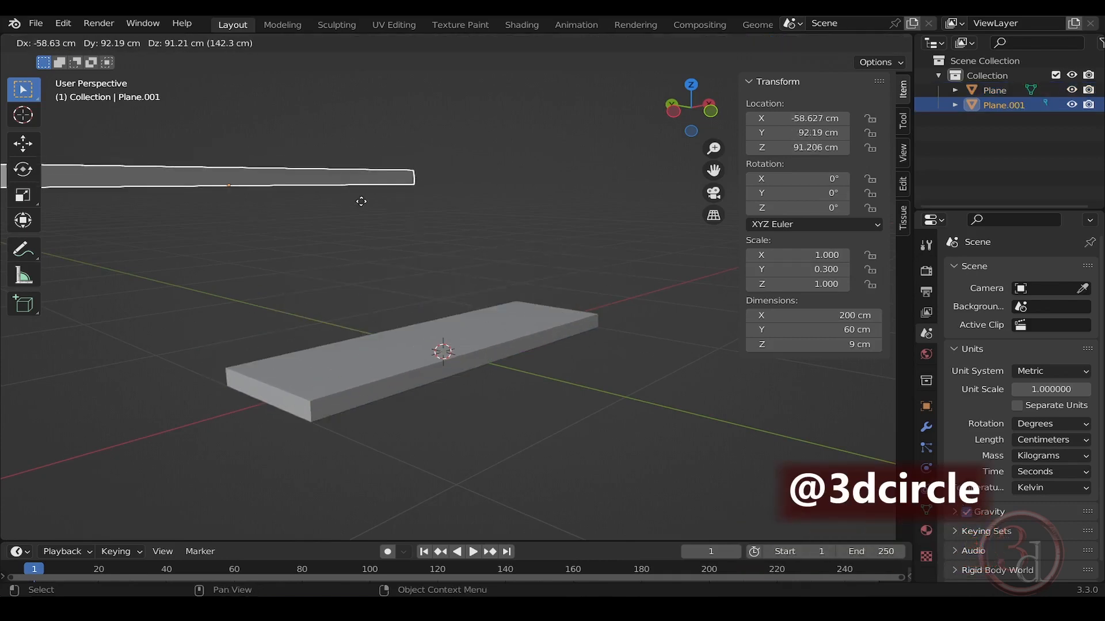
{"action": "key", "text": "Escape"}
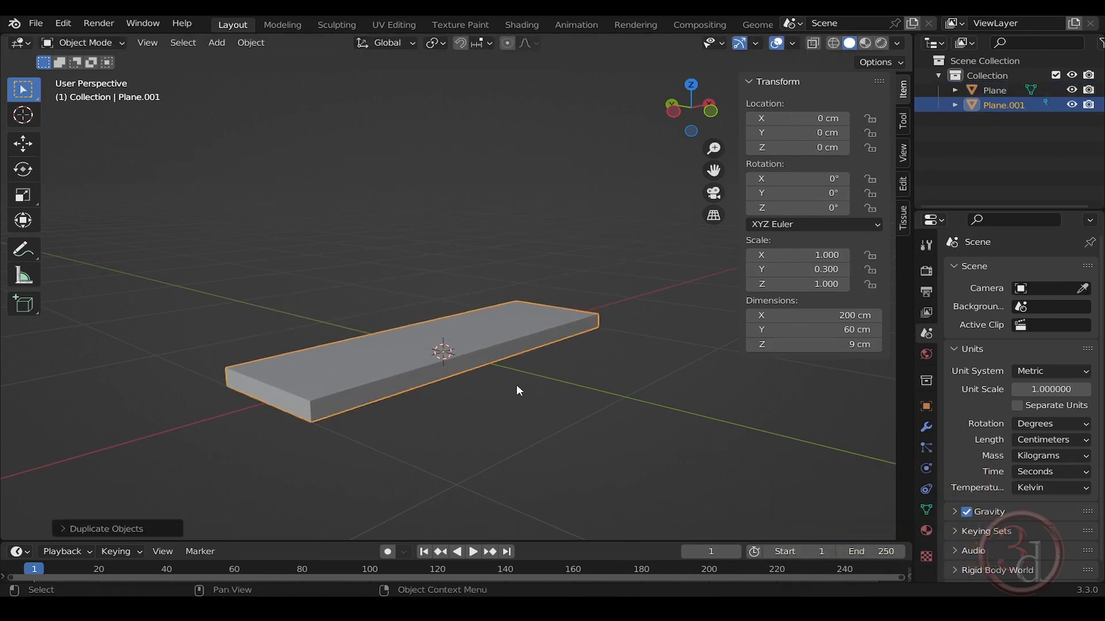
Try to raise the duplicated slab about 56 cm along the Z axis
{"action": "middle_click_drag", "start_coordinate": [505, 380], "coordinate": [589, 374]}
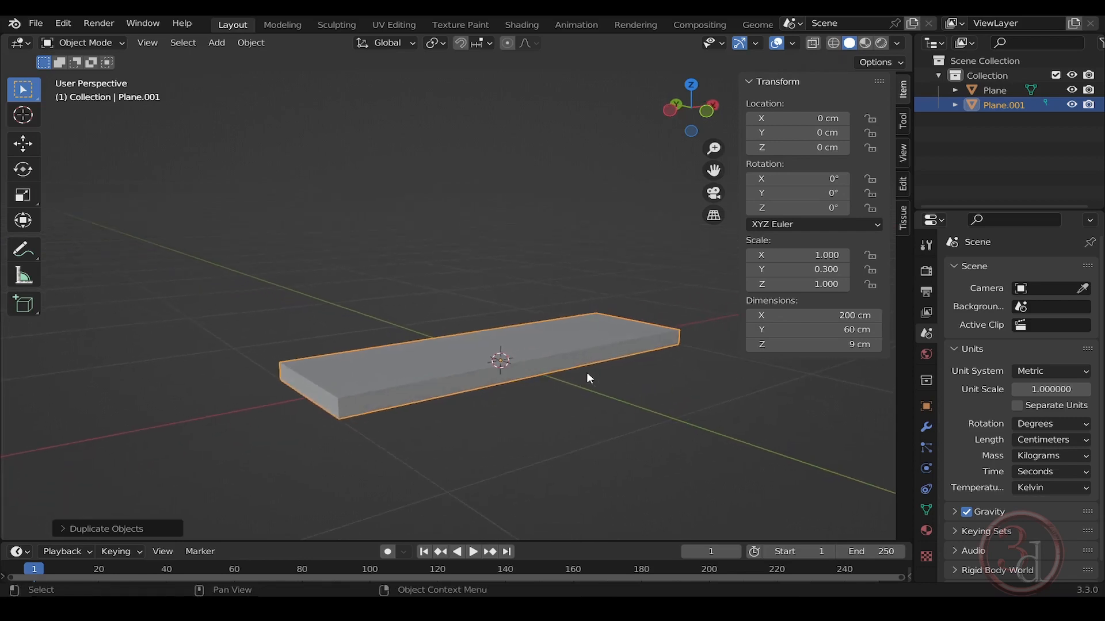
{"action": "key", "text": "g"}
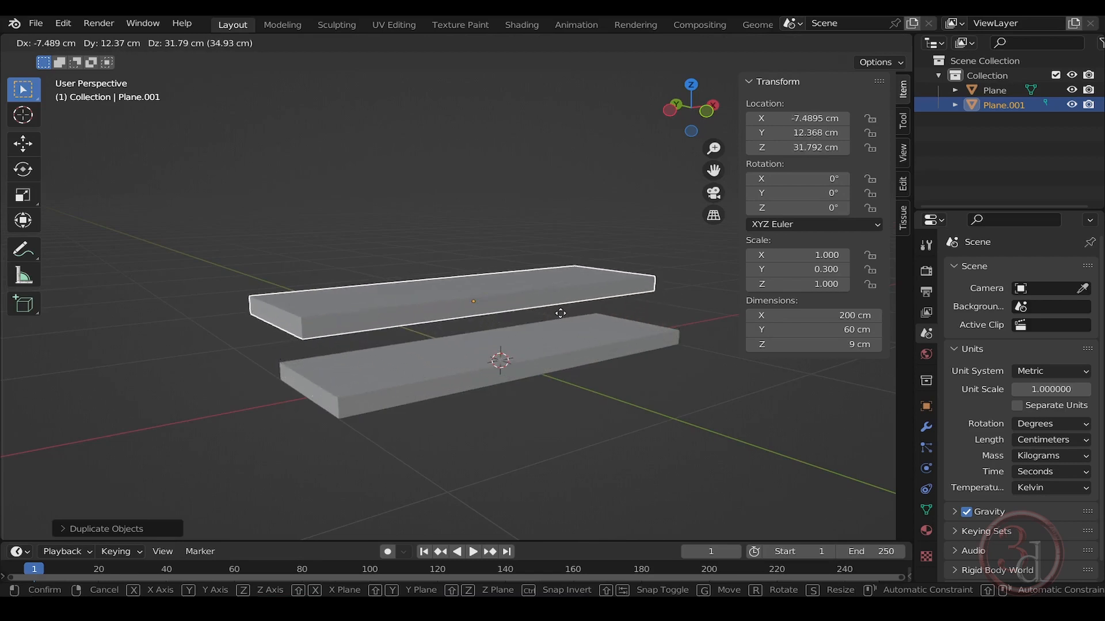
{"action": "key", "text": "z"}
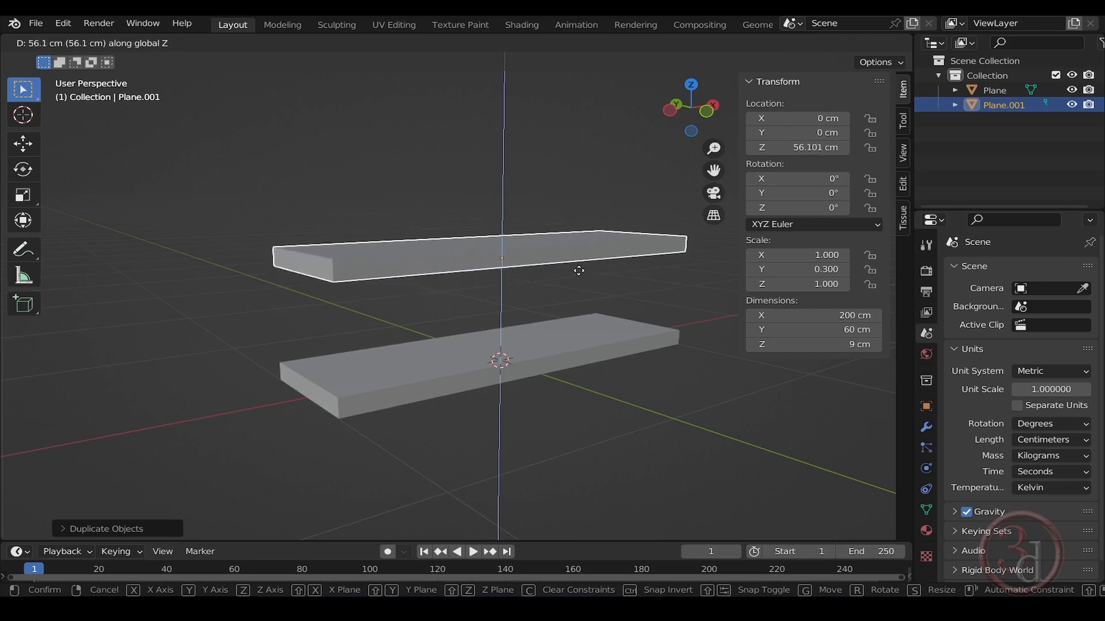
{"action": "left_click", "coordinate": [579, 268]}
Duplicate the selected slab and move the new copy up along Z by about 59.7 cm
{"action": "middle_click_drag", "start_coordinate": [579, 268], "coordinate": [540, 424]}
{"action": "key", "text": "shift+d"}
{"action": "key", "text": "z"}
{"action": "left_click", "coordinate": [513, 425]}
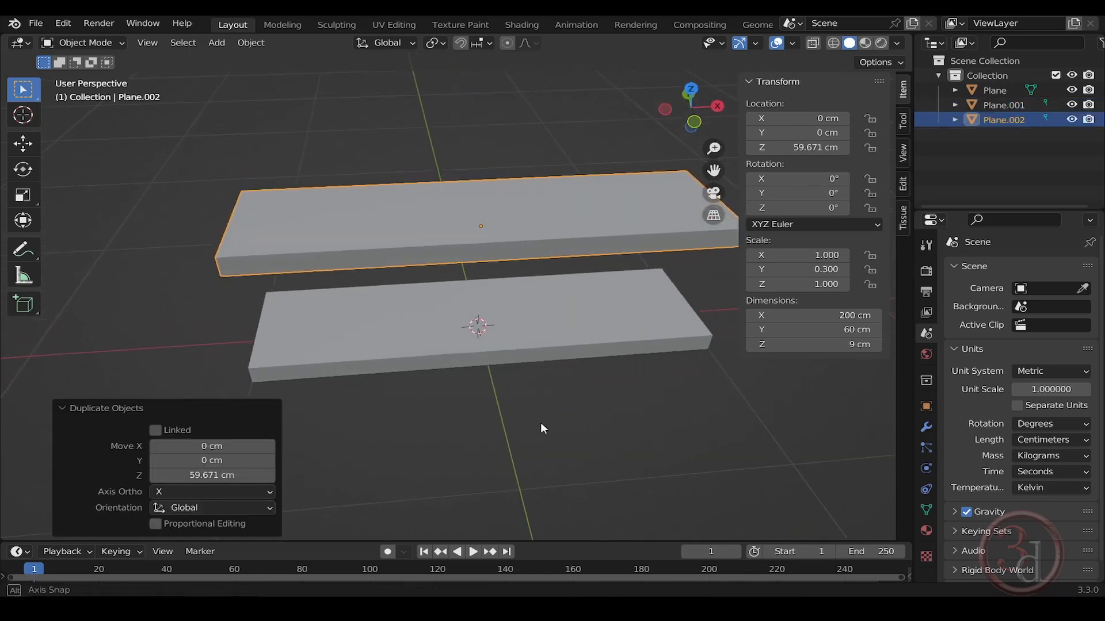
Add a Bezier circle curve at the origin and set its X rotation to 90° so it stands upright
{"action": "scroll", "coordinate": [505, 378], "scroll_direction": "down", "scroll_amount": 3}
{"action": "scroll", "coordinate": [531, 385], "scroll_direction": "down", "scroll_amount": 3}
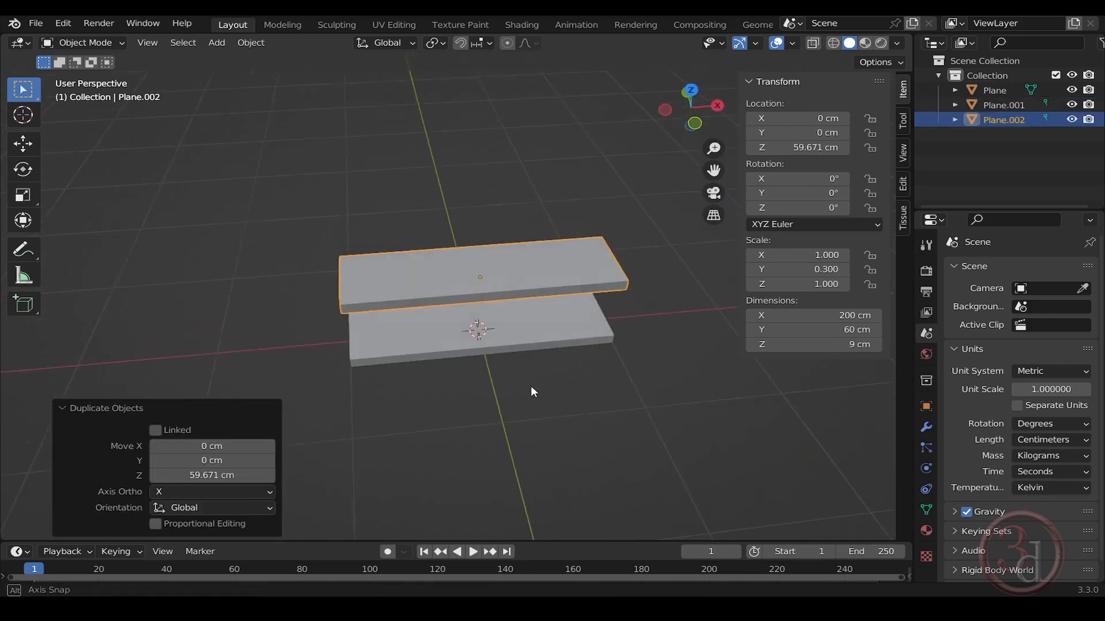
{"action": "key", "text": "shift+a"}
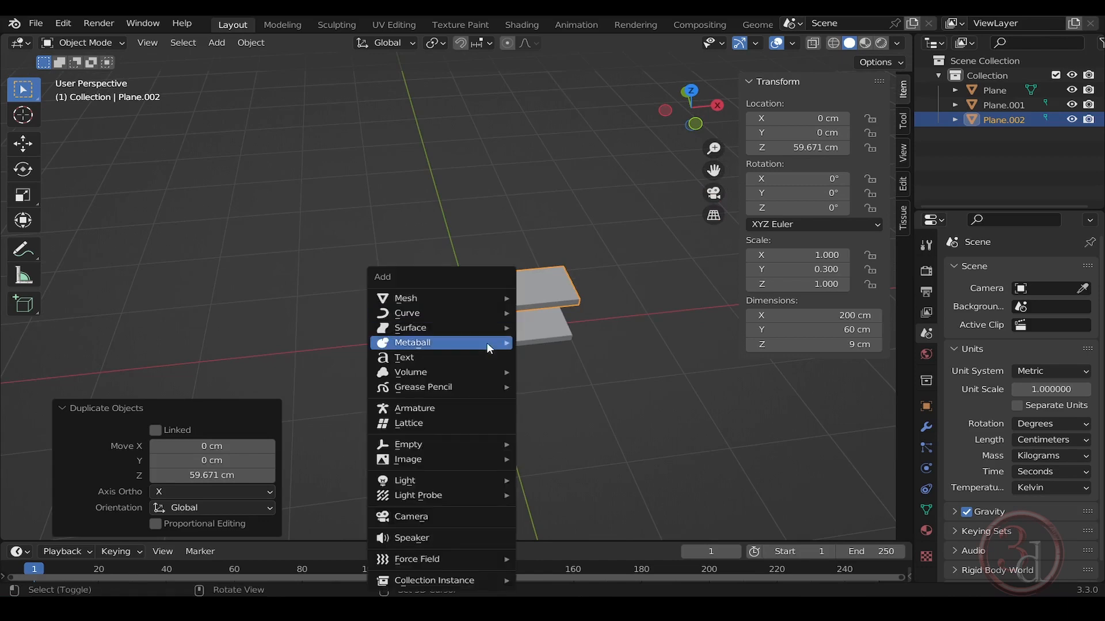
{"action": "mouse_move", "coordinate": [456, 312]}
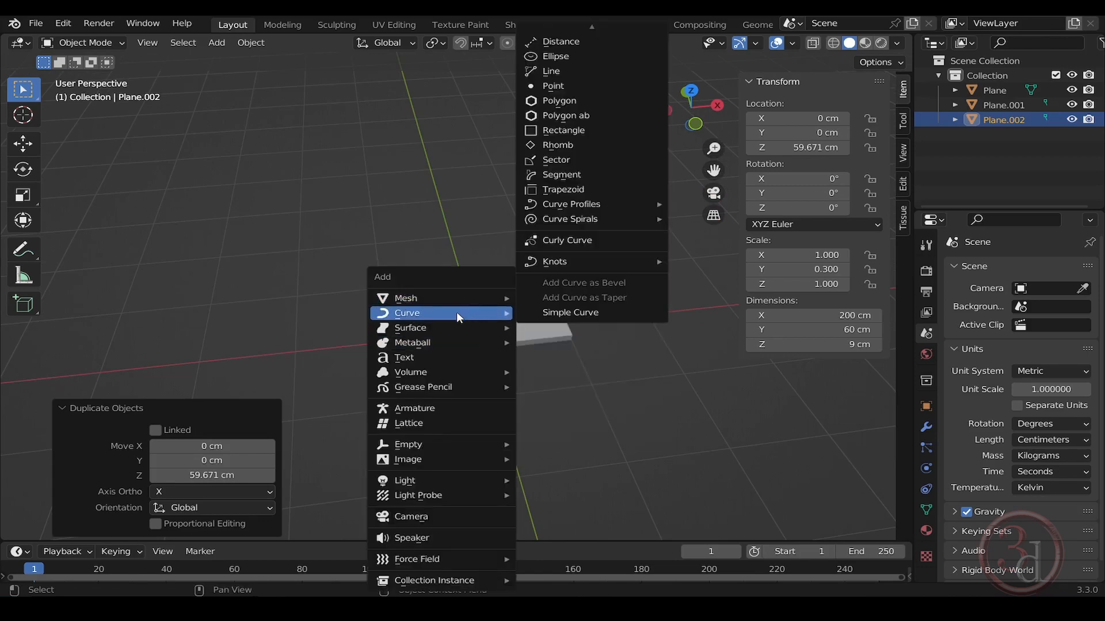
{"action": "mouse_move", "coordinate": [586, 26]}
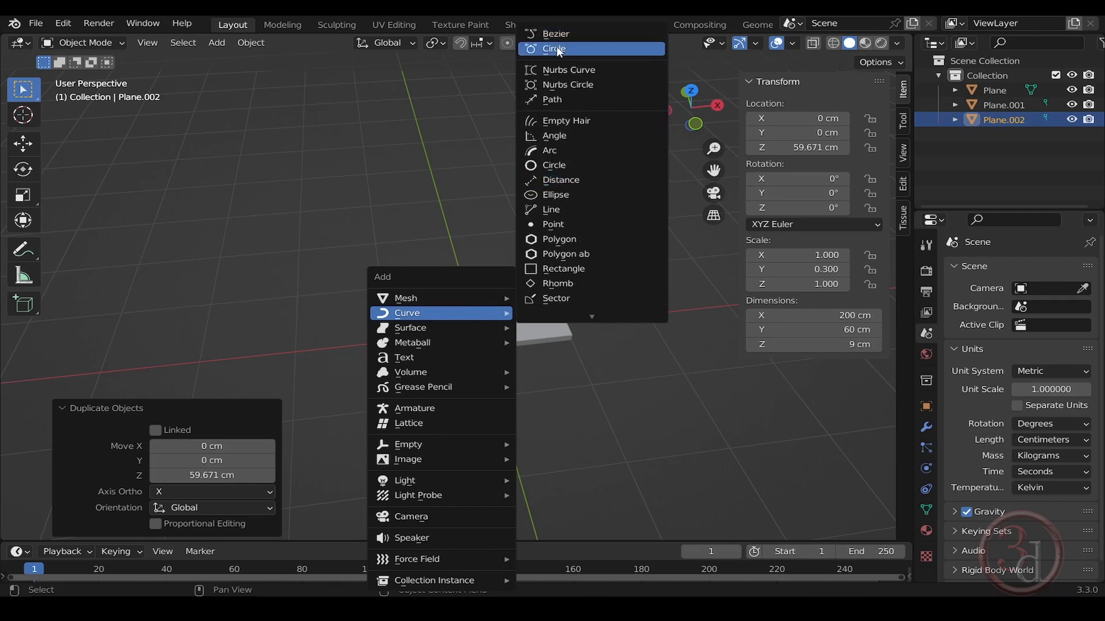
{"action": "left_click", "coordinate": [563, 48]}
{"action": "middle_click_drag", "start_coordinate": [486, 365], "coordinate": [541, 327]}
{"action": "left_click", "coordinate": [230, 494]}
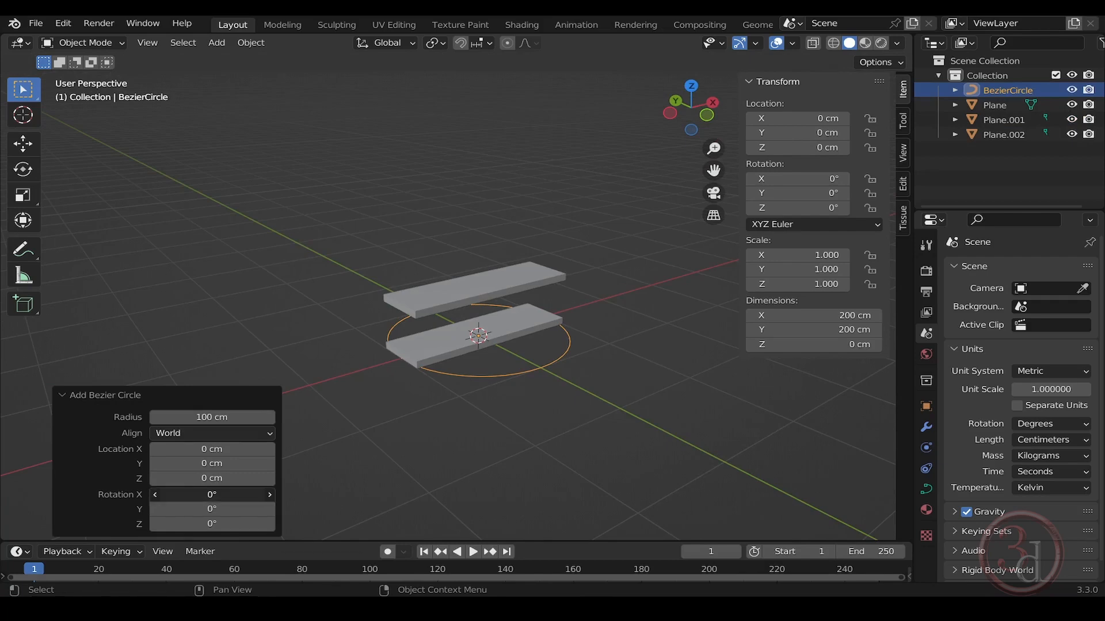
{"action": "type", "text": "90"}
{"action": "key", "text": "Return"}
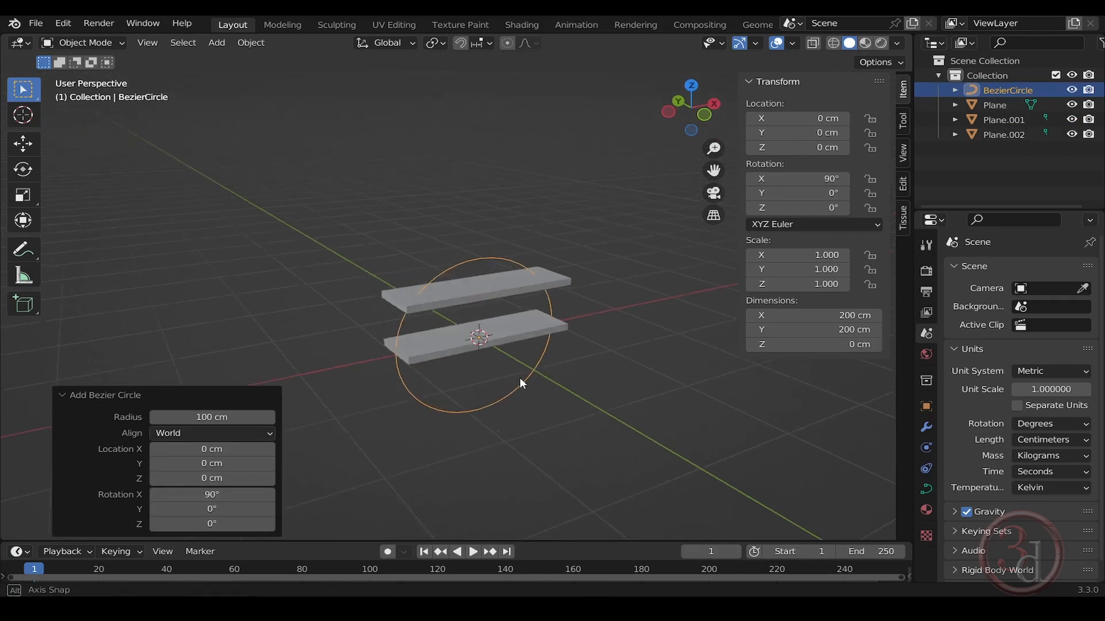
In front view, move the circle to about X -63.5 cm, Z 31.2 cm and scale it down to about 84.8 cm across
{"action": "key", "text": "grave"}
{"action": "left_click", "coordinate": [409, 311]}
{"action": "middle_click_drag", "start_coordinate": [453, 317], "coordinate": [495, 253], "text": "shift"}
{"action": "scroll", "coordinate": [503, 244], "scroll_direction": "up", "scroll_amount": 2}
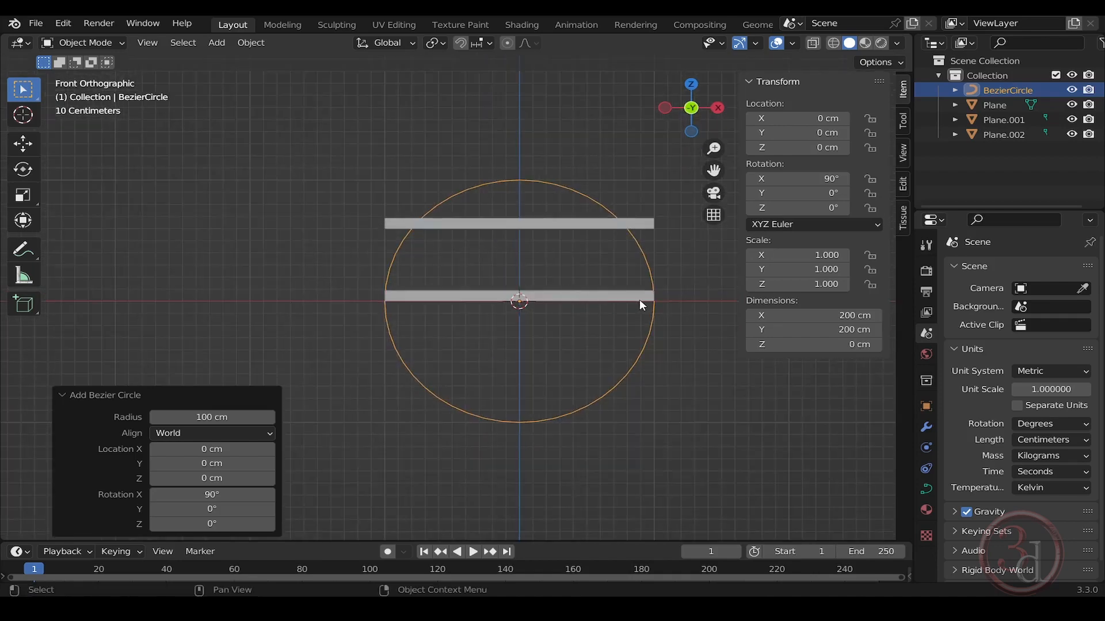
{"action": "key", "text": "g"}
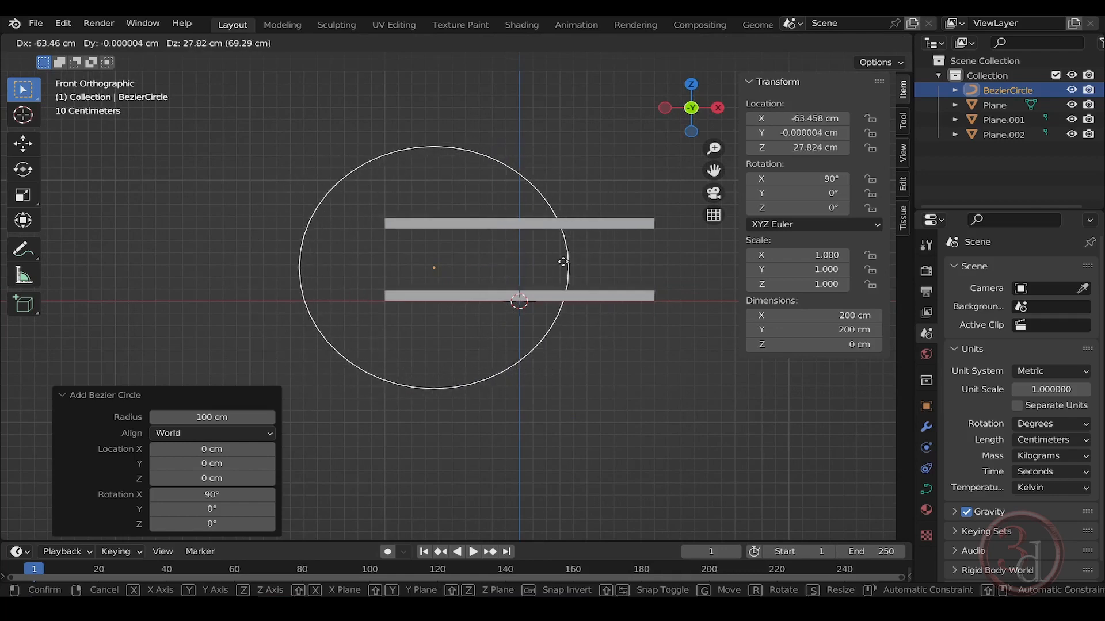
{"action": "left_click", "coordinate": [564, 265]}
{"action": "key", "text": "s"}
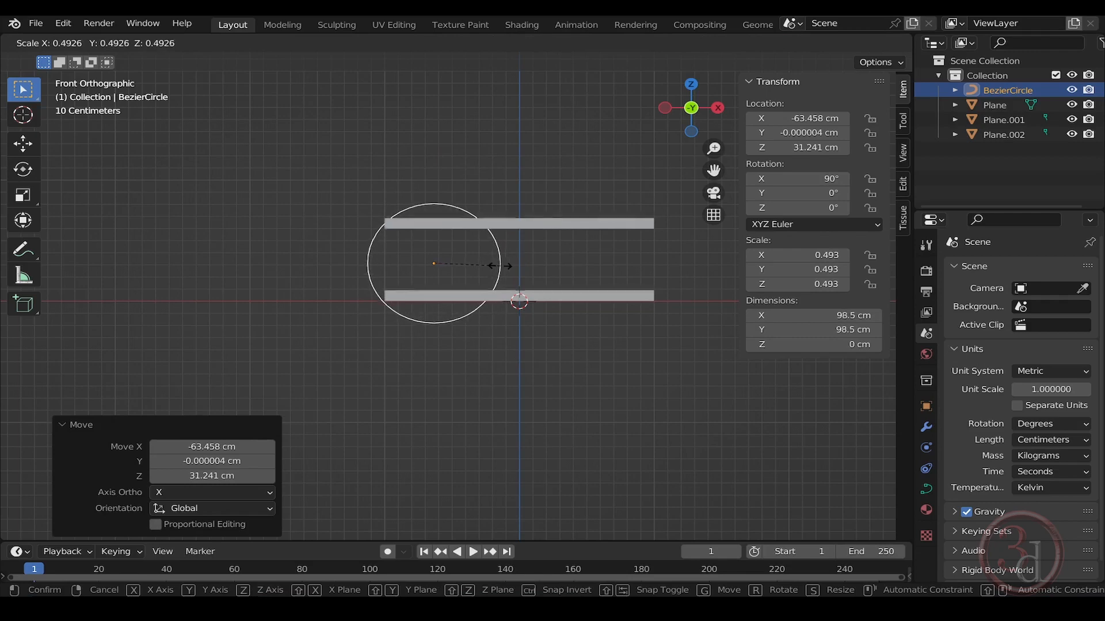
{"action": "left_click", "coordinate": [491, 264]}
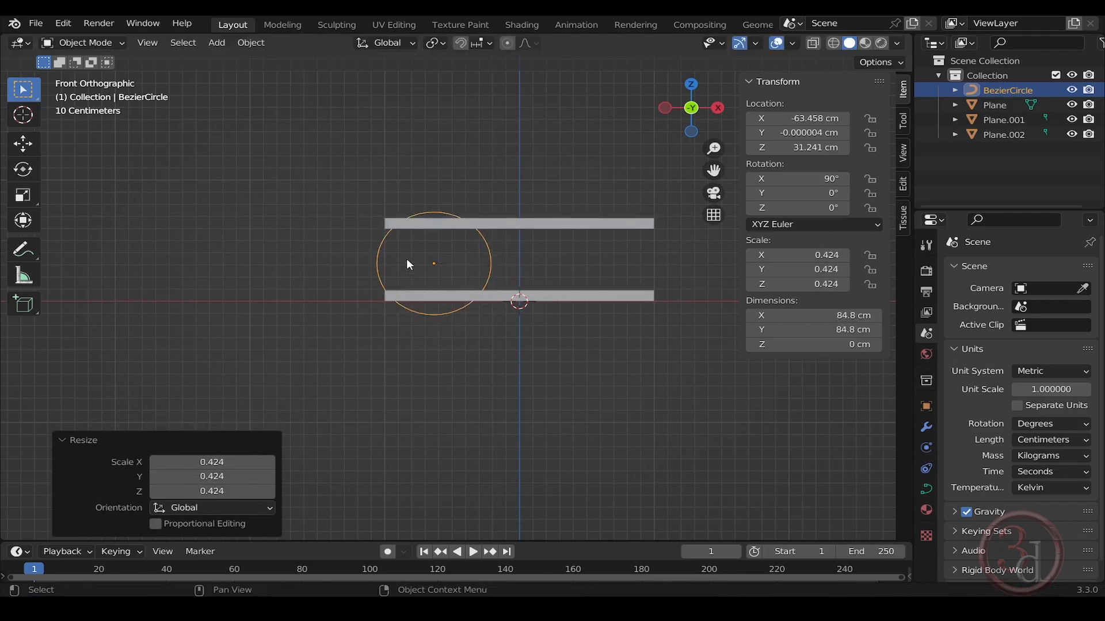
Scale the circle down to about 68.5 cm across and move it to about X -101 cm, Z 34.5 cm, aligned with the slabs' ends
{"action": "scroll", "coordinate": [406, 257], "scroll_direction": "up", "scroll_amount": 2}
{"action": "middle_click_drag", "start_coordinate": [456, 266], "coordinate": [482, 275], "text": "shift"}
{"action": "key", "text": "g"}
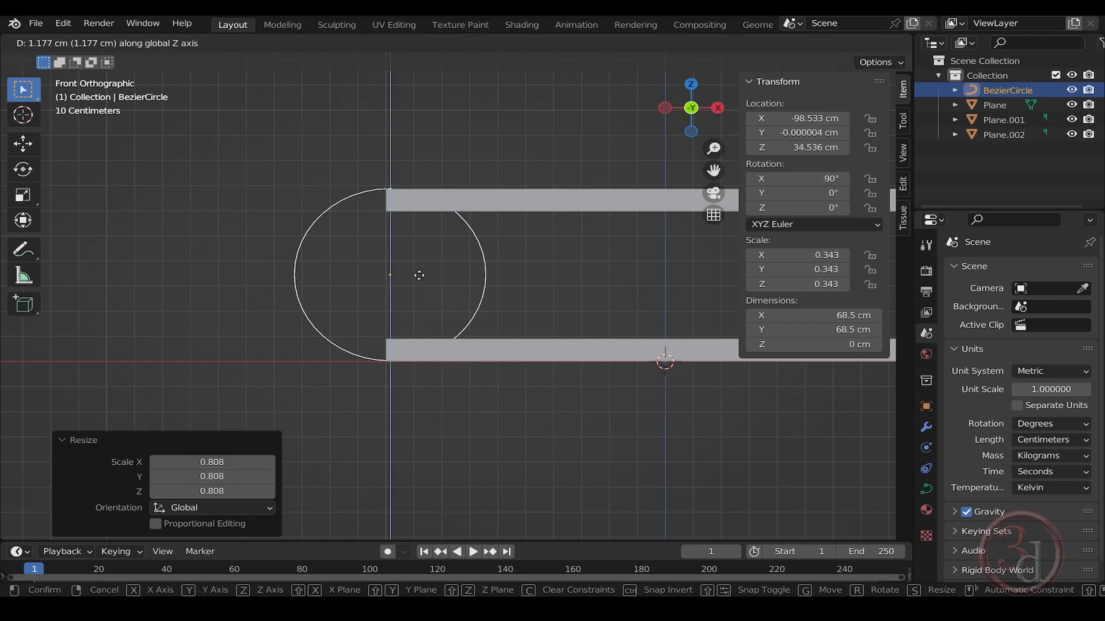
{"action": "left_click", "coordinate": [419, 275]}
{"action": "scroll", "coordinate": [364, 271], "scroll_direction": "up", "scroll_amount": 3}
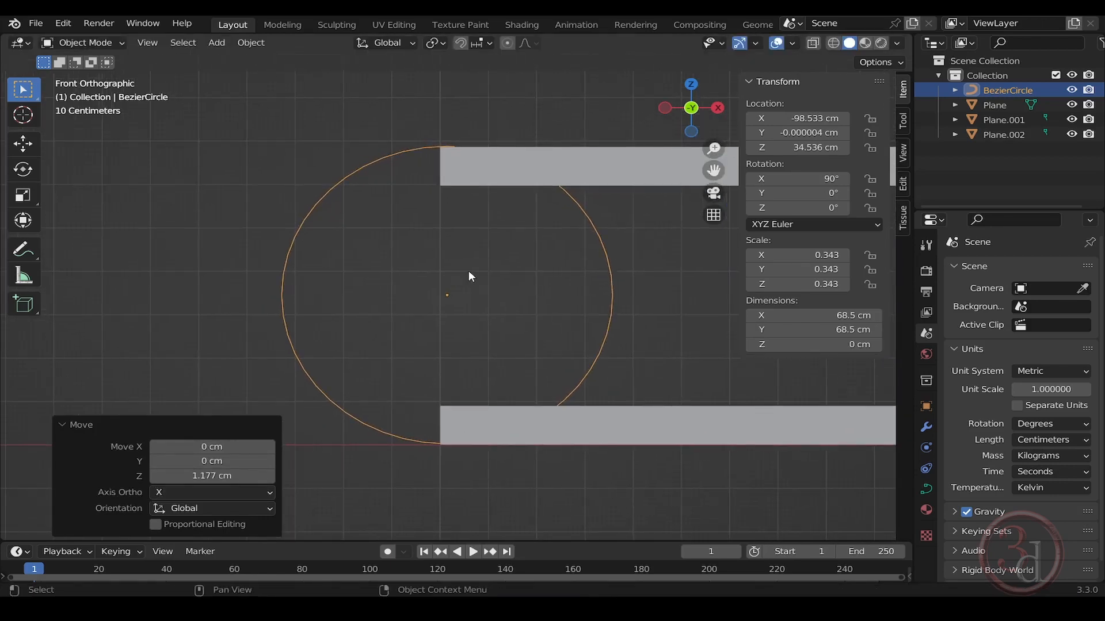
{"action": "key", "text": "g"}
{"action": "key", "text": "x"}
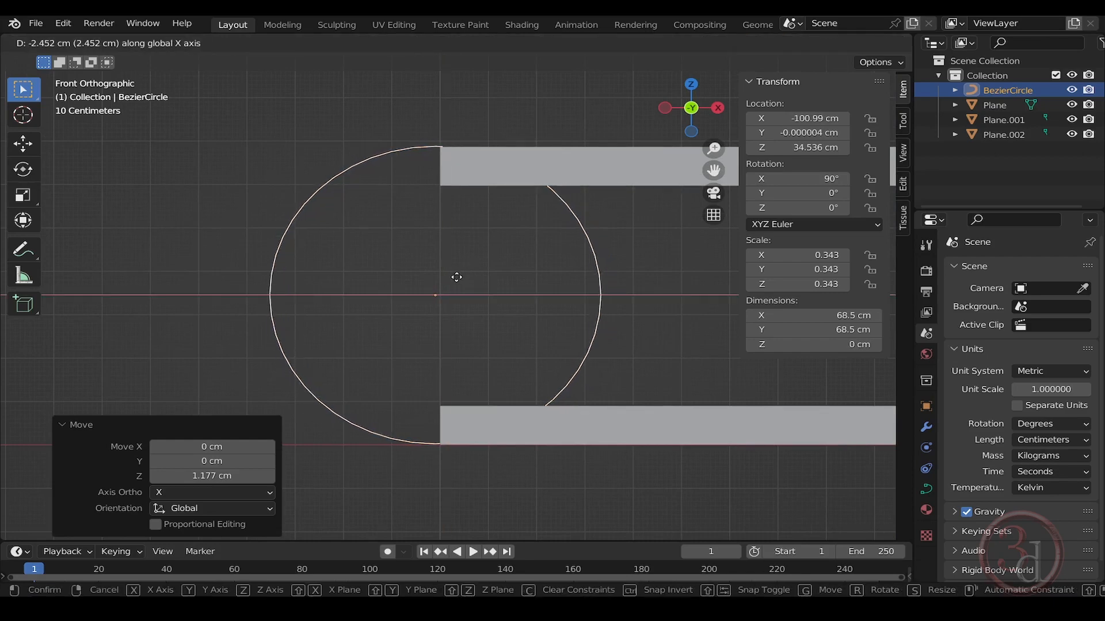
{"action": "left_click", "coordinate": [457, 277]}
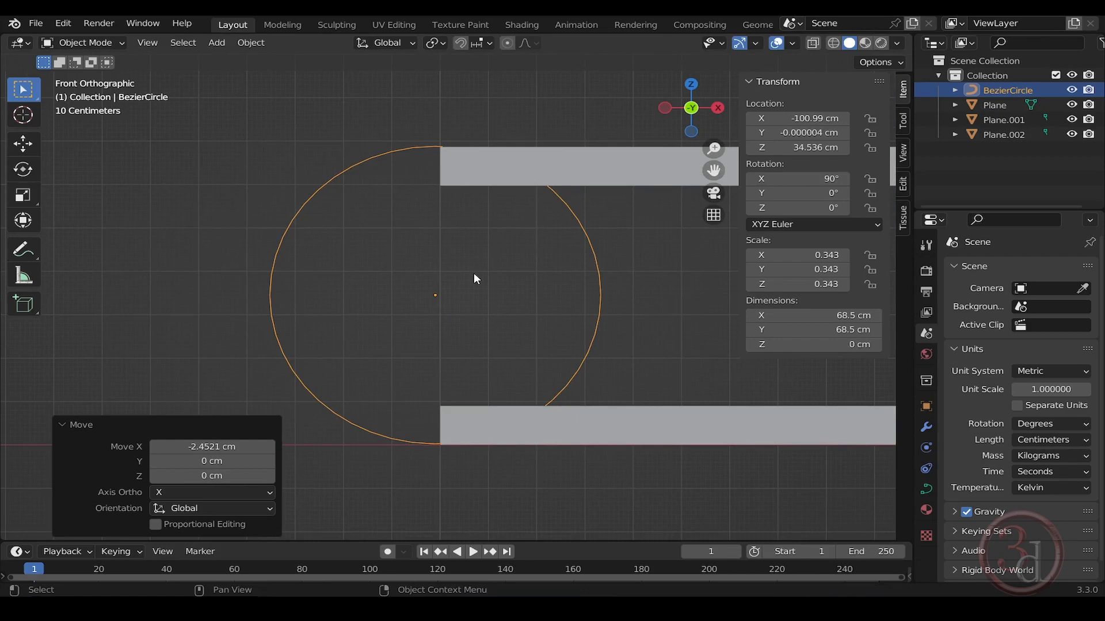
Show the scene in wireframe and convert the Bezier circle to a mesh with Visual Geometry to Mesh
{"action": "key", "text": "shift+z"}
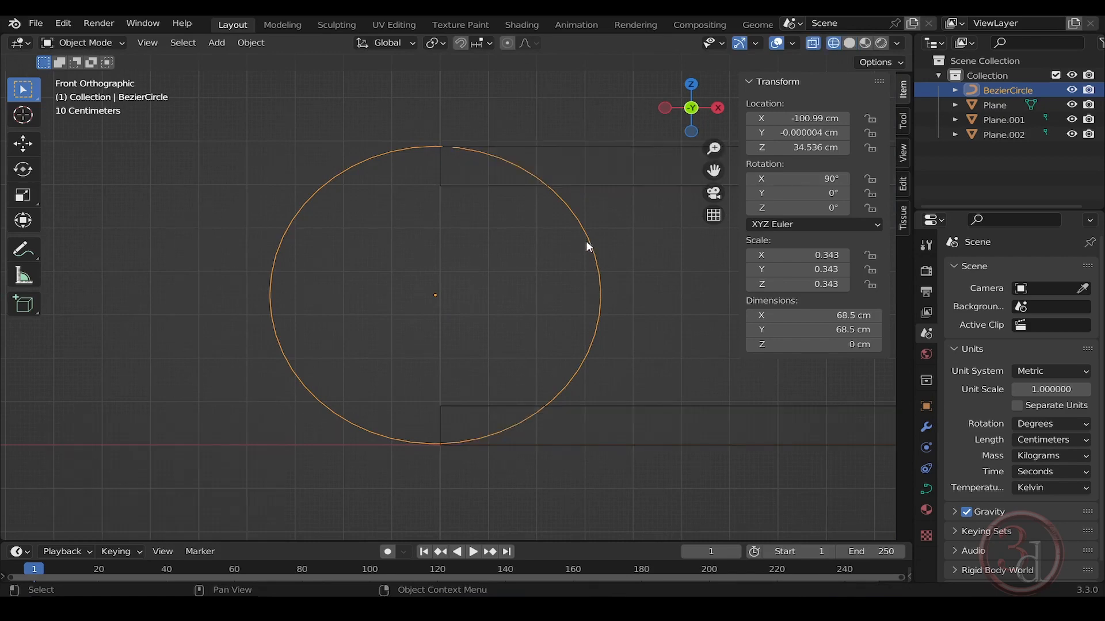
{"action": "key", "text": "ctrl+a"}
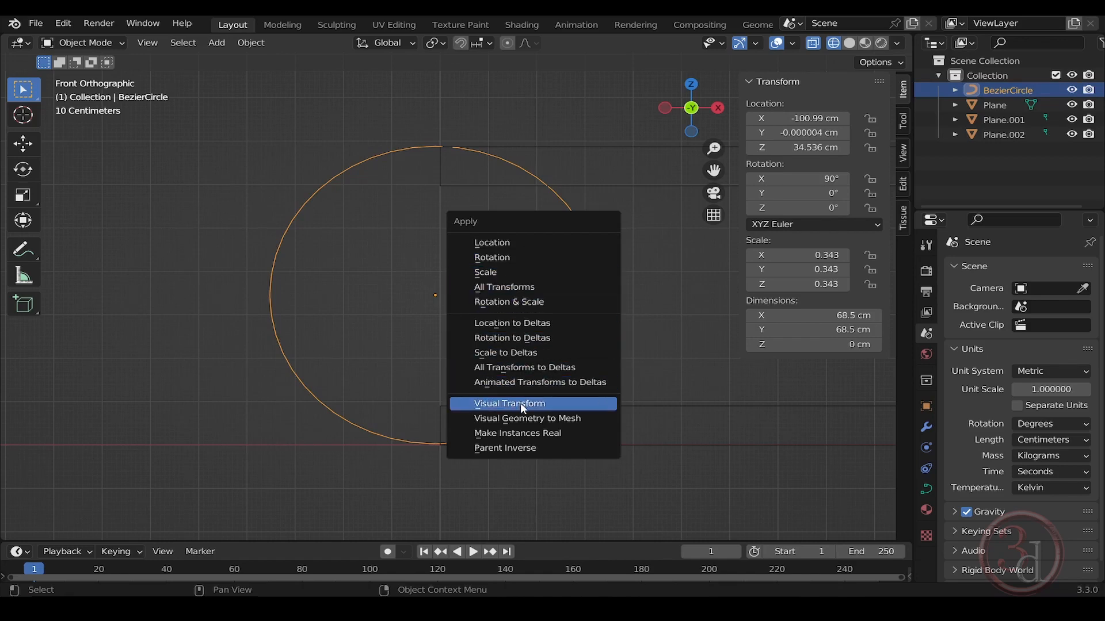
{"action": "left_click", "coordinate": [560, 418]}
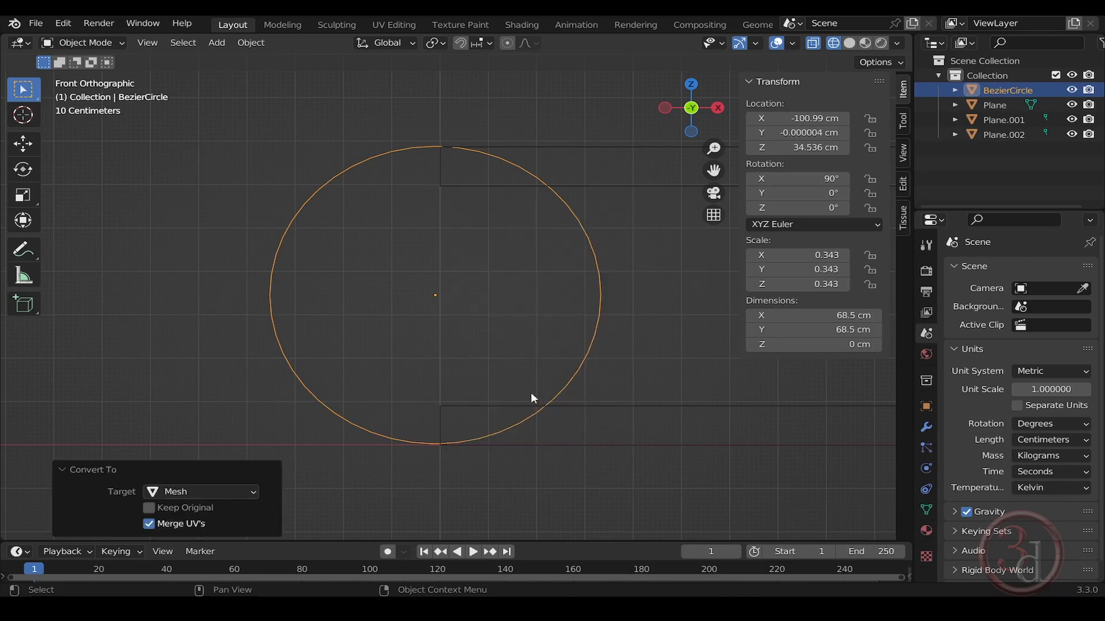
{"action": "left_click", "coordinate": [554, 269]}
{"action": "left_click", "coordinate": [558, 211]}
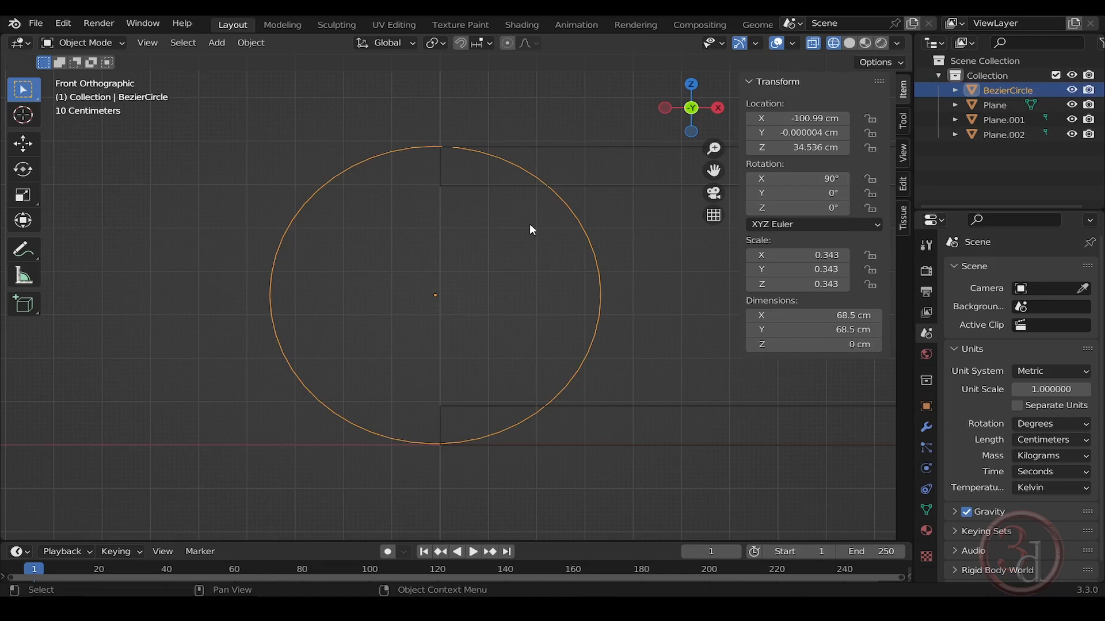
Delete the vertices of the circle's half that overlaps the slabs, leaving the outward-facing semicircle
{"action": "key", "text": "Tab"}
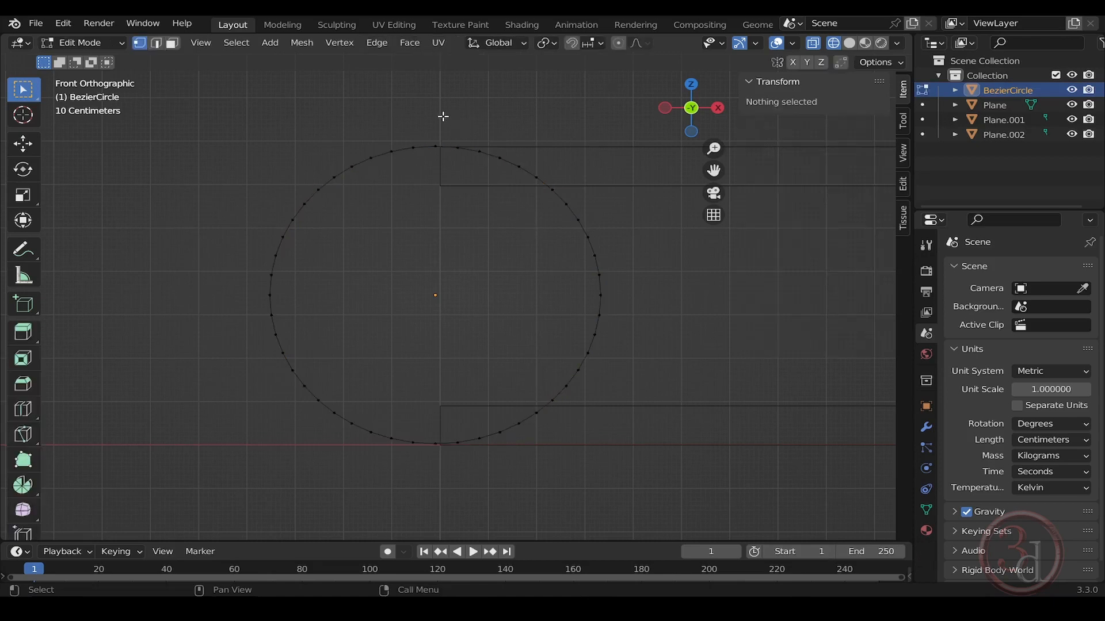
{"action": "left_click_drag", "start_coordinate": [443, 116], "coordinate": [694, 490]}
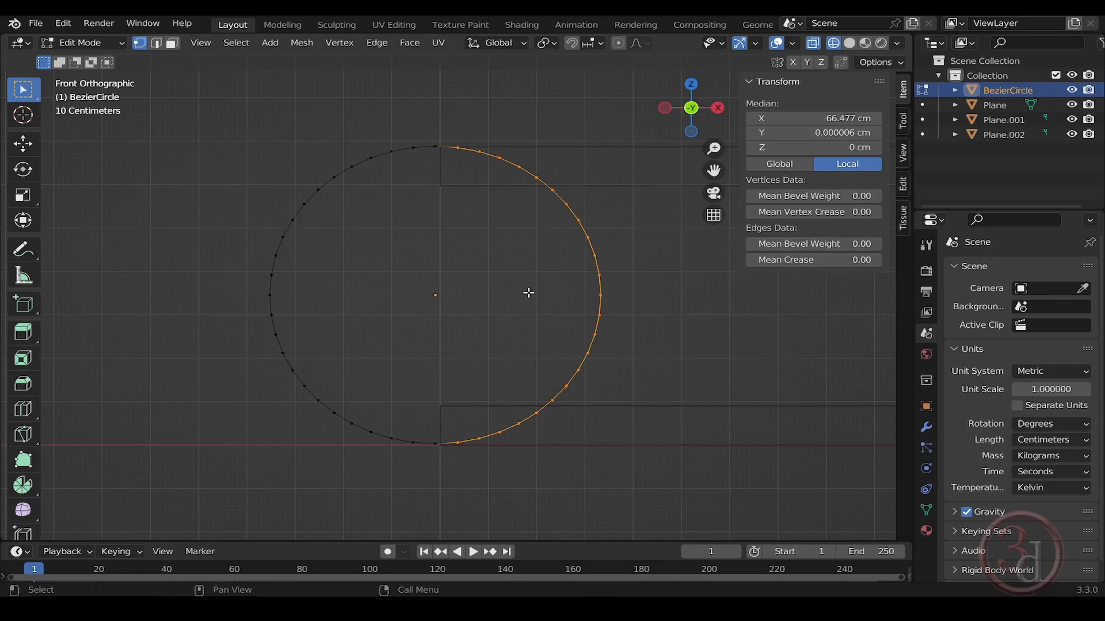
{"action": "key", "text": "x"}
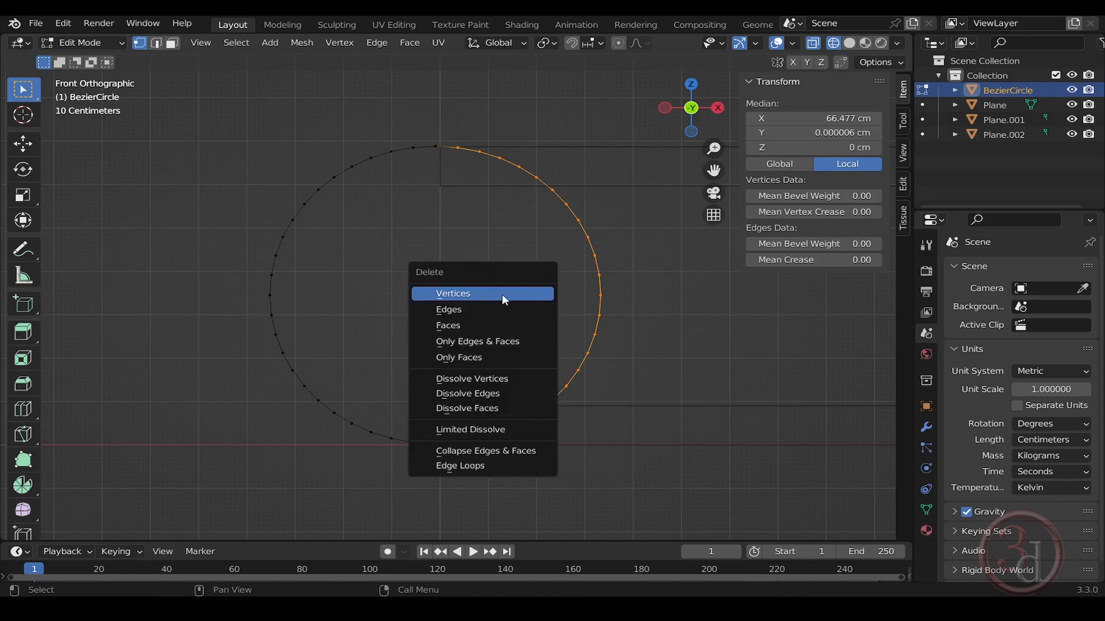
{"action": "left_click", "coordinate": [502, 295]}
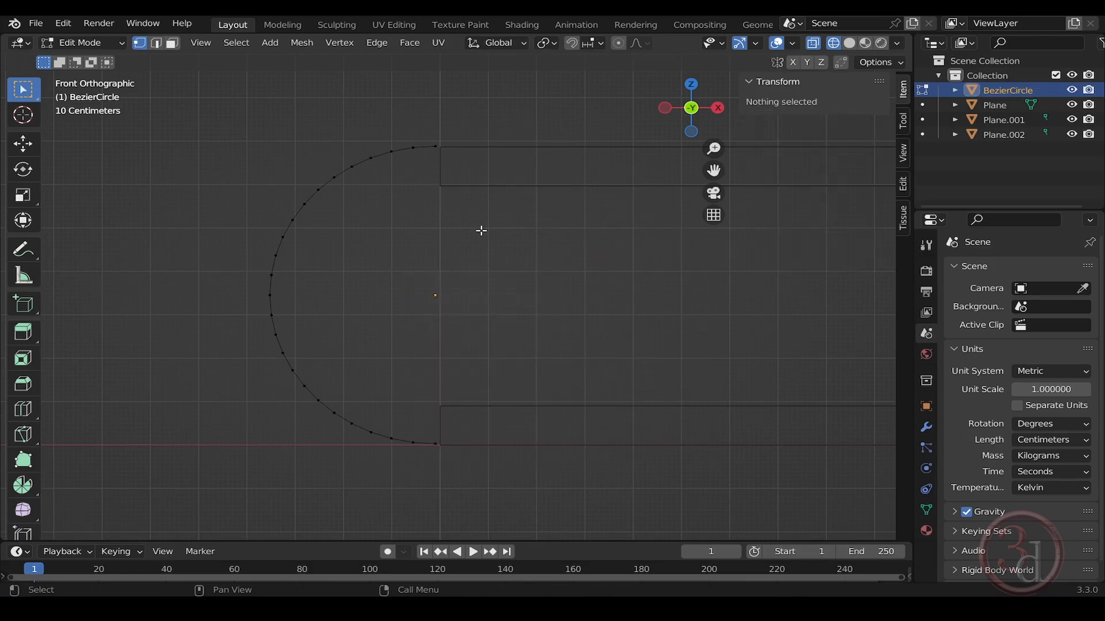
{"action": "key", "text": "Tab"}
Set snapping to Vertex and move the semicircle -30 cm along Y, snapping it to the slabs' front corner
{"action": "middle_click_drag", "start_coordinate": [479, 232], "coordinate": [544, 285]}
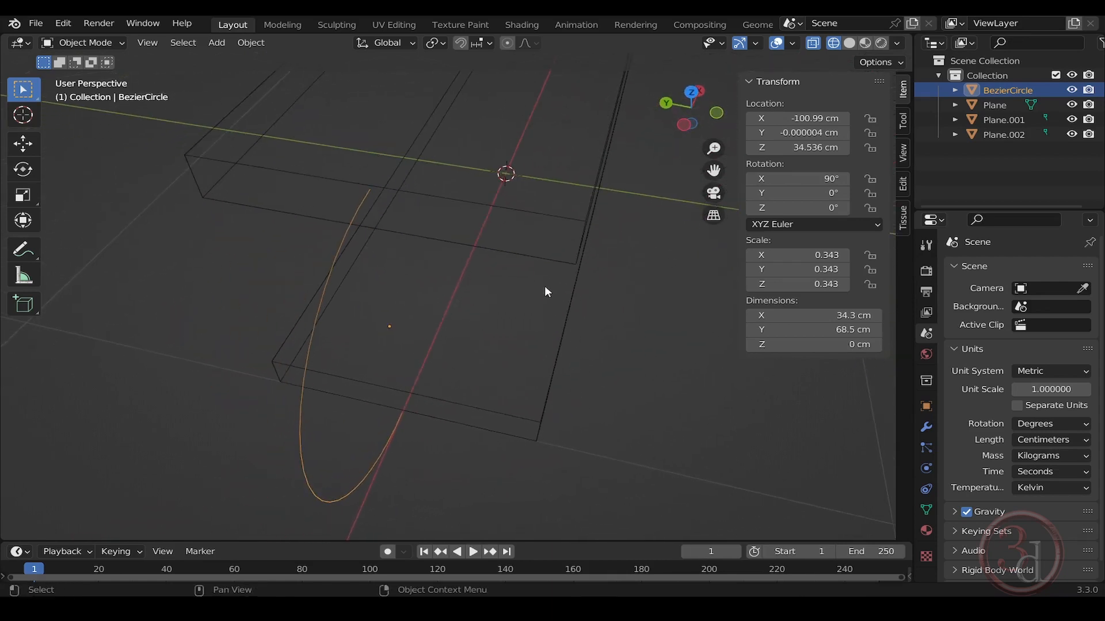
{"action": "middle_click_drag", "start_coordinate": [600, 264], "coordinate": [563, 224]}
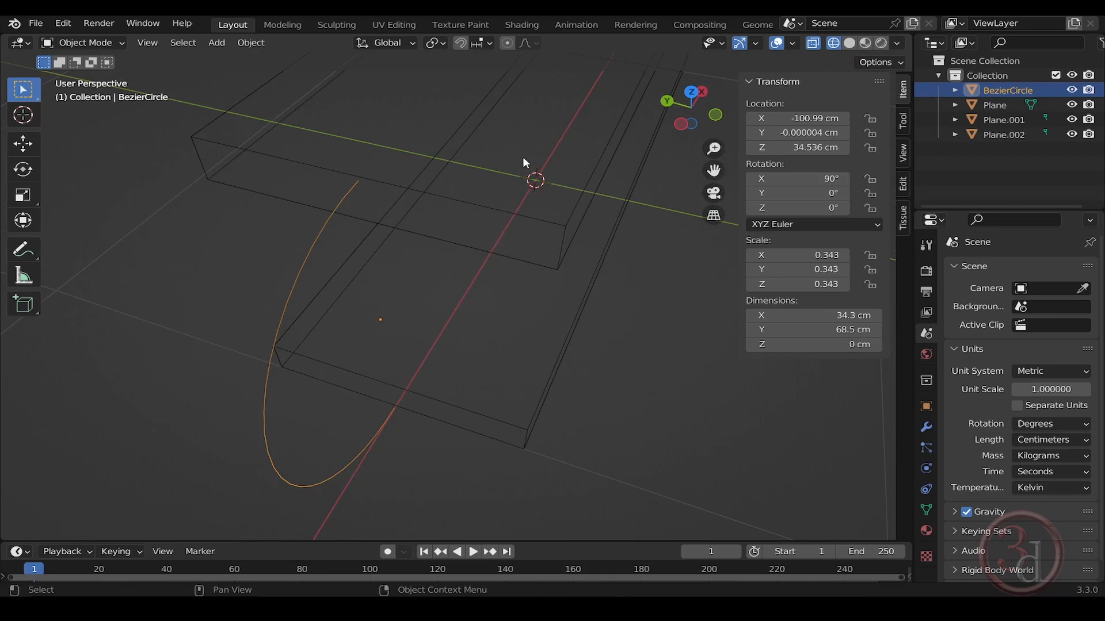
{"action": "left_click", "coordinate": [488, 44]}
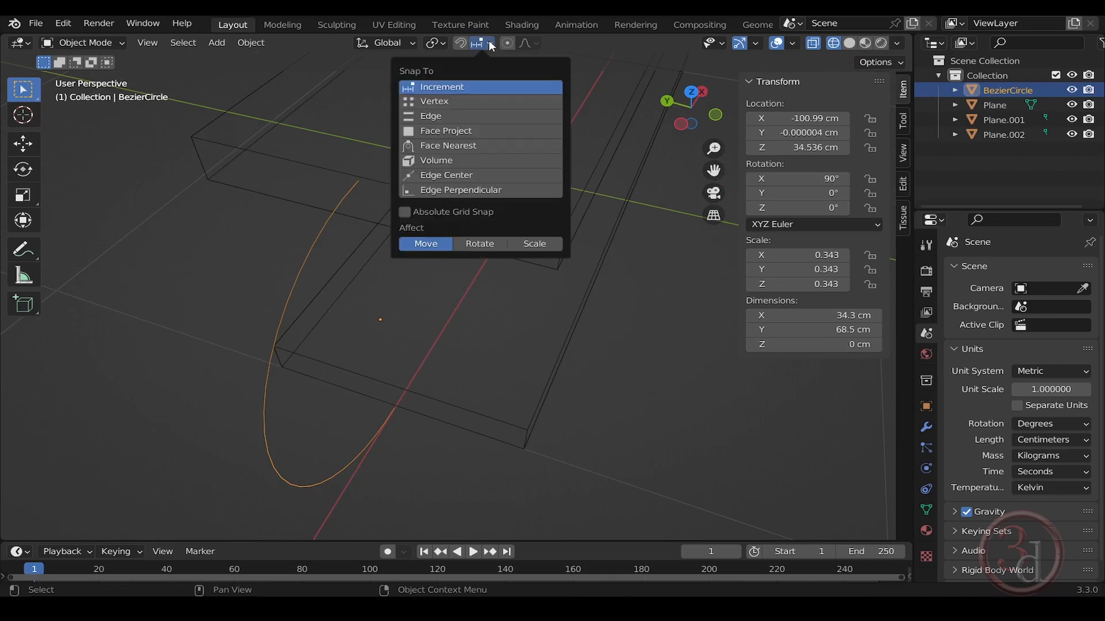
{"action": "left_click", "coordinate": [444, 102]}
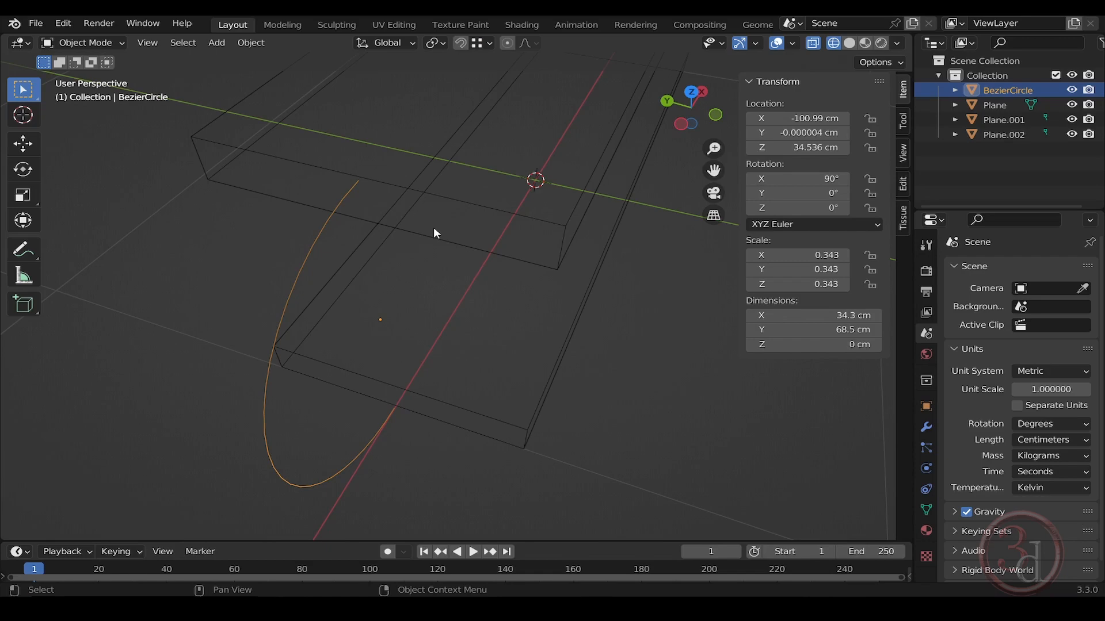
{"action": "key", "text": "g"}
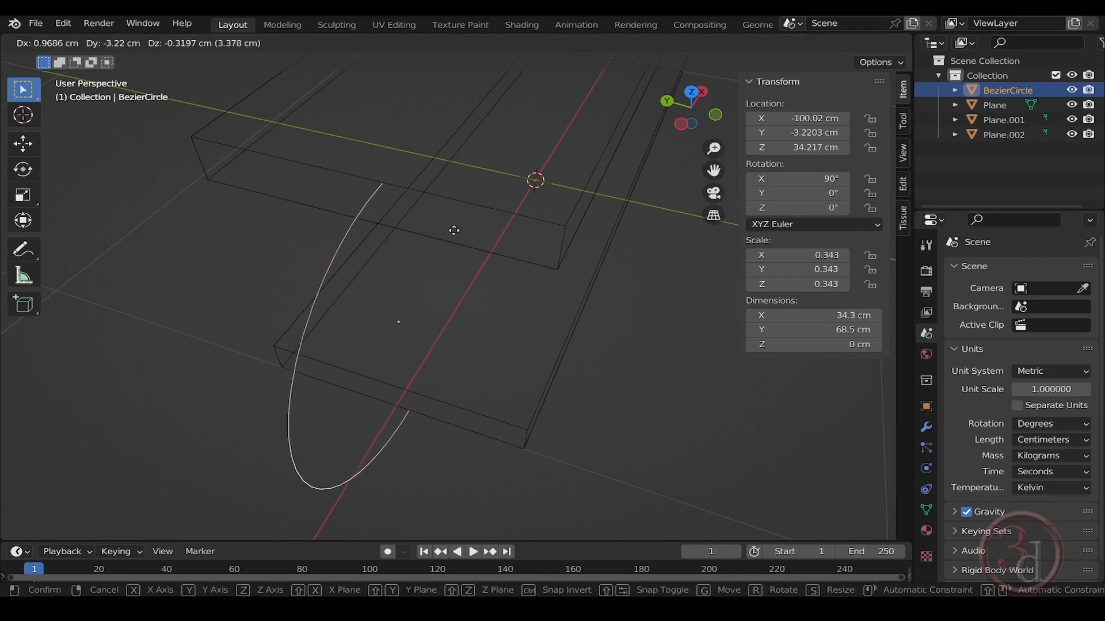
{"action": "key", "text": "y"}
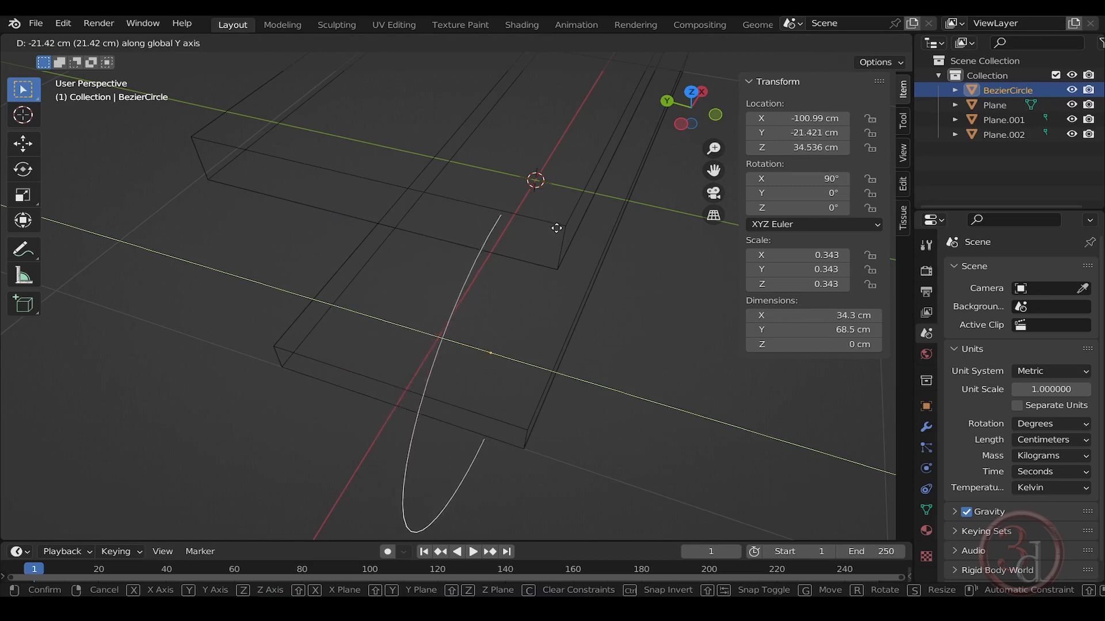
{"action": "key", "text": "ctrl"}
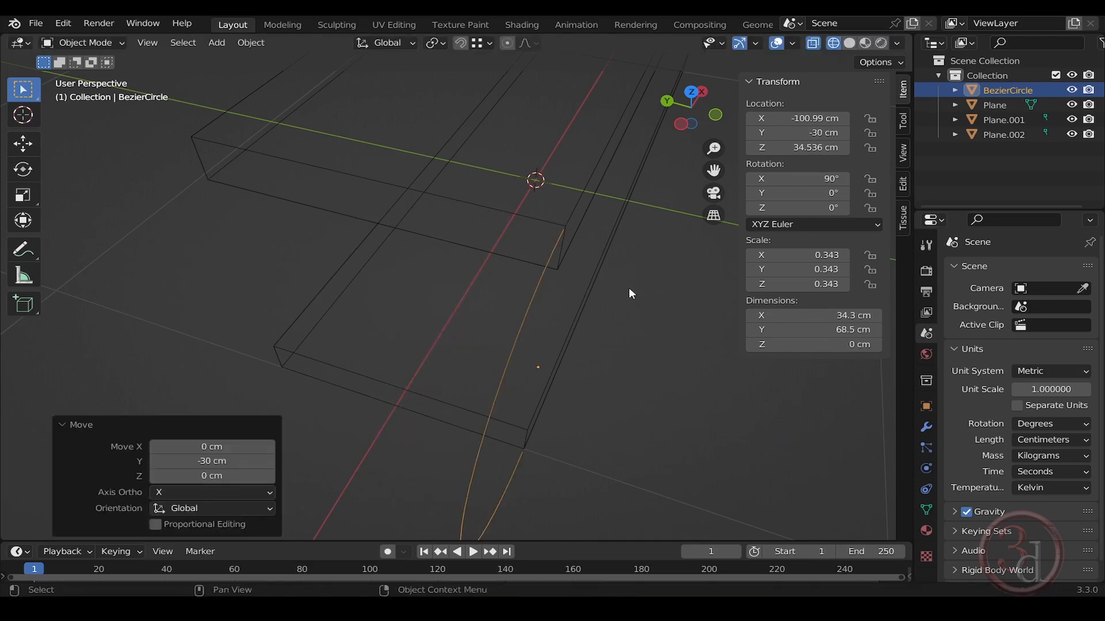
In front view, move both end vertices of the semicircle about 0.99 cm along X to meet the slabs' end faces
{"action": "middle_click_drag", "start_coordinate": [631, 294], "coordinate": [509, 264]}
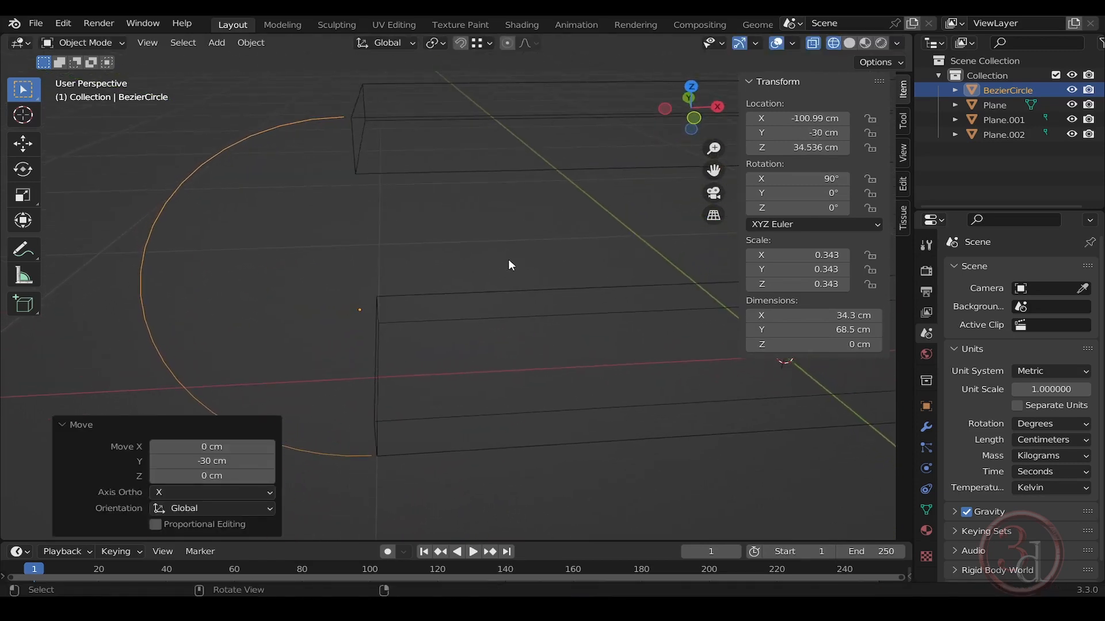
{"action": "key", "text": "grave"}
{"action": "left_click", "coordinate": [393, 145]}
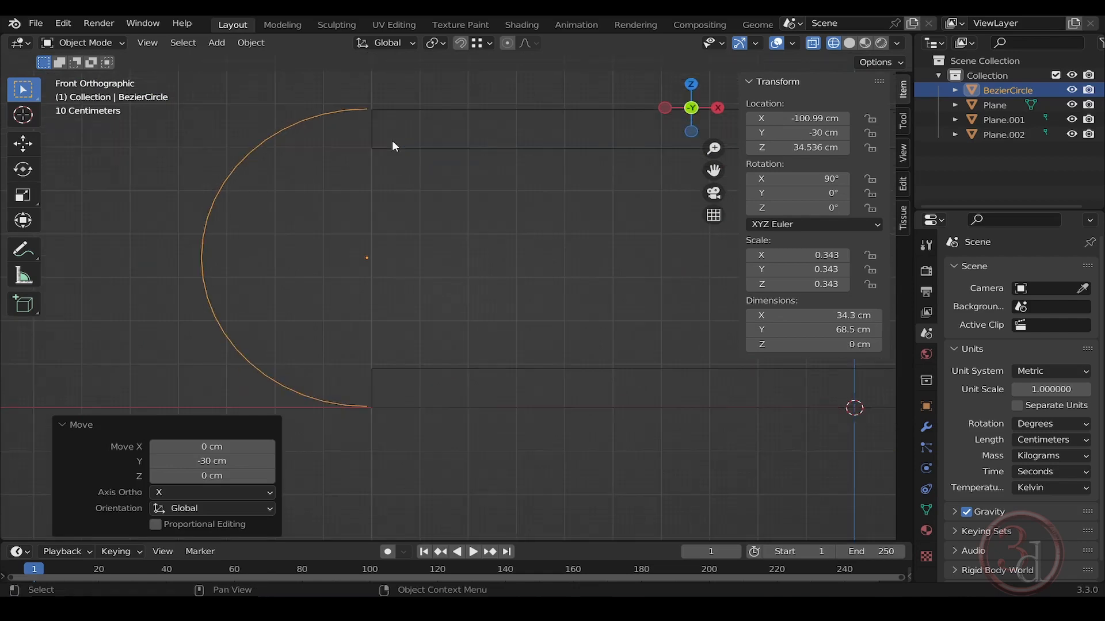
{"action": "key", "text": "Tab"}
{"action": "left_click_drag", "start_coordinate": [365, 95], "coordinate": [414, 374]}
{"action": "scroll", "coordinate": [362, 107], "scroll_direction": "up", "scroll_amount": 5}
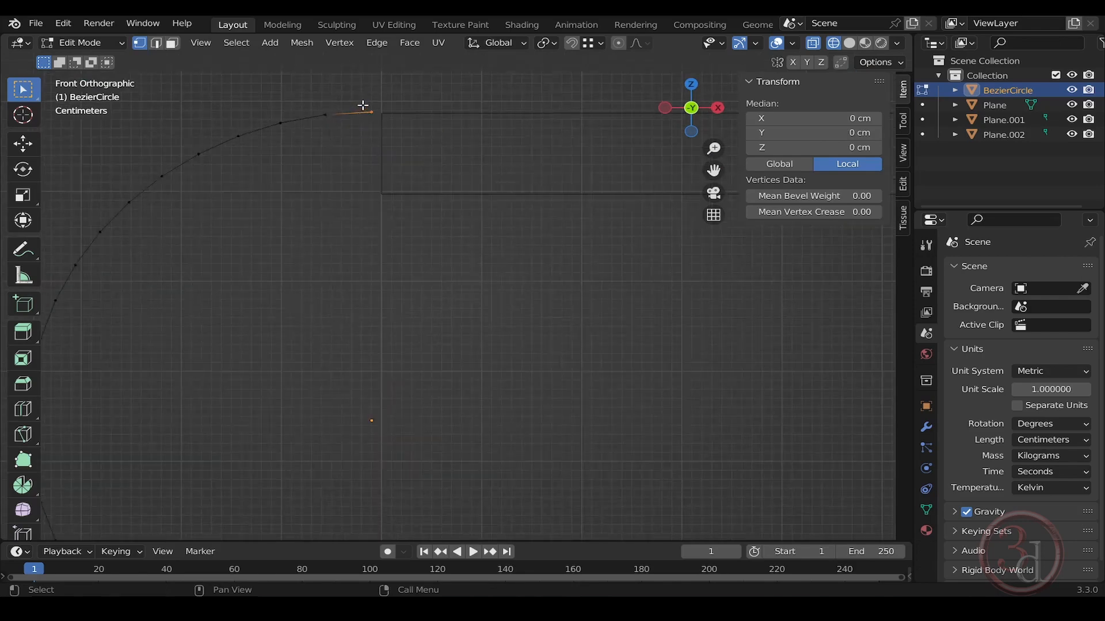
{"action": "key", "text": "g"}
{"action": "key", "text": "x"}
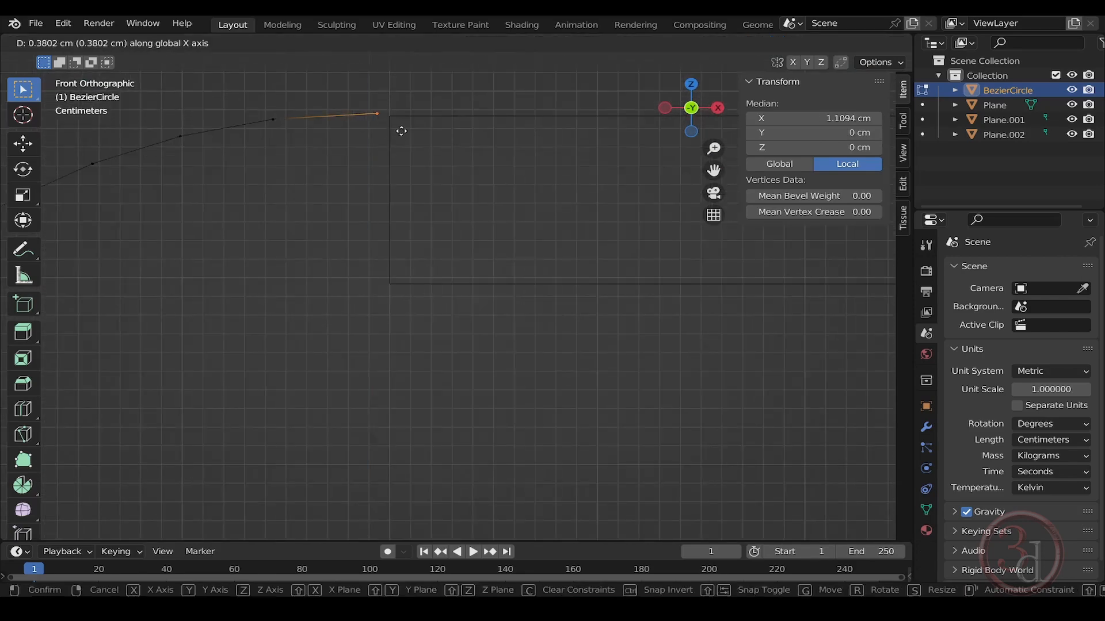
{"action": "left_click", "coordinate": [420, 151]}
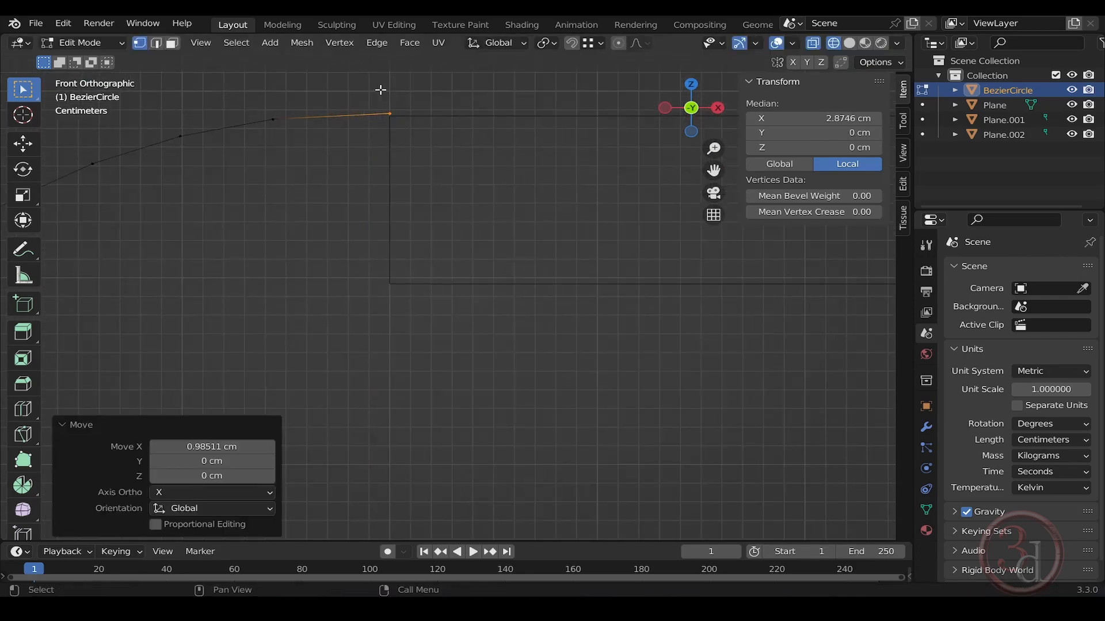
Move the arc's upper end vertex about -0.04 cm in X and -0.15 cm in Z onto the upper slab's top corner
{"action": "left_click", "coordinate": [391, 113]}
{"action": "left_click_drag", "start_coordinate": [427, 94], "coordinate": [364, 147]}
{"action": "left_click", "coordinate": [418, 158]}
{"action": "left_click_drag", "start_coordinate": [430, 80], "coordinate": [359, 147]}
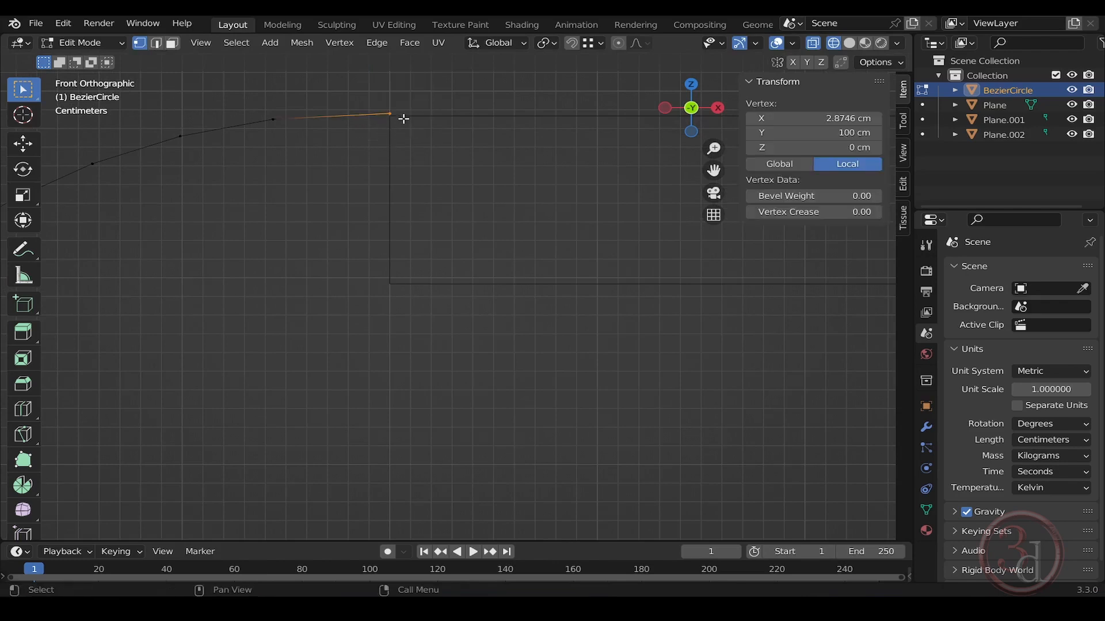
{"action": "scroll", "coordinate": [404, 118], "scroll_direction": "up", "scroll_amount": 3}
{"action": "key", "text": "g"}
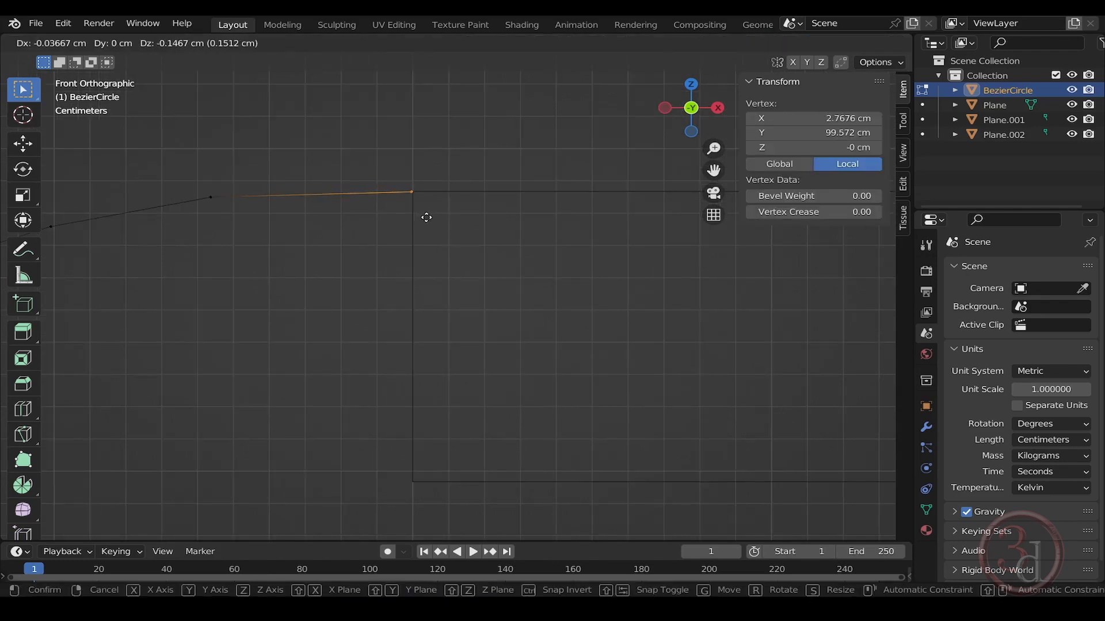
{"action": "left_click", "coordinate": [427, 218]}
Move the arc's lower end vertex about -0.26 cm along Z onto the lower slab's bottom corner
{"action": "scroll", "coordinate": [439, 184], "scroll_direction": "down", "scroll_amount": 5}
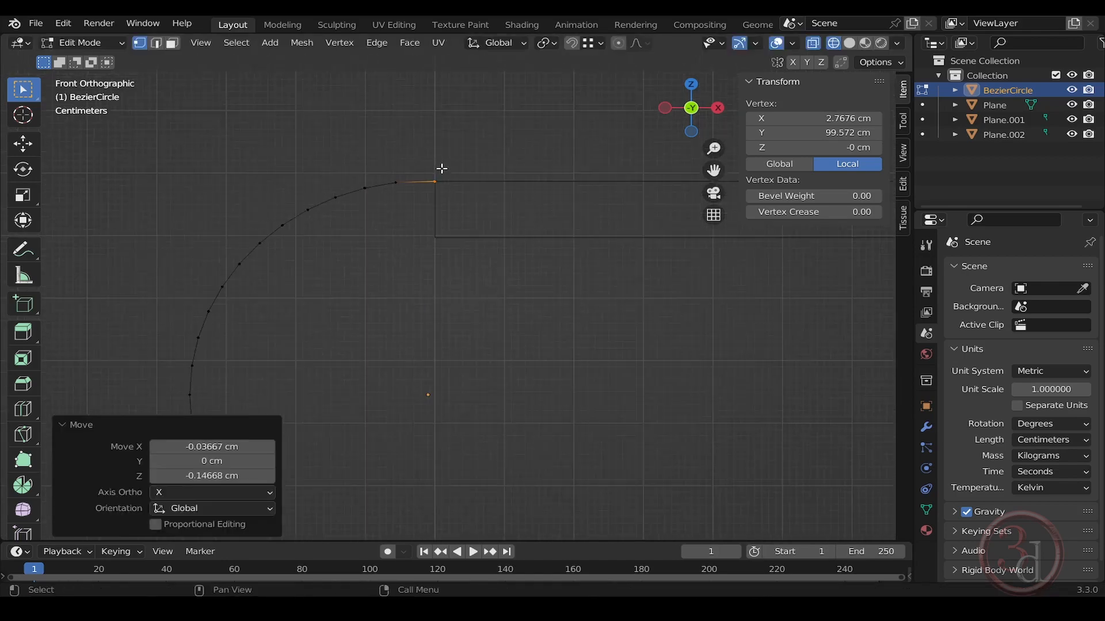
{"action": "scroll", "coordinate": [452, 349], "scroll_direction": "up", "scroll_amount": 13}
{"action": "left_click_drag", "start_coordinate": [419, 313], "coordinate": [299, 448]}
{"action": "scroll", "coordinate": [373, 359], "scroll_direction": "up", "scroll_amount": 5}
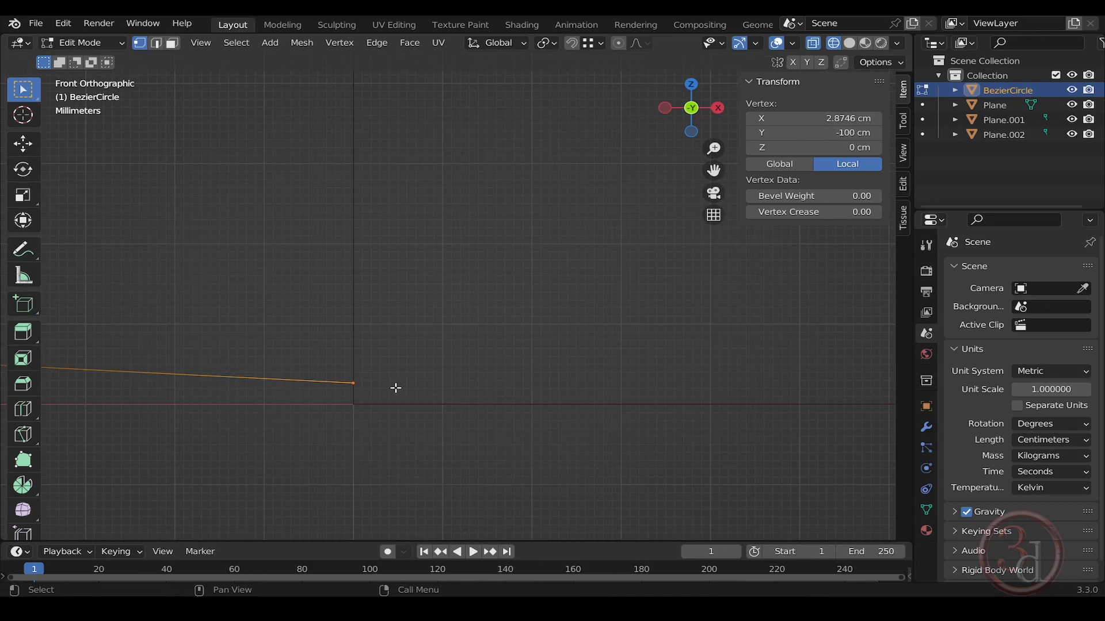
{"action": "key", "text": "g"}
{"action": "key", "text": "z"}
{"action": "left_click", "coordinate": [395, 410]}
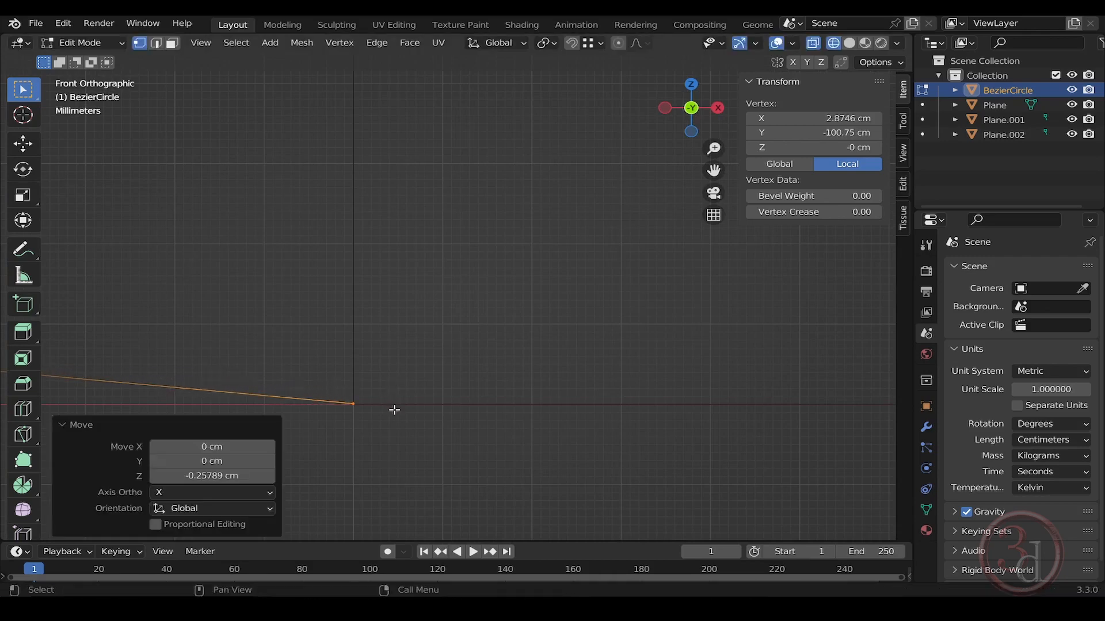
{"action": "scroll", "coordinate": [413, 399], "scroll_direction": "down", "scroll_amount": 10}
{"action": "middle_click_drag", "start_coordinate": [421, 394], "coordinate": [407, 346]}
{"action": "key", "text": "Tab"}
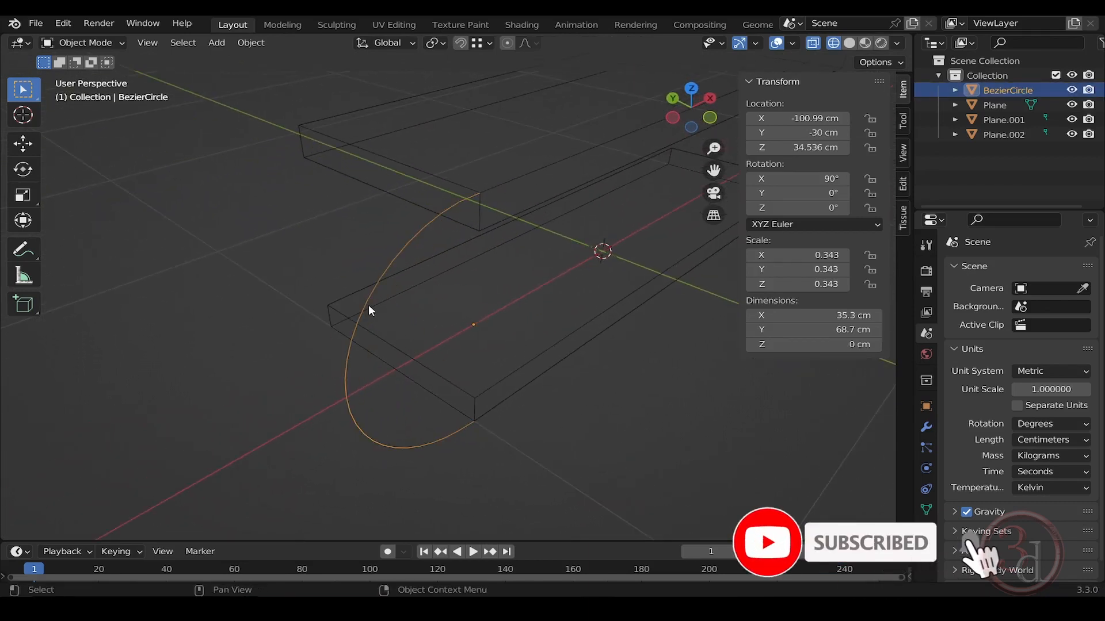
Select all edges of the semicircular arc and extrude them 60 cm along the Y axis
{"action": "key", "text": "Tab"}
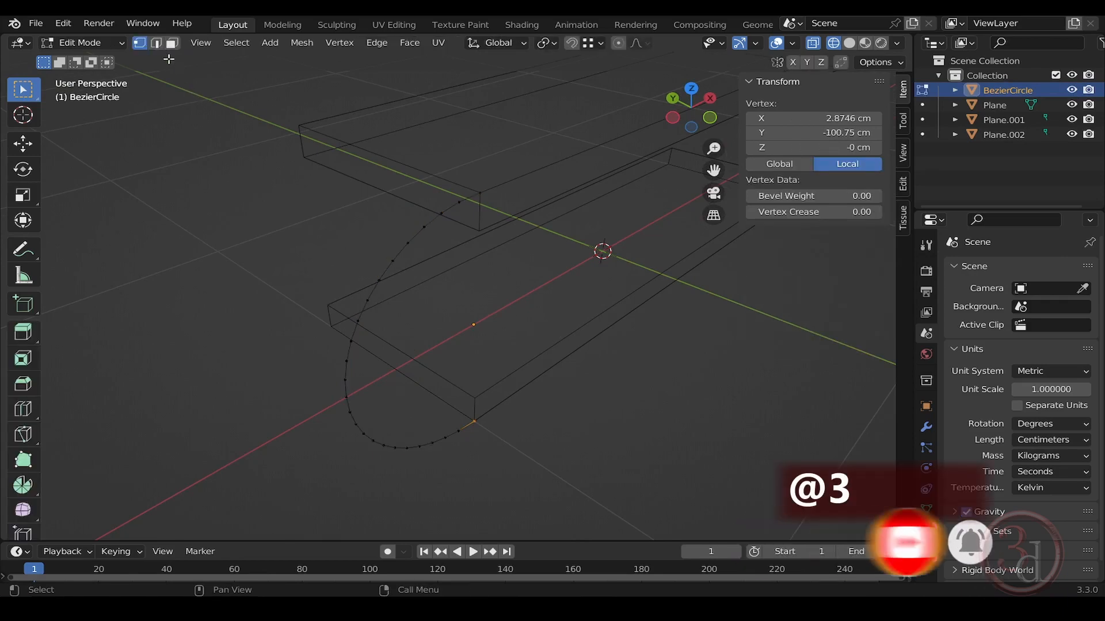
{"action": "left_click", "coordinate": [156, 43]}
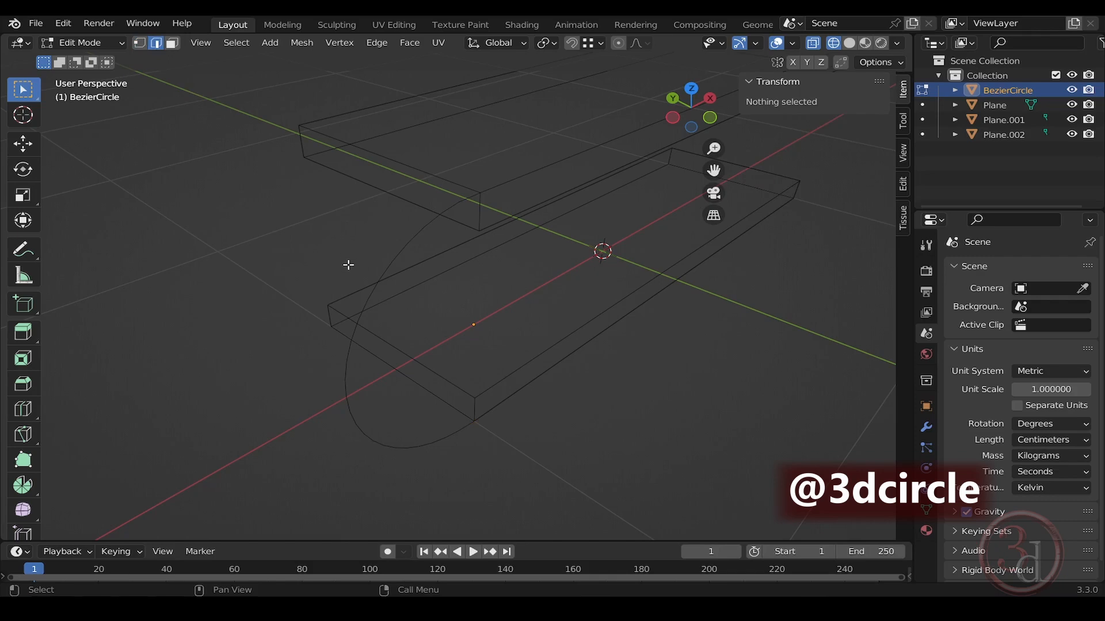
{"action": "key", "text": "a"}
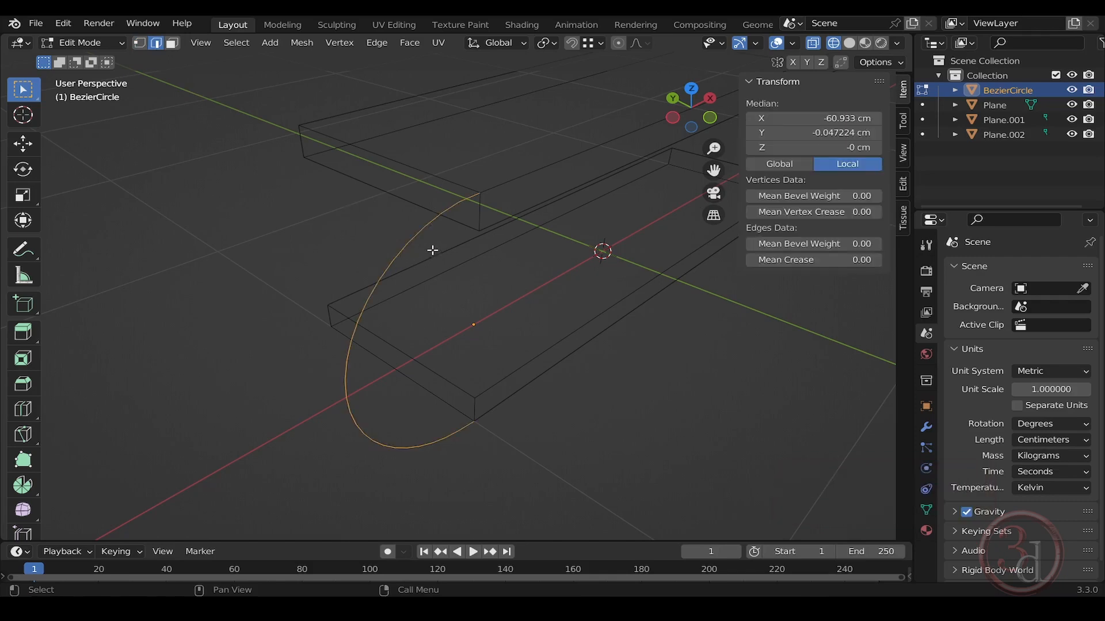
{"action": "key", "text": "e"}
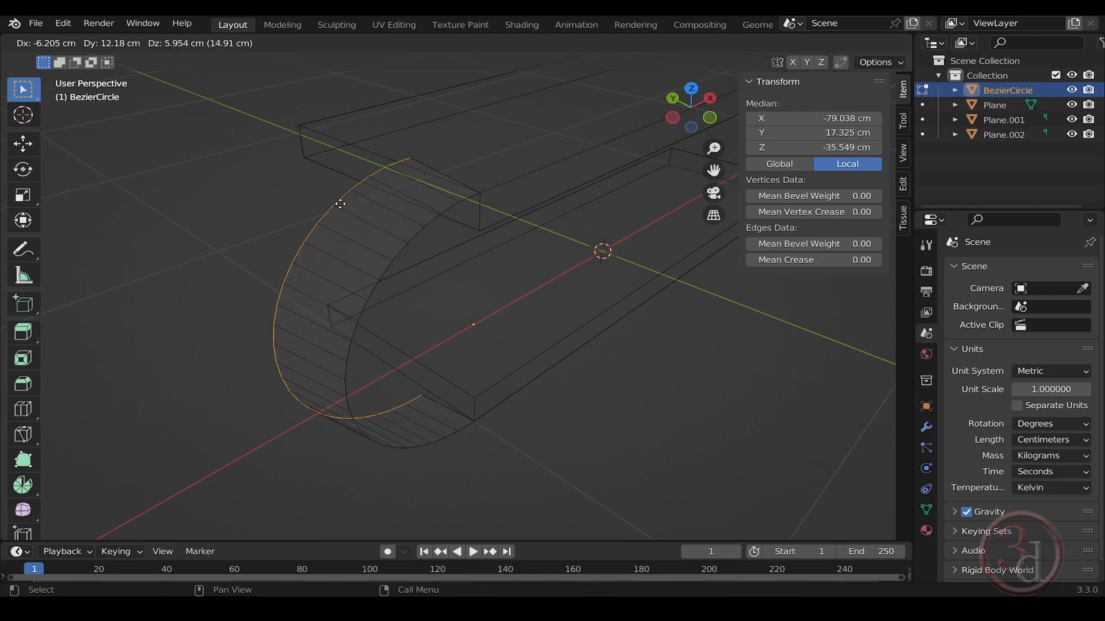
{"action": "key", "text": "y"}
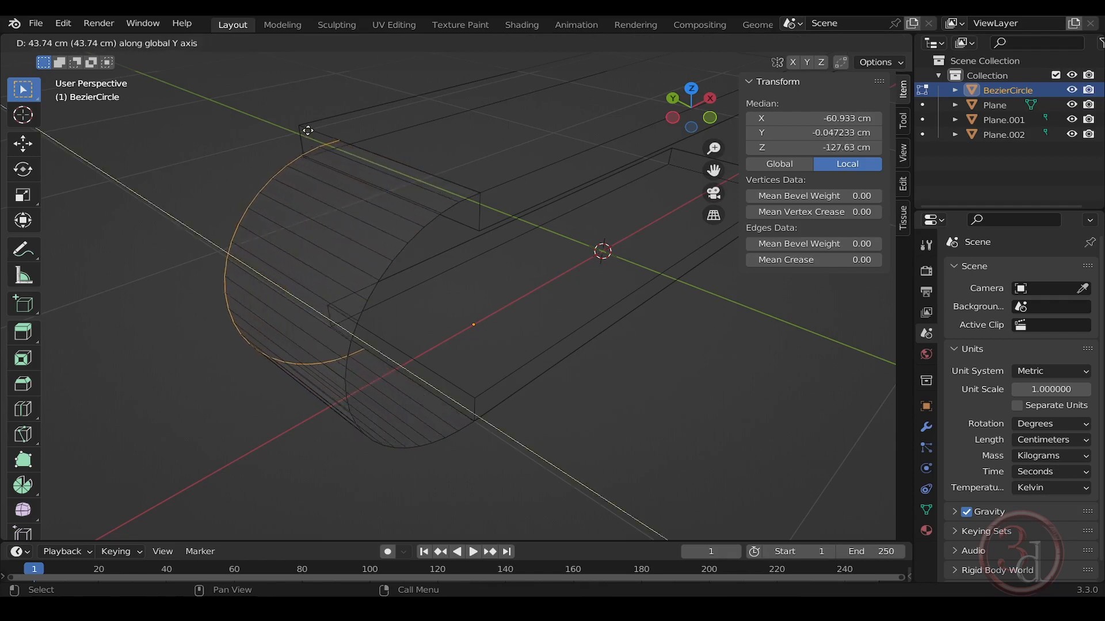
{"action": "type", "text": "60"}
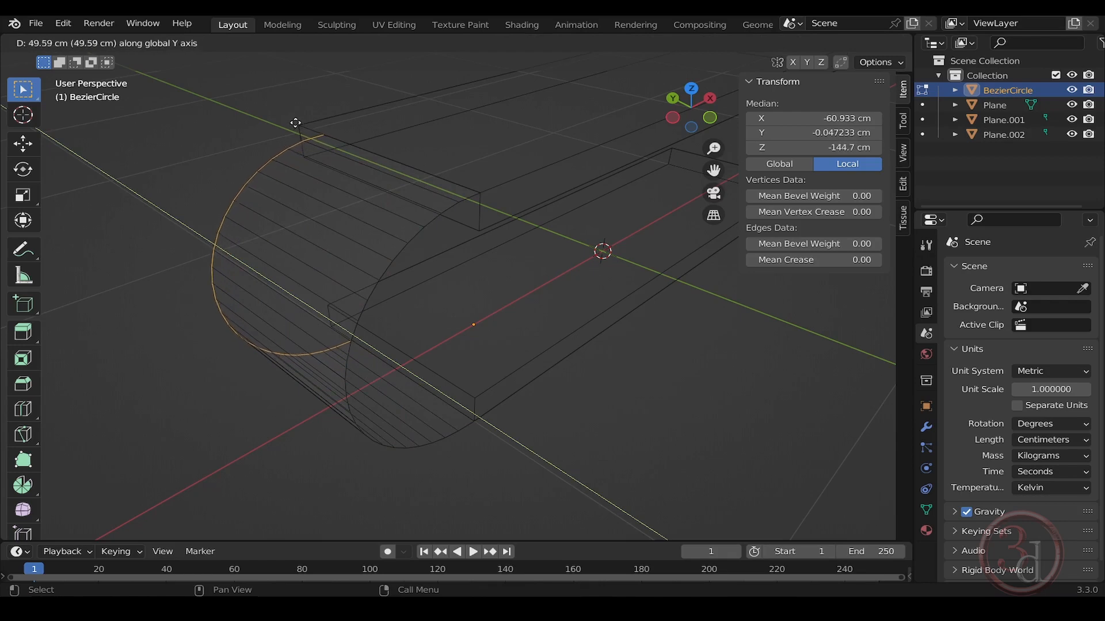
{"action": "key", "text": "Return"}
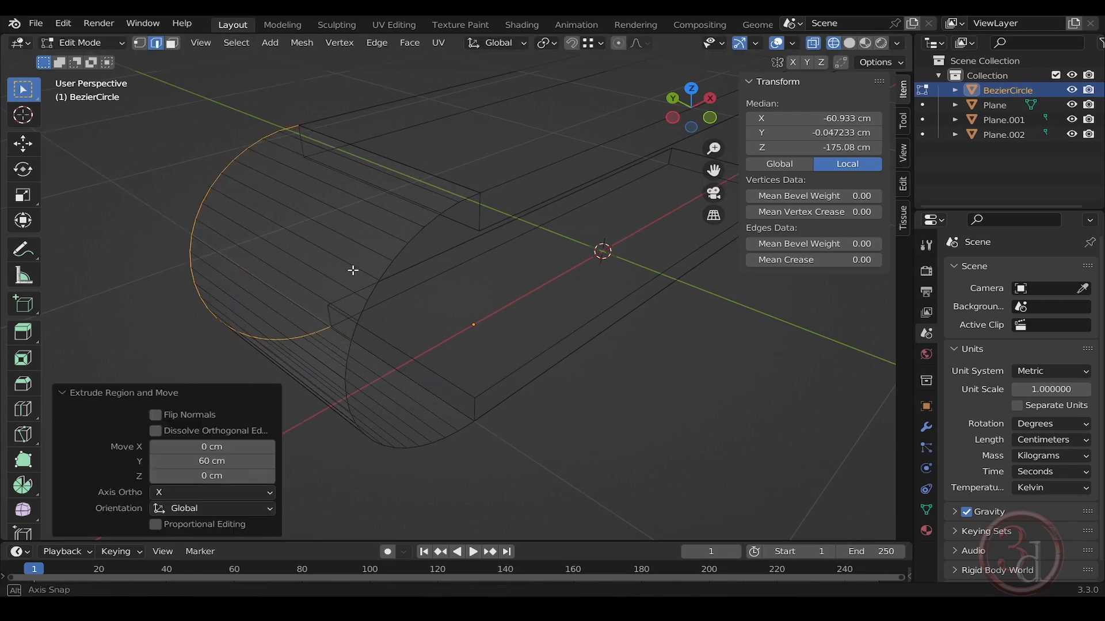
Return to Object Mode and display the model in solid shading to inspect the curved surface from the side
{"action": "middle_click_drag", "start_coordinate": [353, 267], "coordinate": [459, 256]}
{"action": "key", "text": "Tab"}
{"action": "key", "text": "z"}
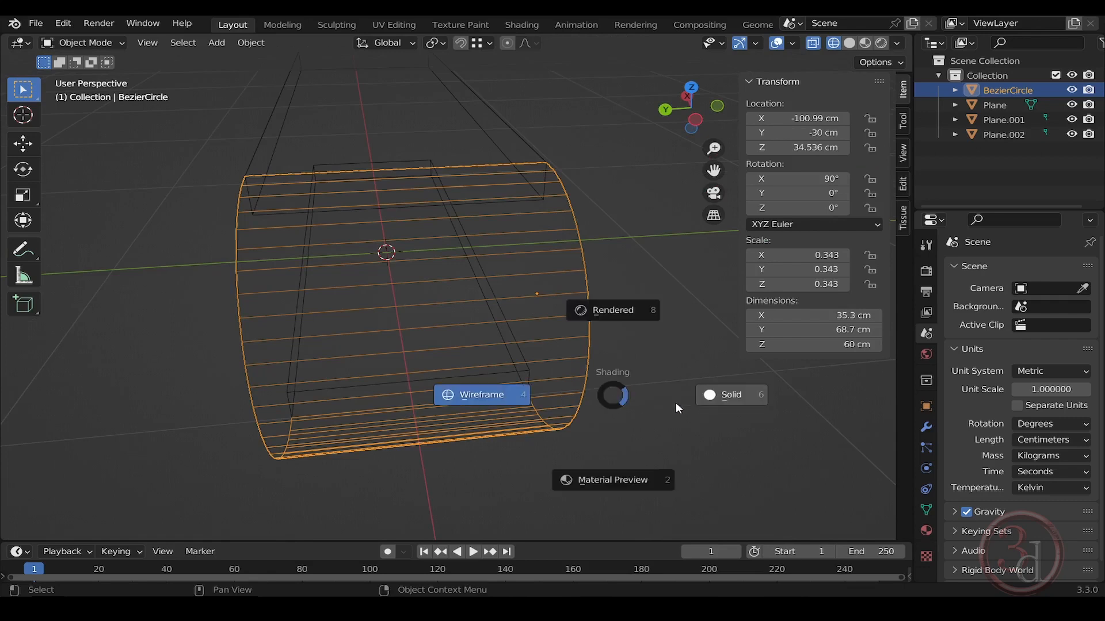
{"action": "left_click", "coordinate": [723, 397]}
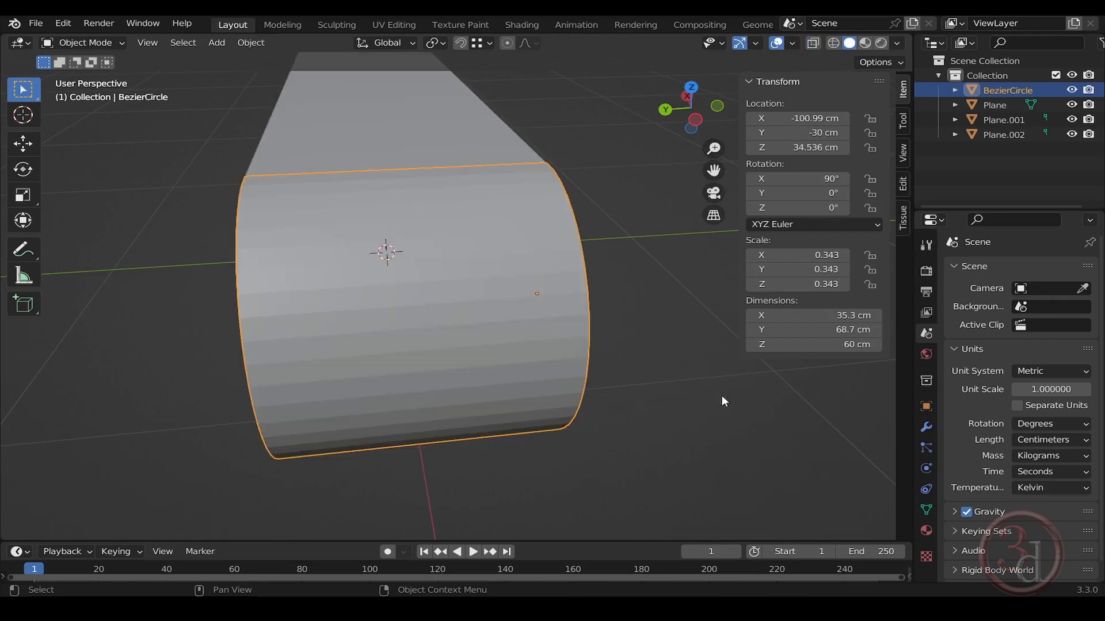
{"action": "mouse_move", "coordinate": [664, 377]}
{"action": "middle_mouse_down"}
{"action": "mouse_move", "coordinate": [388, 345]}
{"action": "mouse_move", "coordinate": [473, 273]}
{"action": "middle_mouse_up"}
{"action": "left_click", "coordinate": [473, 274]}
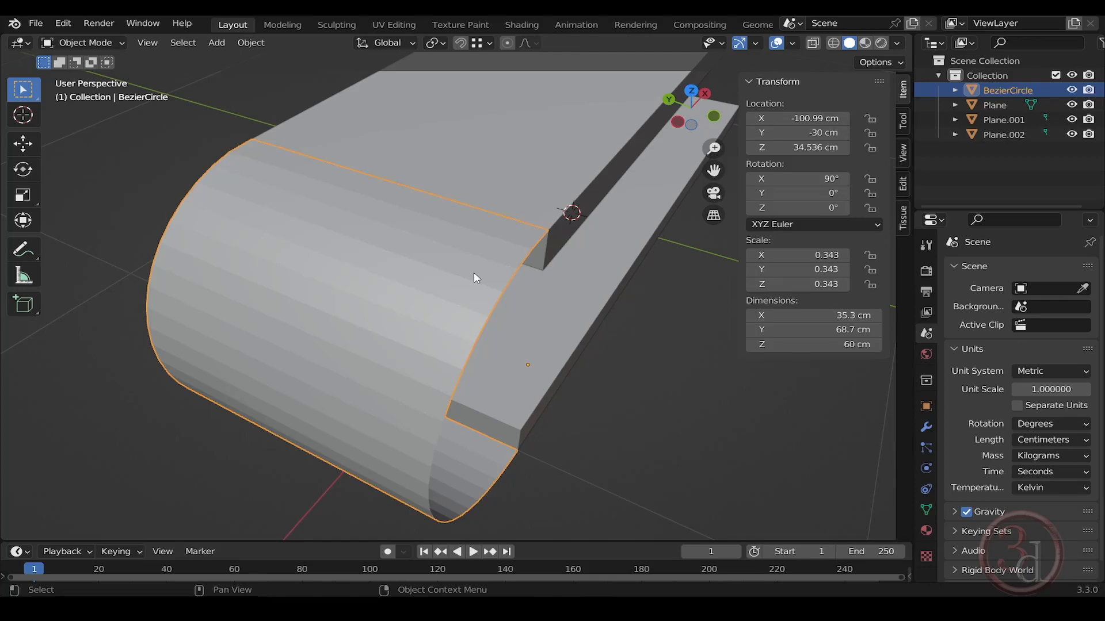
Add 20 evenly spaced, unshifted loop cuts across the width of the curved surface
{"action": "key", "text": "Tab"}
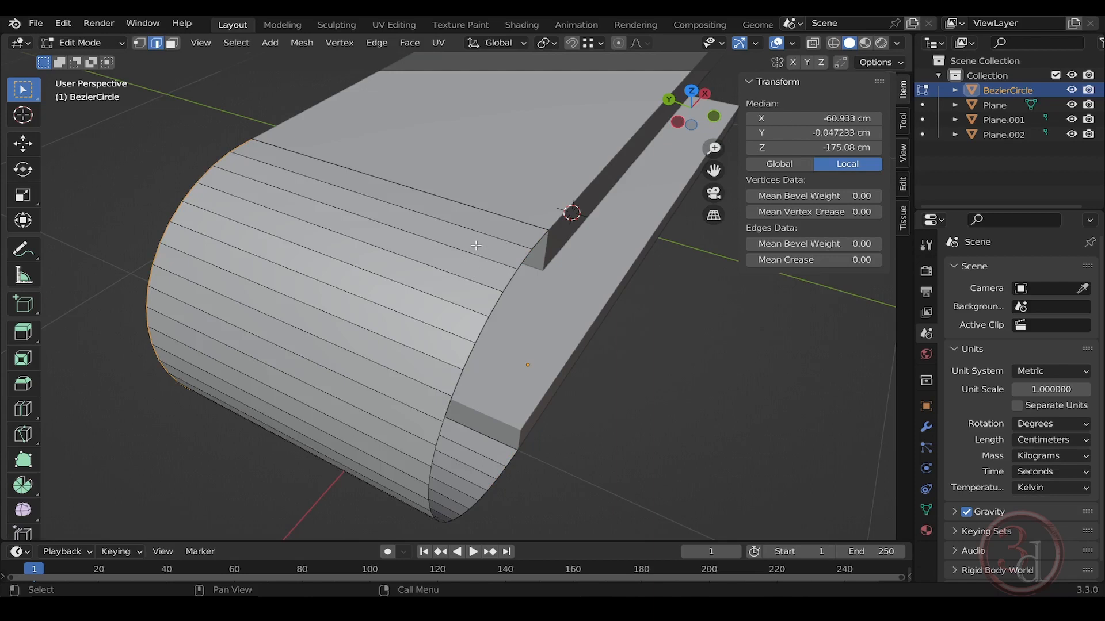
{"action": "key", "text": "ctrl+r"}
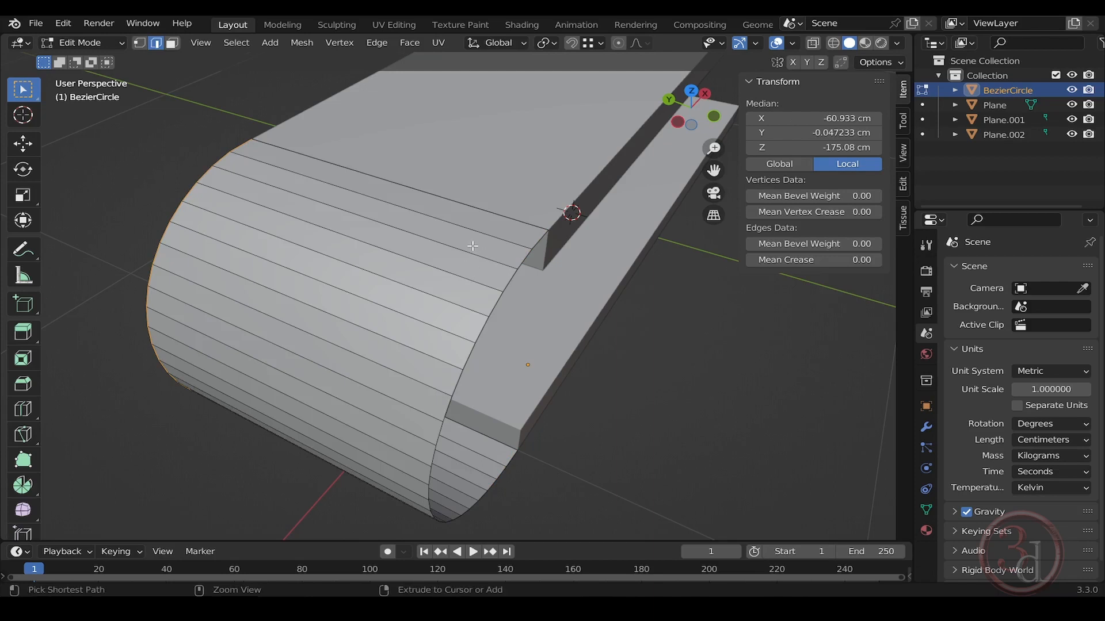
{"action": "scroll", "coordinate": [472, 246], "scroll_direction": "up", "scroll_amount": 6}
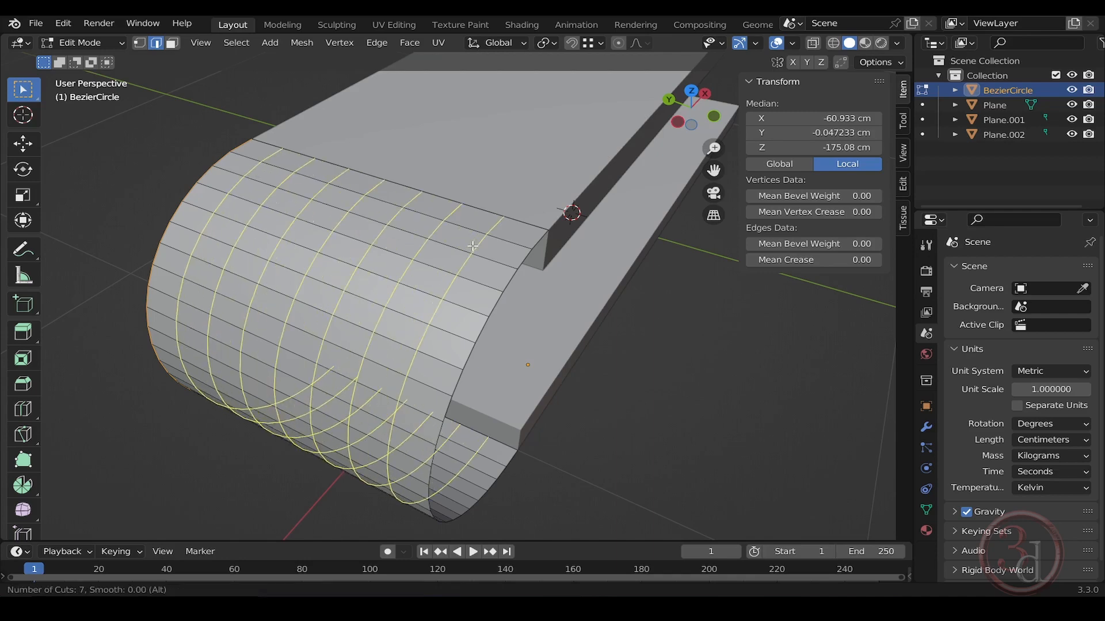
{"action": "scroll", "coordinate": [473, 246], "scroll_direction": "up", "scroll_amount": 3}
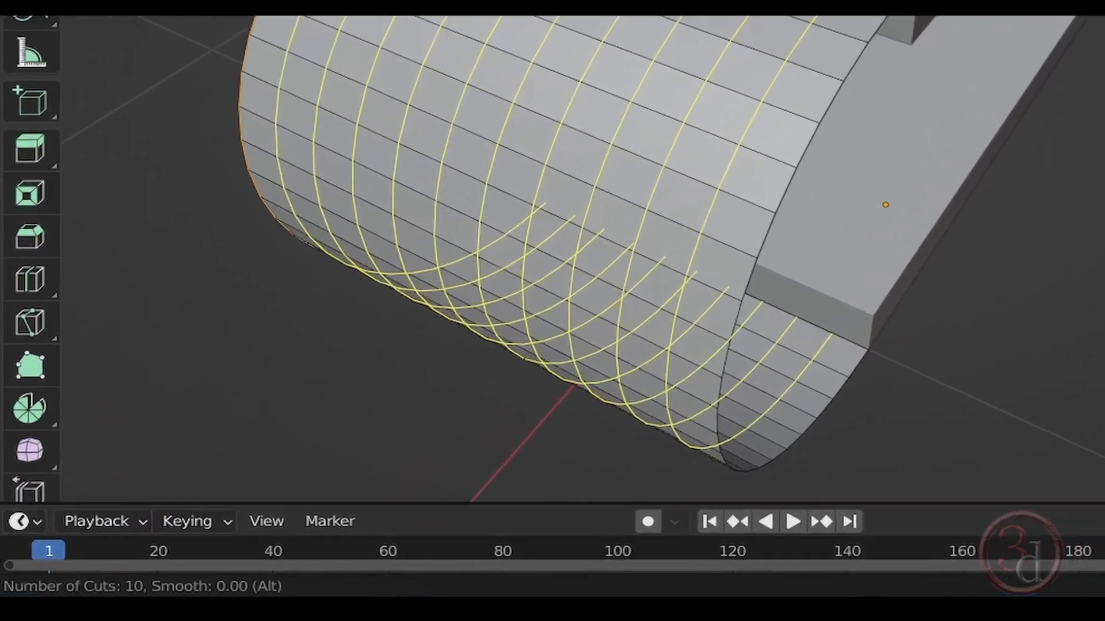
{"action": "scroll", "coordinate": [666, 99], "scroll_direction": "up", "scroll_amount": 9}
{"action": "scroll", "coordinate": [575, 258], "scroll_direction": "up", "scroll_amount": 1}
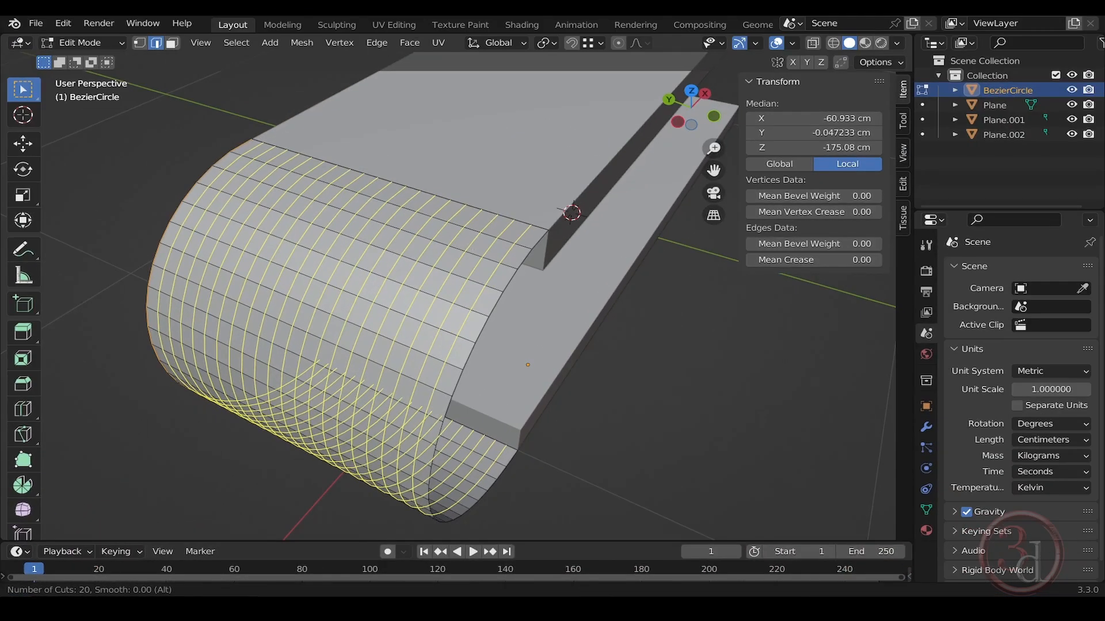
{"action": "left_click", "coordinate": [438, 246]}
{"action": "right_click", "coordinate": [439, 245]}
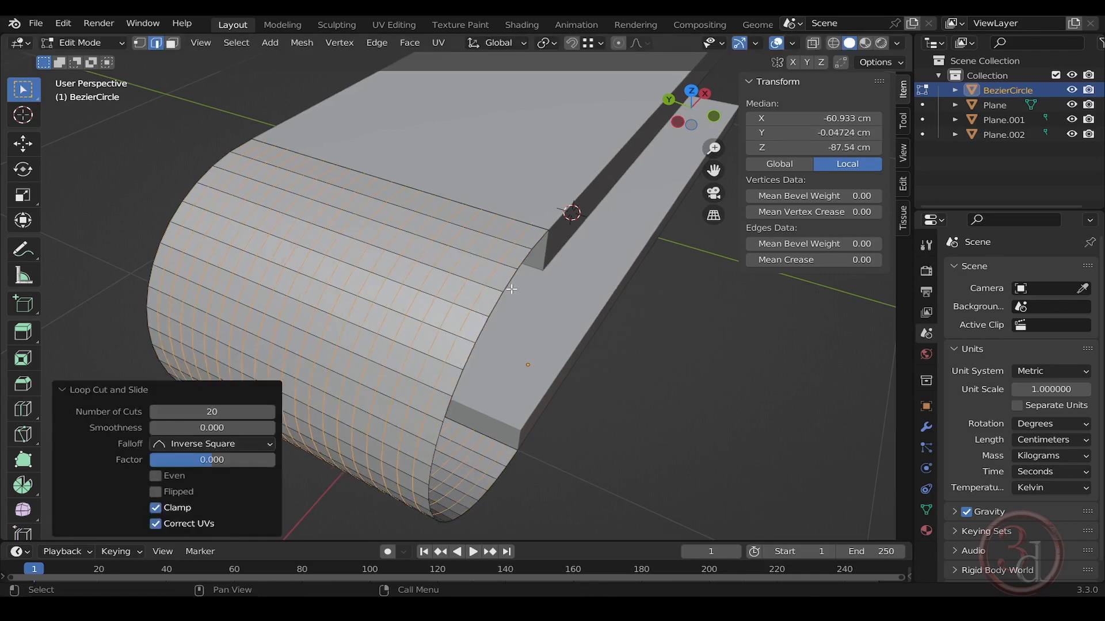
{"action": "left_click", "coordinate": [618, 369]}
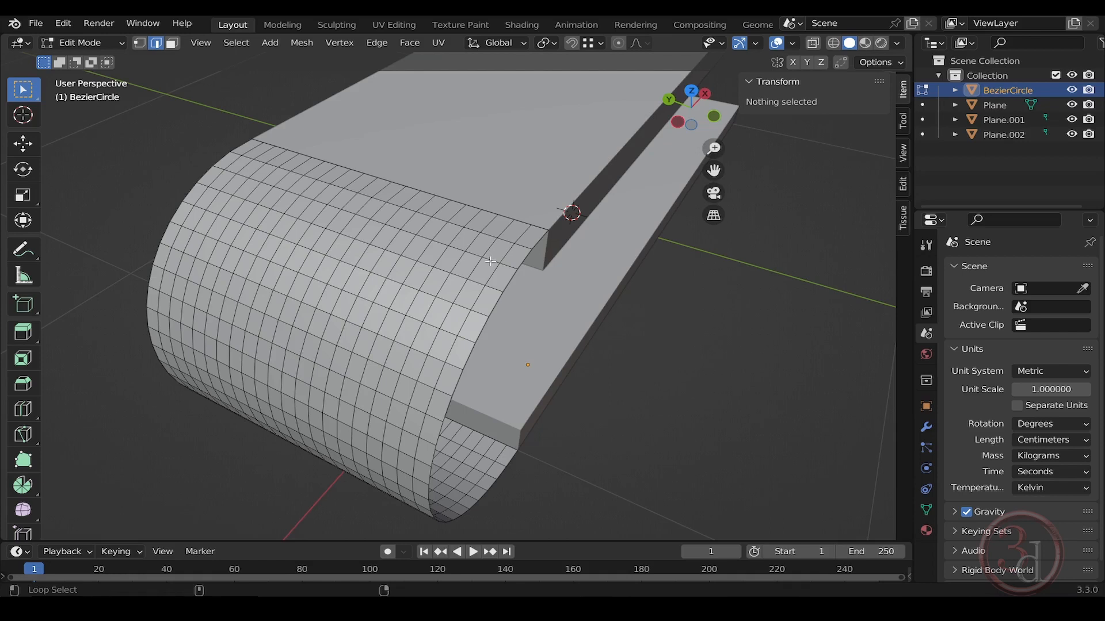
Switch to face selection and try out face loops running around and across the curved surface, clearing each selection
{"action": "left_click", "coordinate": [490, 261], "text": "alt"}
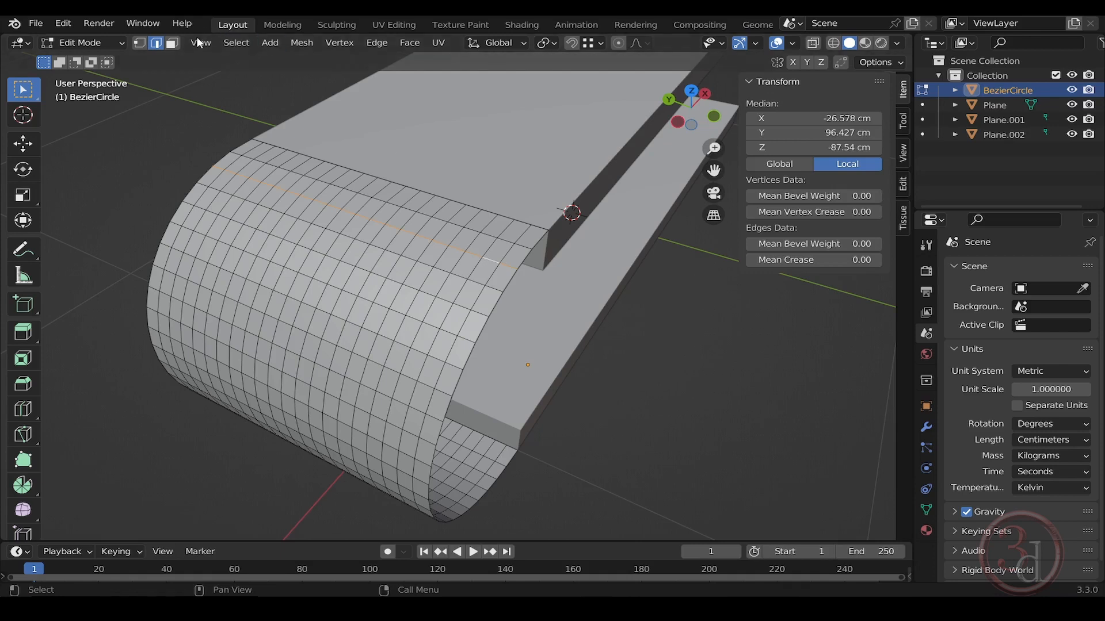
{"action": "left_click", "coordinate": [172, 43]}
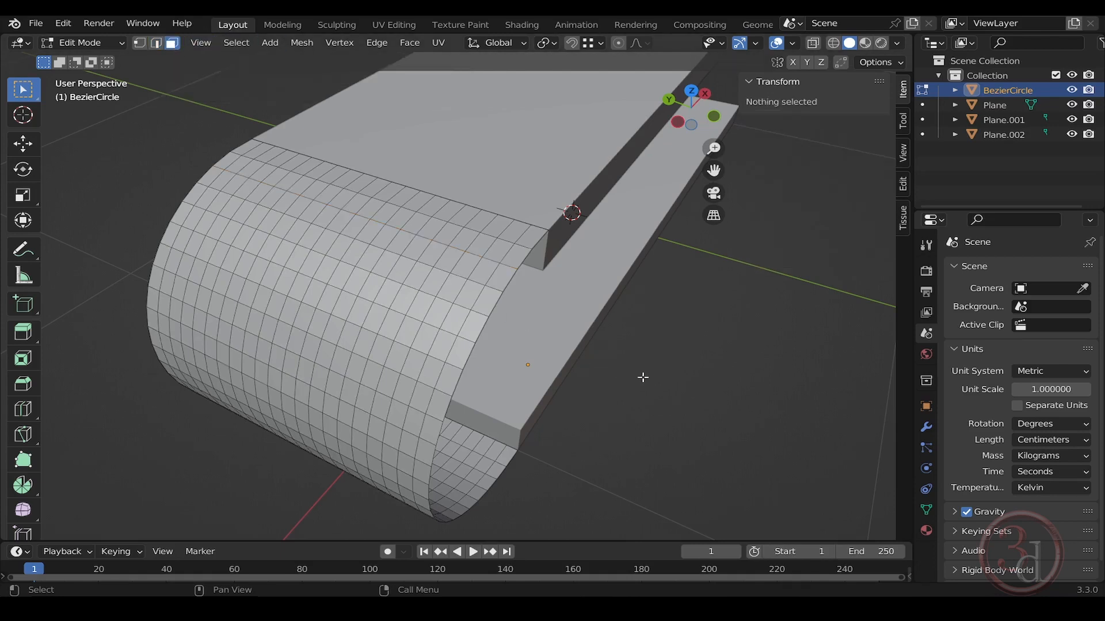
{"action": "left_click", "coordinate": [490, 260], "text": "alt"}
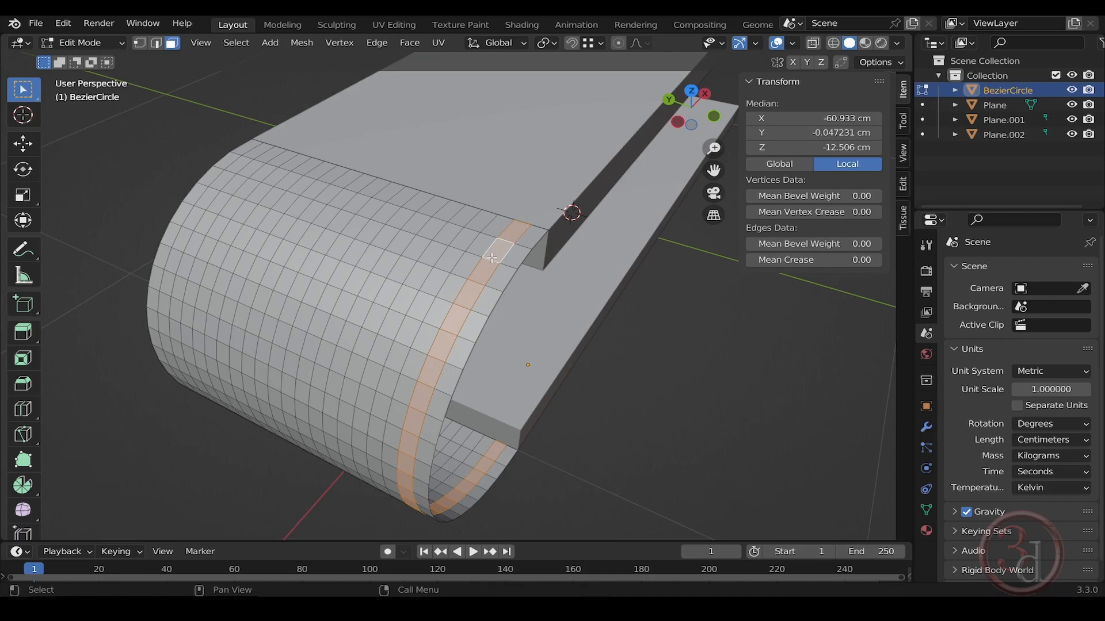
{"action": "left_click", "coordinate": [599, 332]}
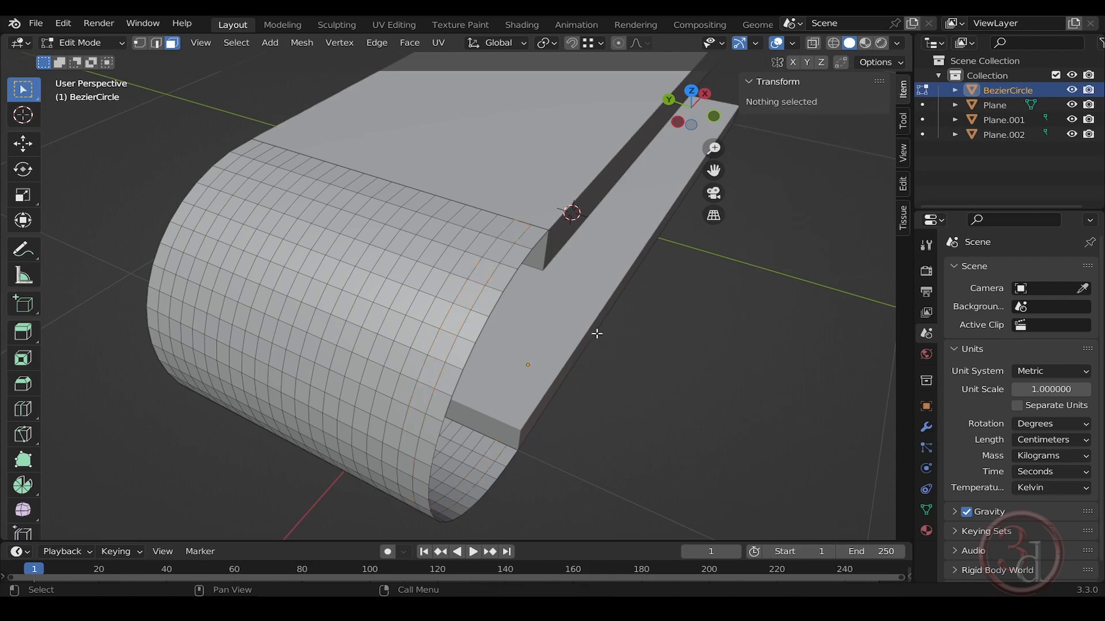
{"action": "left_click", "coordinate": [497, 251], "text": "alt"}
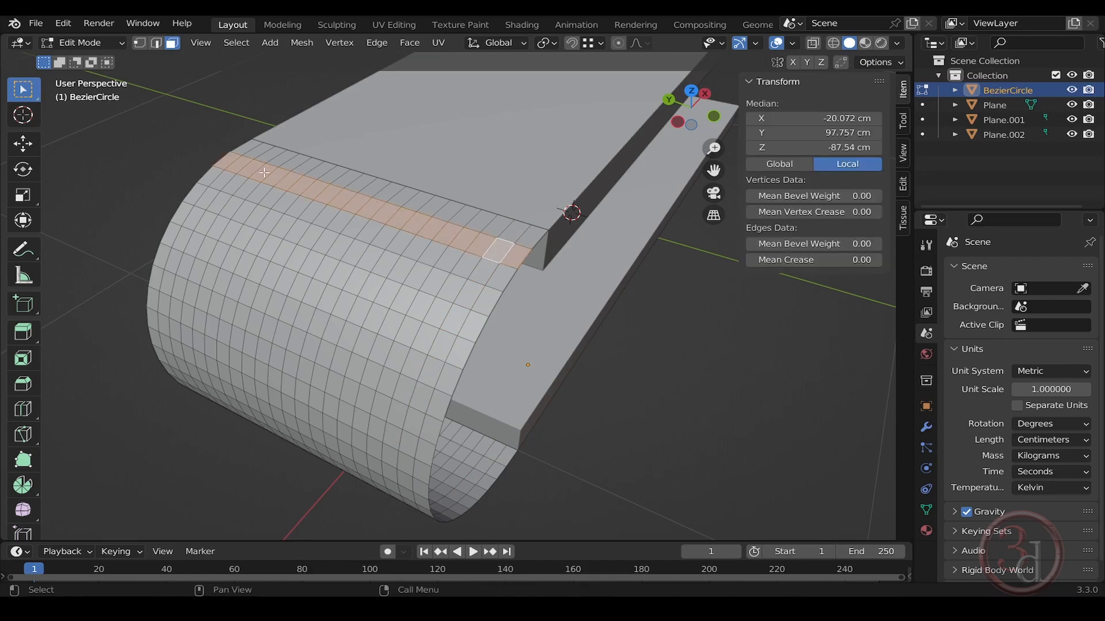
{"action": "left_click", "coordinate": [691, 346]}
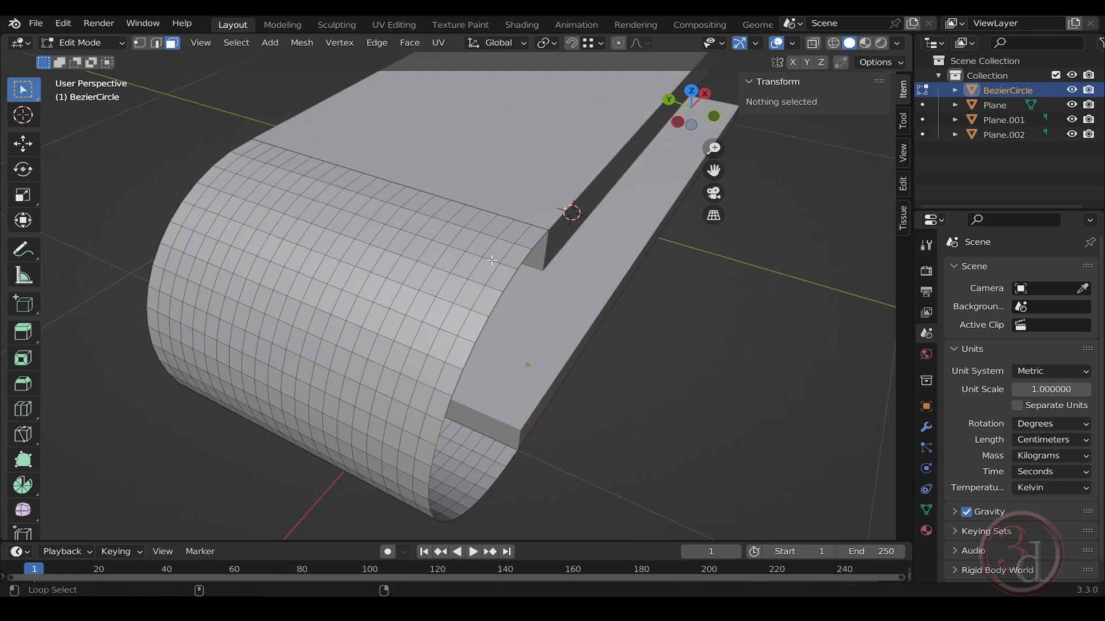
Select every second face loop running around the curve, leaving the outermost strip on each side unselected
{"action": "left_click", "coordinate": [492, 261], "text": "alt"}
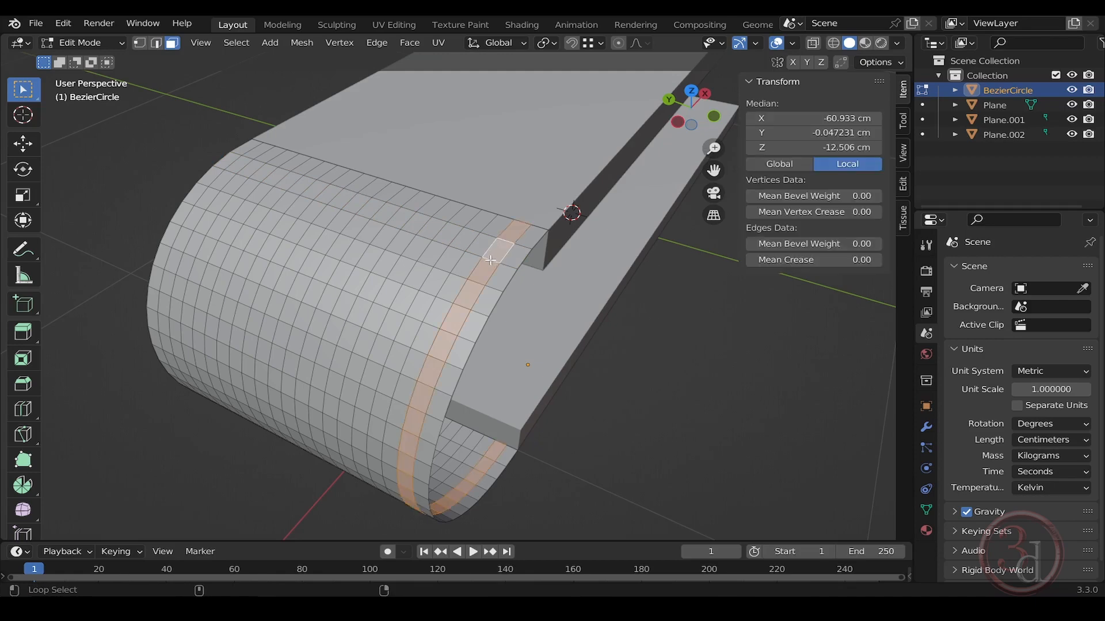
{"action": "left_click", "coordinate": [452, 247], "text": "ctrl+alt+shift"}
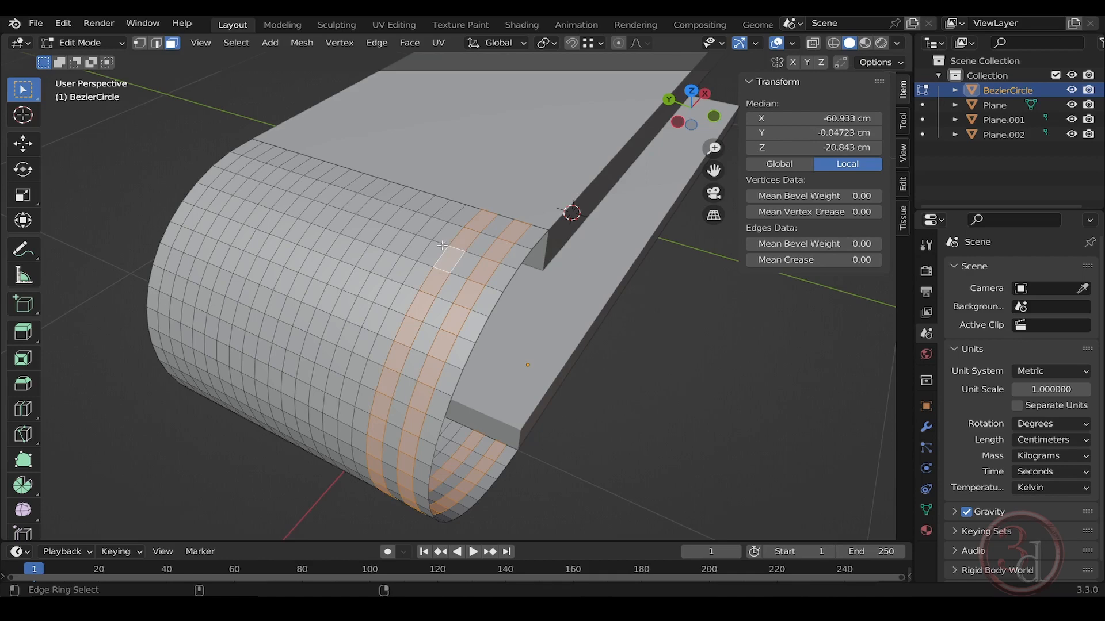
{"action": "left_click", "coordinate": [412, 233], "text": "ctrl+alt+shift"}
{"action": "left_click", "coordinate": [389, 225], "text": "ctrl+alt+shift"}
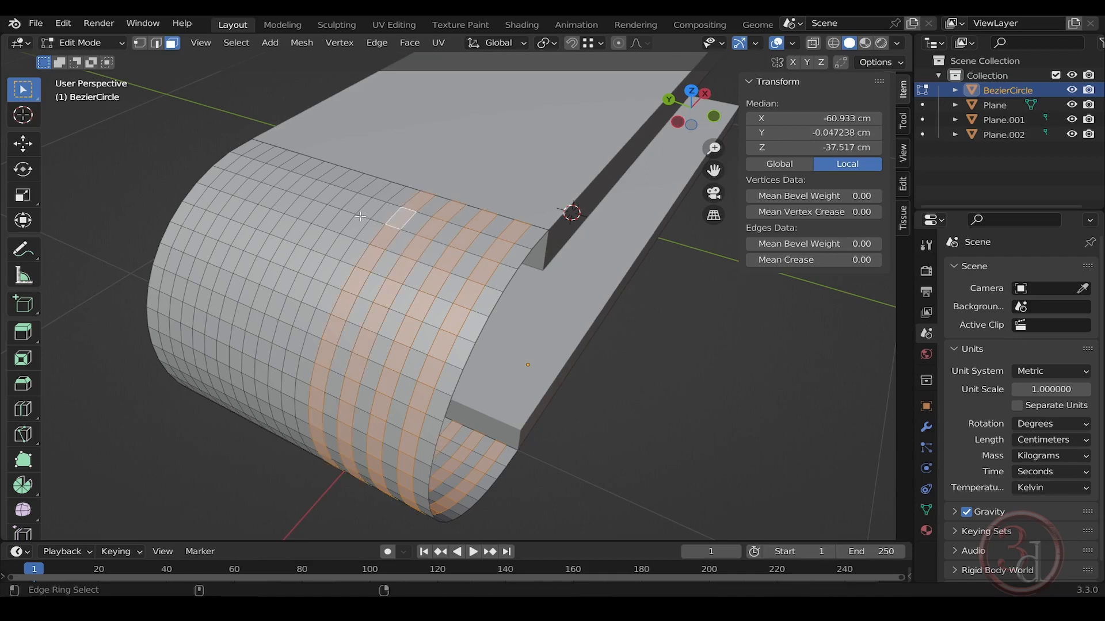
{"action": "left_click", "coordinate": [353, 212], "text": "ctrl+alt+shift"}
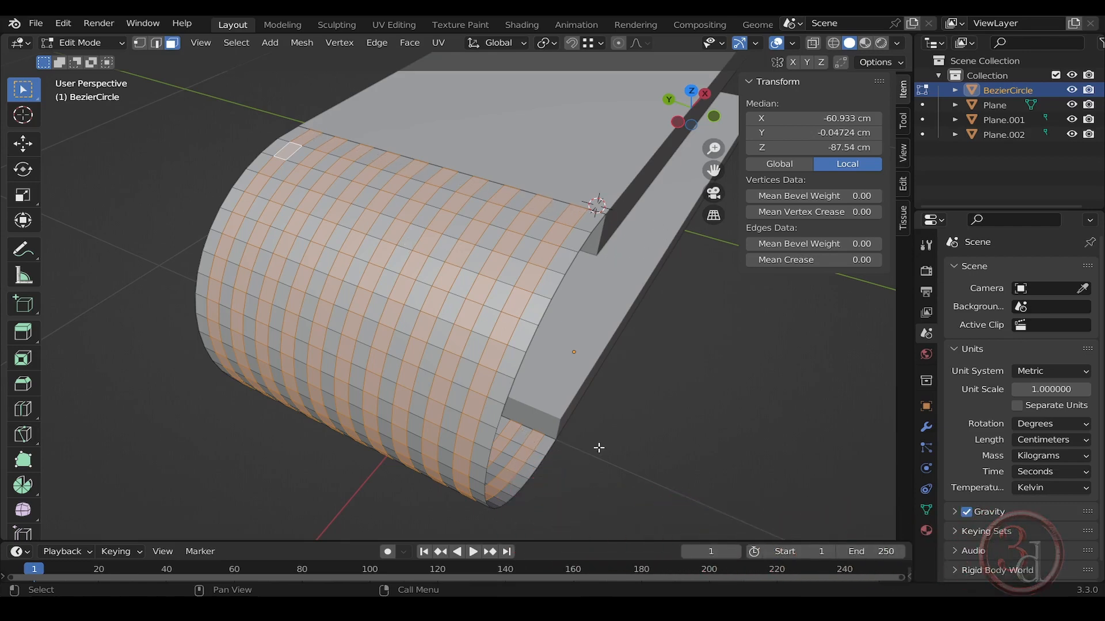
In top view with wireframe shading, box-deselect the faces of the curved surface that border the ends of both slabs
{"action": "middle_click_drag", "start_coordinate": [599, 447], "coordinate": [489, 411]}
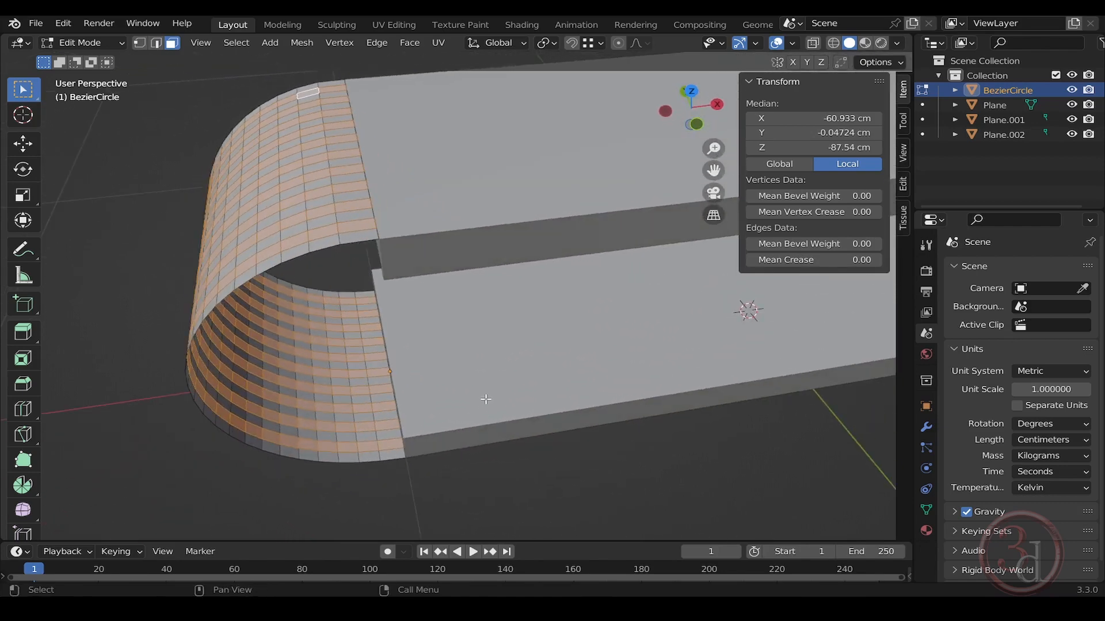
{"action": "key", "text": "grave"}
{"action": "left_click", "coordinate": [482, 320]}
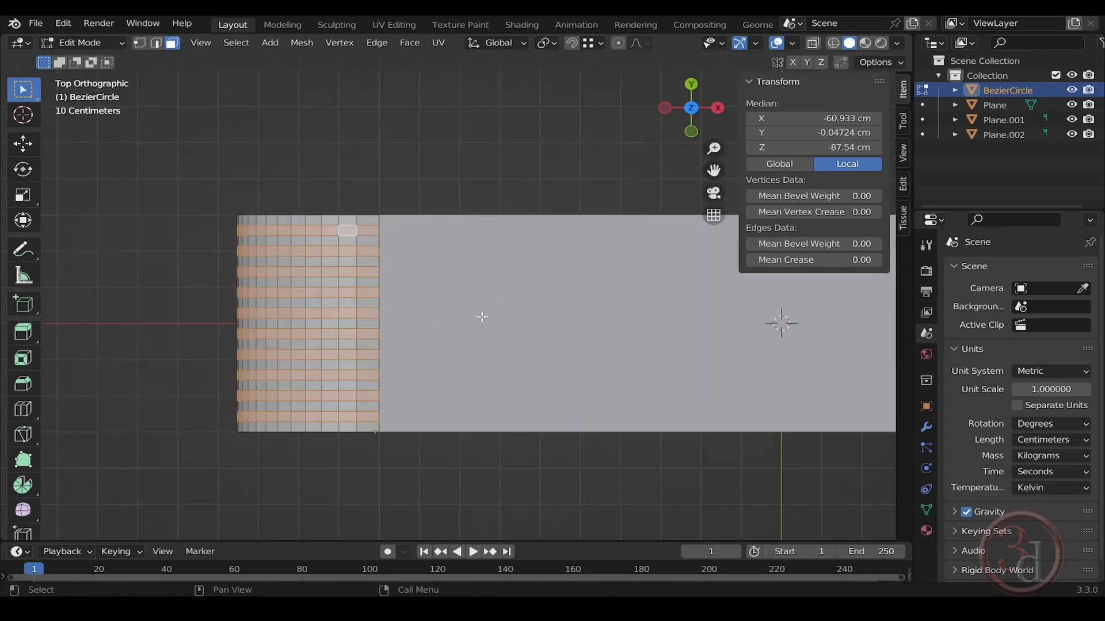
{"action": "key", "text": "z"}
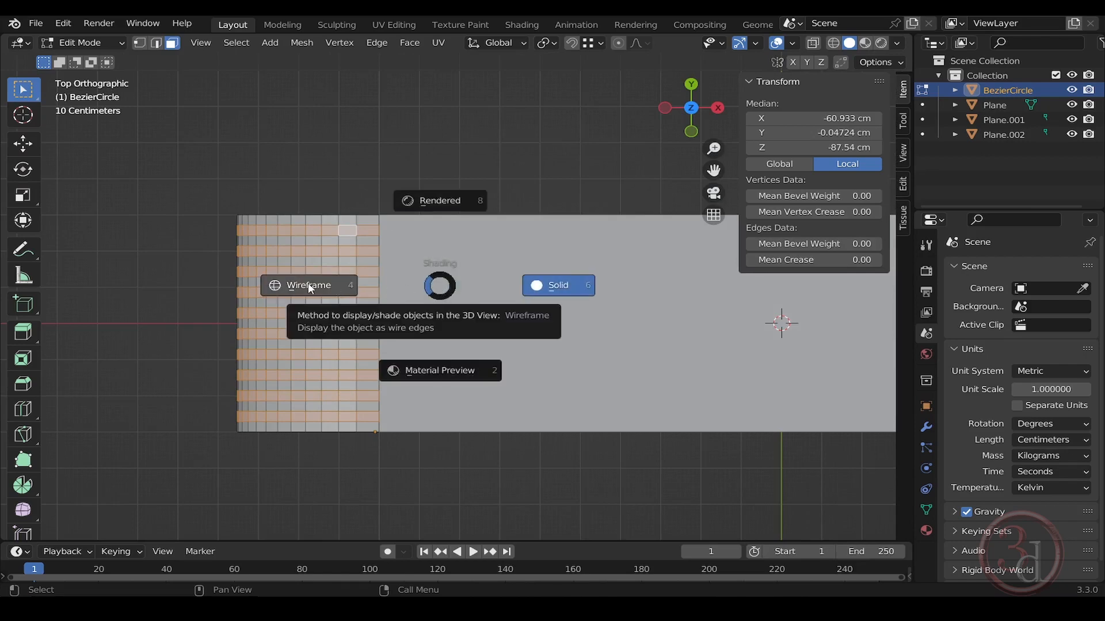
{"action": "left_click", "coordinate": [309, 285]}
{"action": "middle_click_drag", "start_coordinate": [415, 313], "coordinate": [478, 317], "text": "shift"}
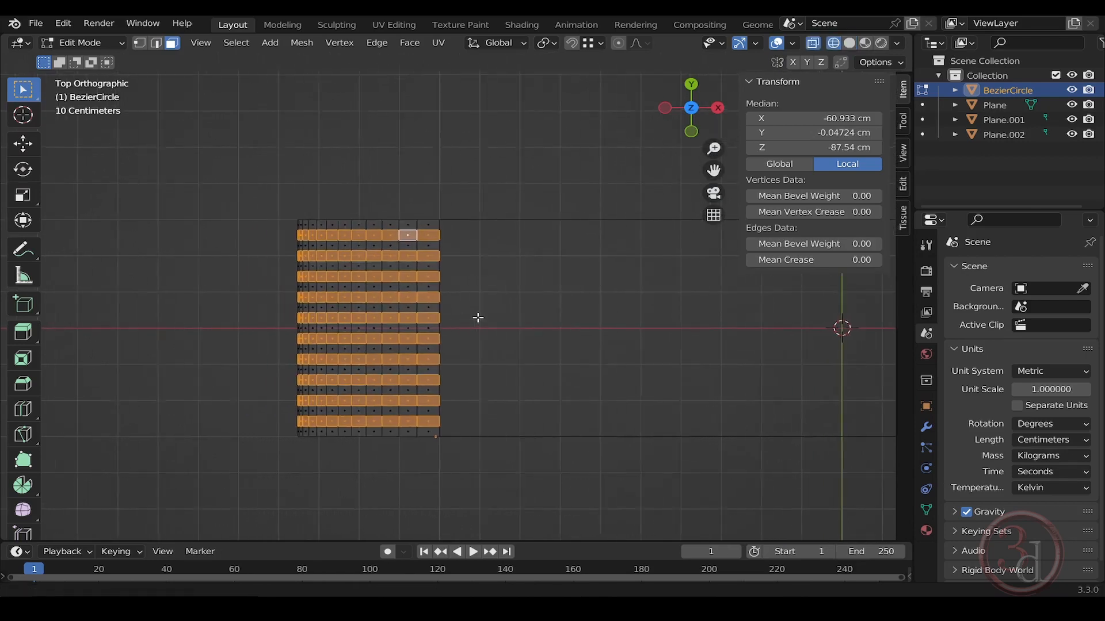
{"action": "scroll", "coordinate": [480, 314], "scroll_direction": "up", "scroll_amount": 1}
{"action": "key", "text": "b"}
{"action": "left_click_drag", "start_coordinate": [499, 148], "coordinate": [431, 543]}
{"action": "middle_click_drag", "start_coordinate": [457, 480], "coordinate": [510, 429]}
Return to solid shading and delete the selected faces to cut open slots around the curve
{"action": "key", "text": "z"}
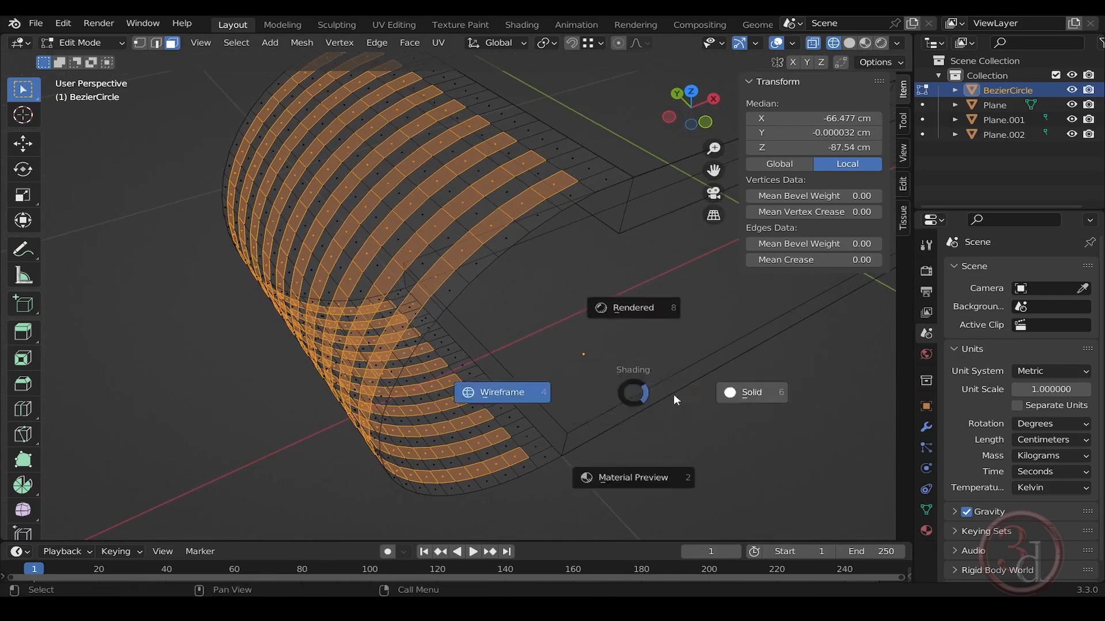
{"action": "left_click", "coordinate": [673, 394]}
{"action": "mouse_move", "coordinate": [402, 374]}
{"action": "middle_mouse_down"}
{"action": "mouse_move", "coordinate": [424, 365]}
{"action": "mouse_move", "coordinate": [391, 363]}
{"action": "mouse_move", "coordinate": [487, 384]}
{"action": "middle_mouse_up"}
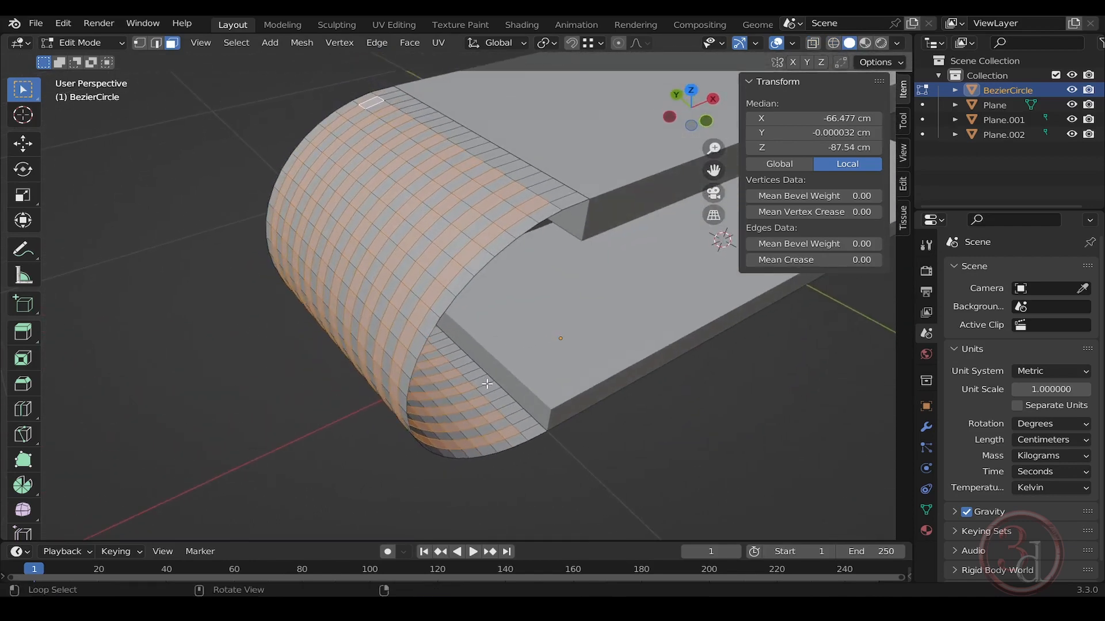
{"action": "key", "text": "x"}
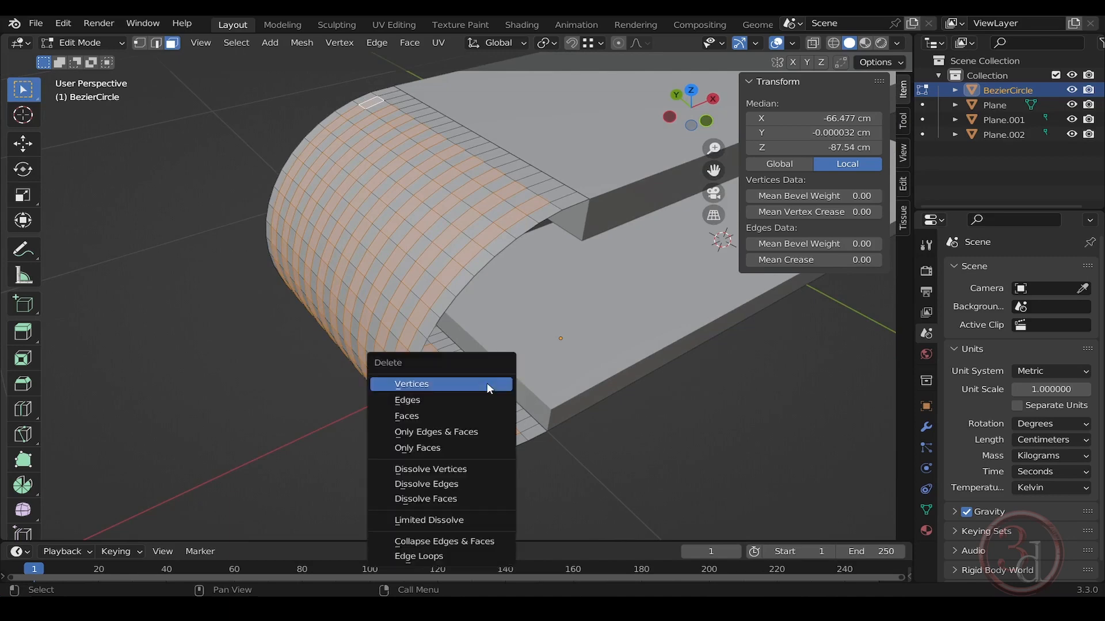
{"action": "left_click", "coordinate": [419, 413]}
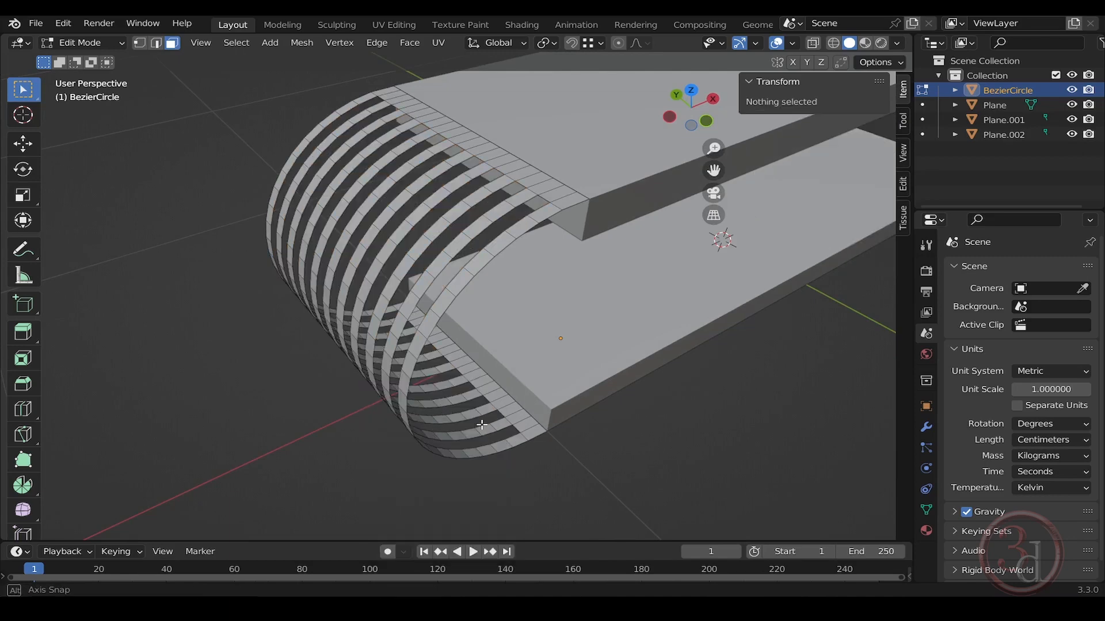
Thin the upper slab by moving its underside face up 2 cm along Z, leaving edit mode when finished
{"action": "middle_click_drag", "start_coordinate": [482, 426], "coordinate": [421, 327]}
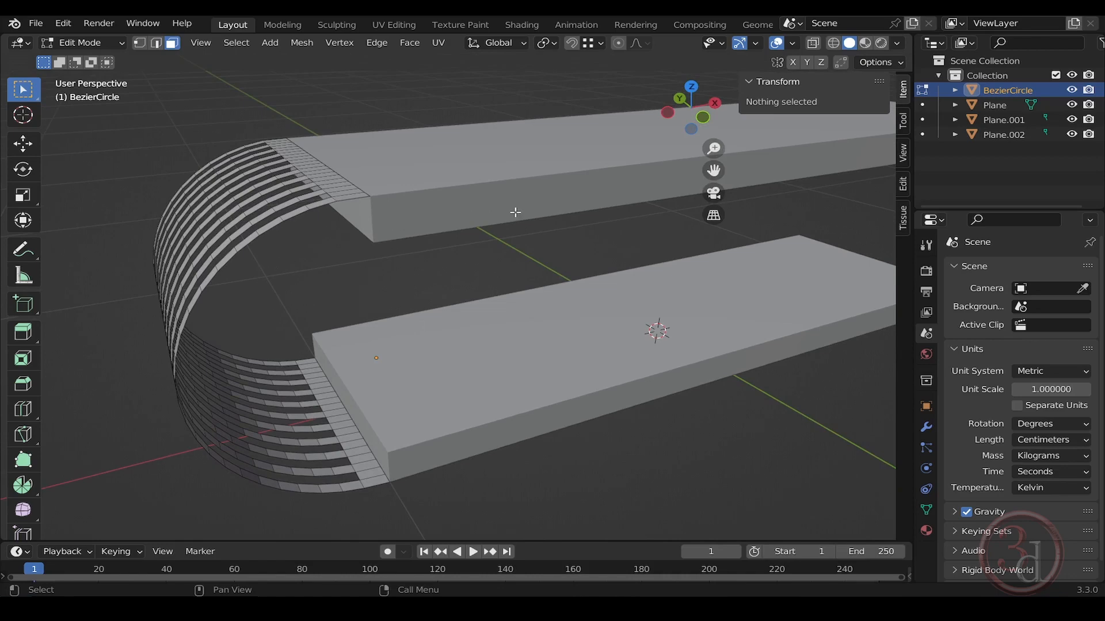
{"action": "key", "text": "Tab"}
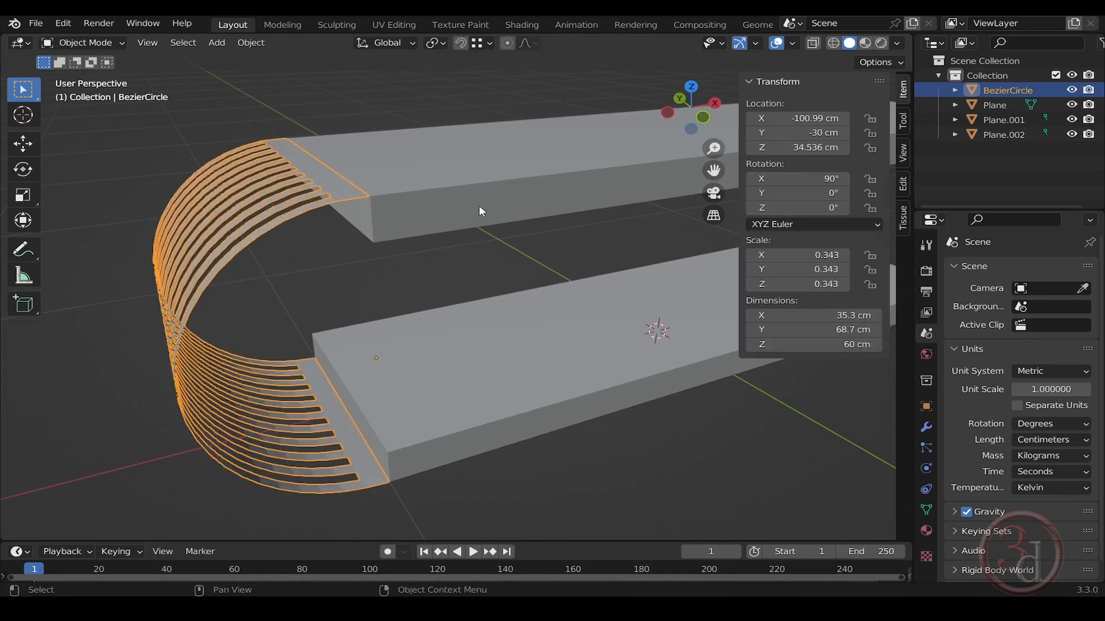
{"action": "left_click", "coordinate": [478, 178]}
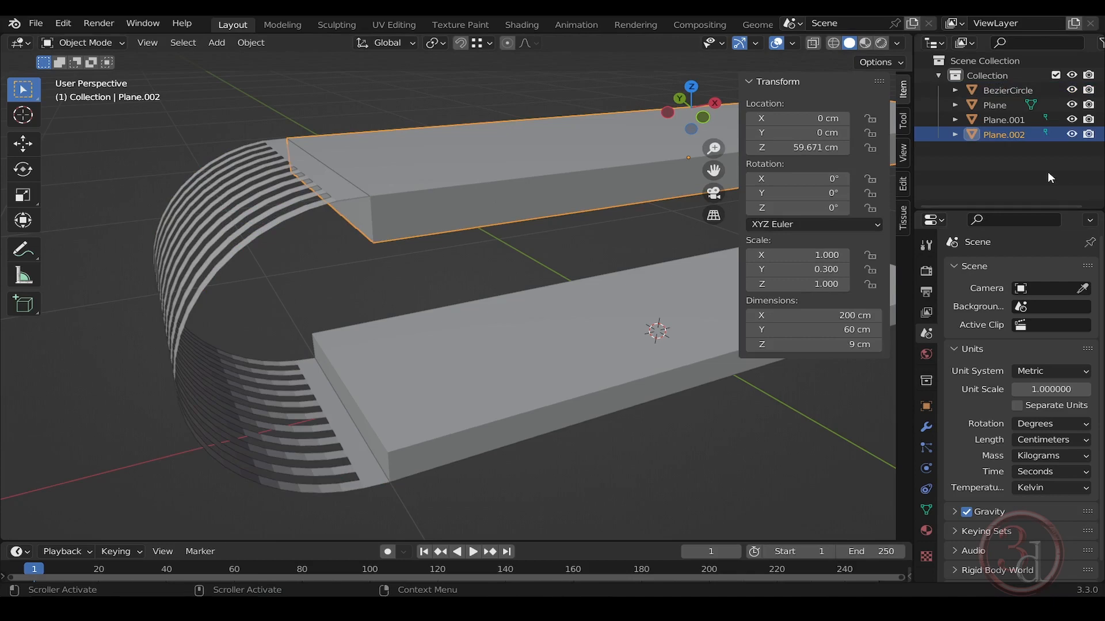
{"action": "key", "text": "Tab"}
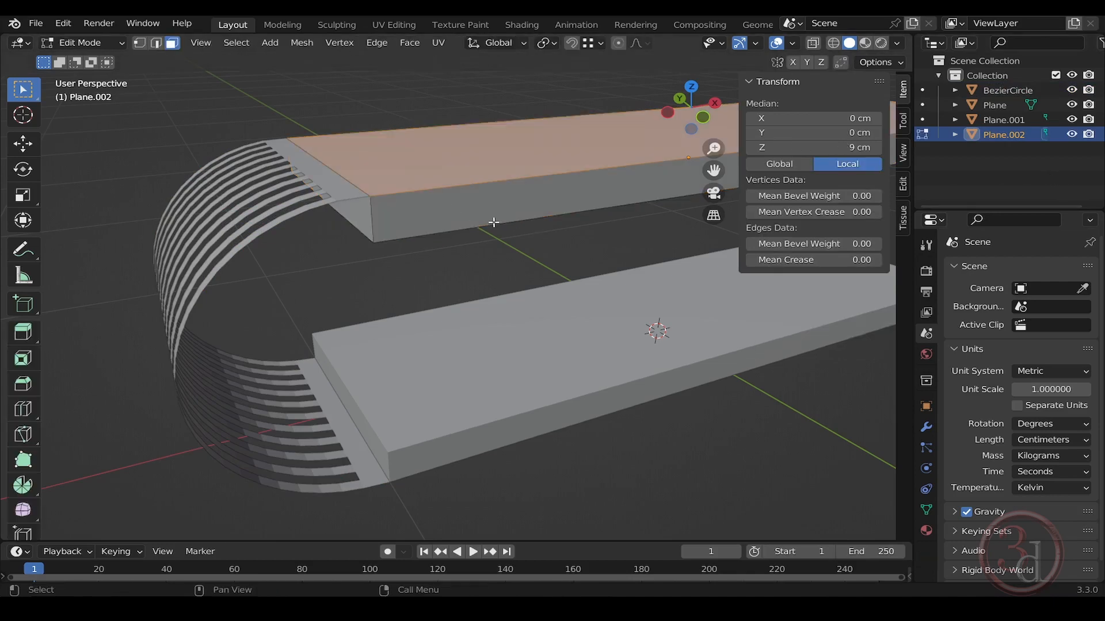
{"action": "scroll", "coordinate": [490, 278], "scroll_direction": "up", "scroll_amount": 2}
{"action": "middle_click_drag", "start_coordinate": [491, 278], "coordinate": [508, 216]}
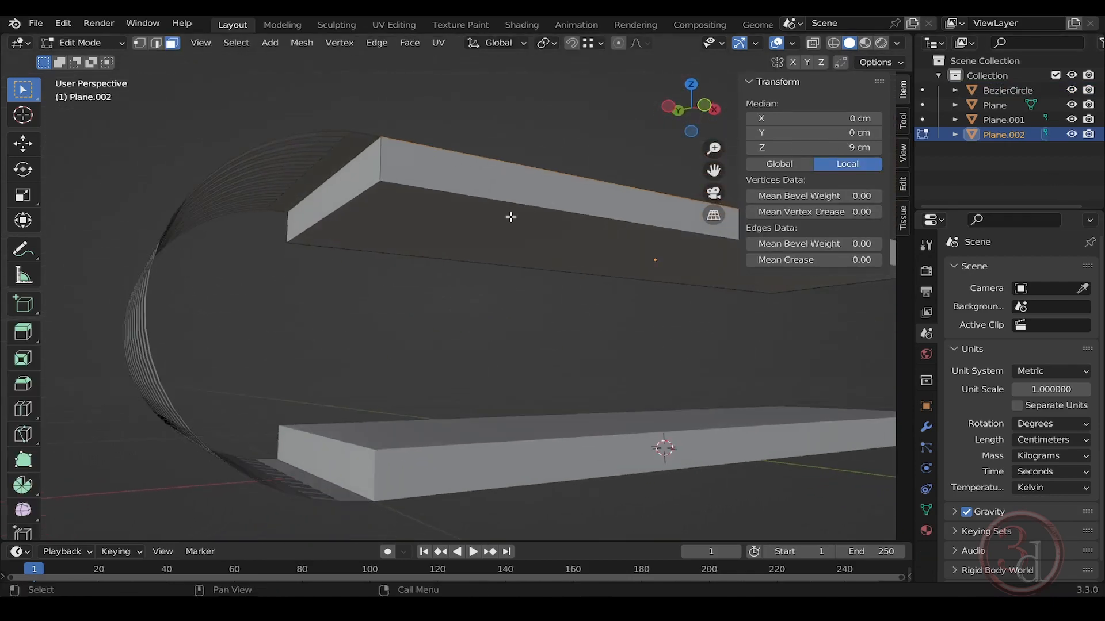
{"action": "left_click", "coordinate": [503, 231]}
{"action": "middle_click_drag", "start_coordinate": [601, 264], "coordinate": [581, 281]}
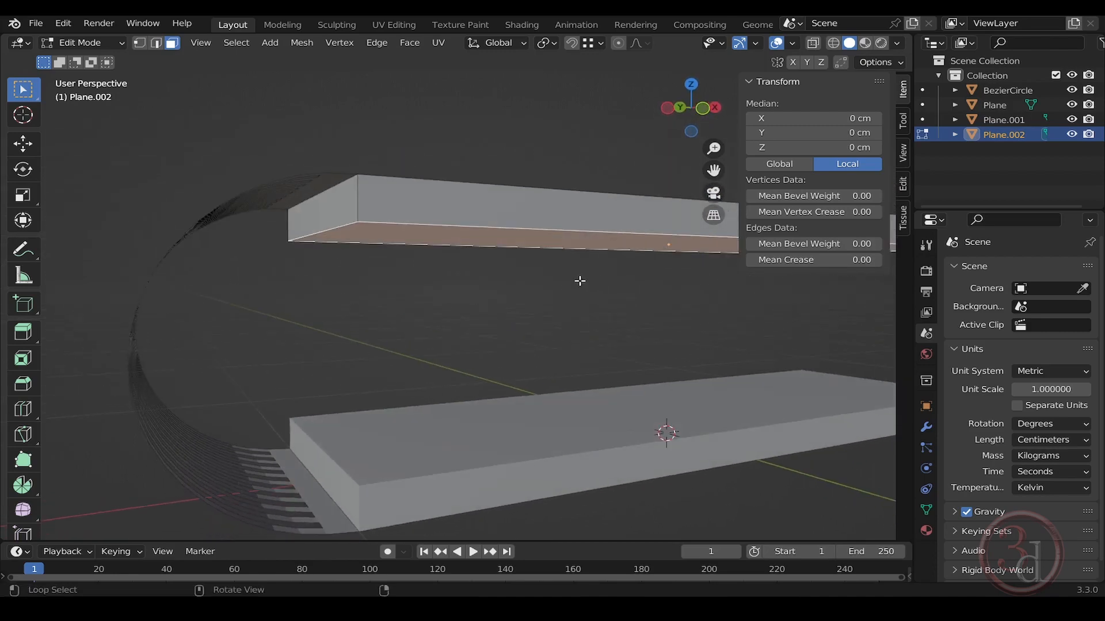
{"action": "key", "text": "g"}
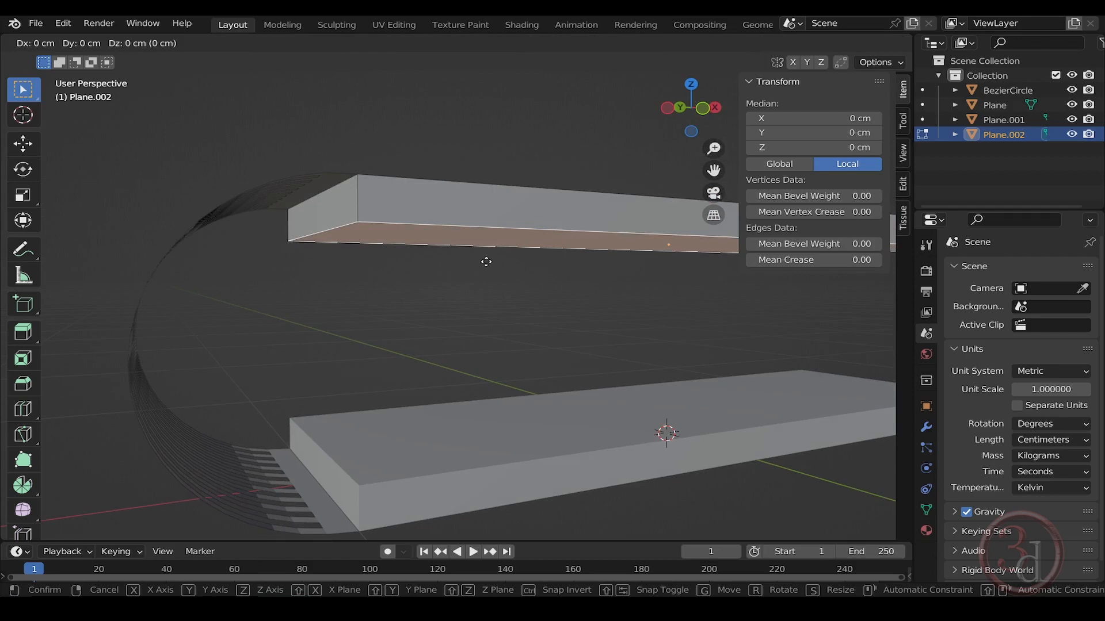
{"action": "key", "text": "2"}
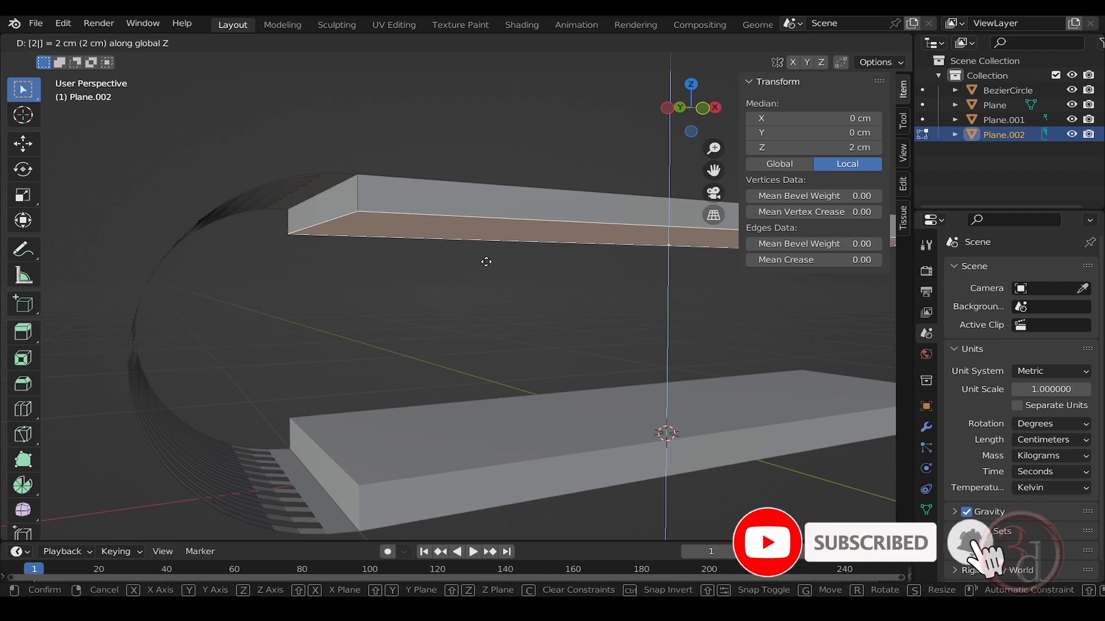
{"action": "key", "text": "Return"}
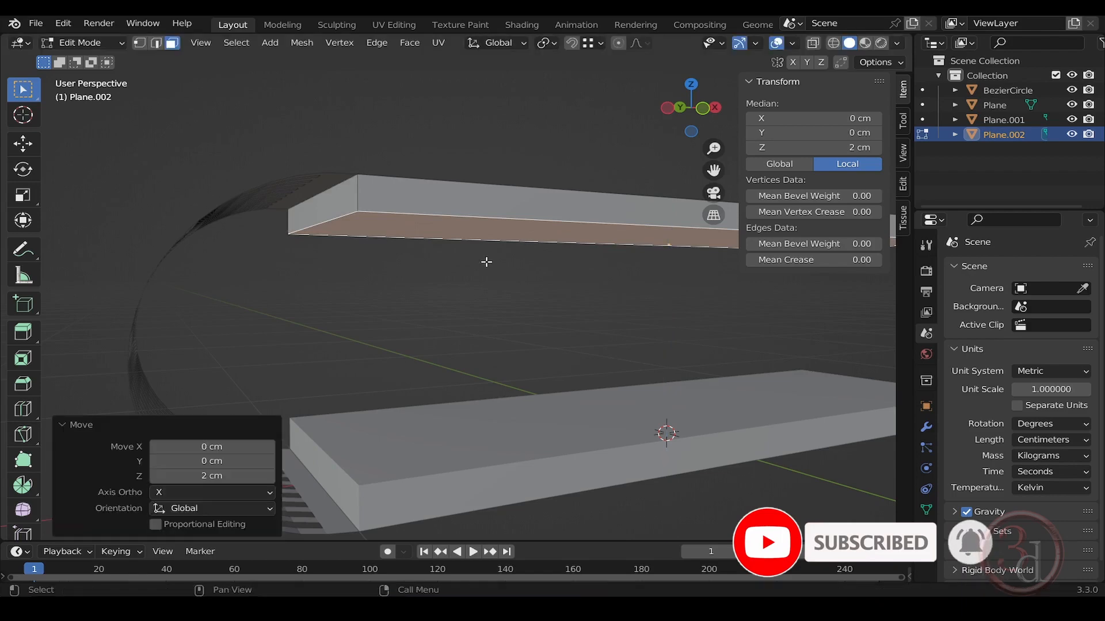
{"action": "middle_click_drag", "start_coordinate": [510, 292], "coordinate": [510, 281]}
{"action": "key", "text": "Tab"}
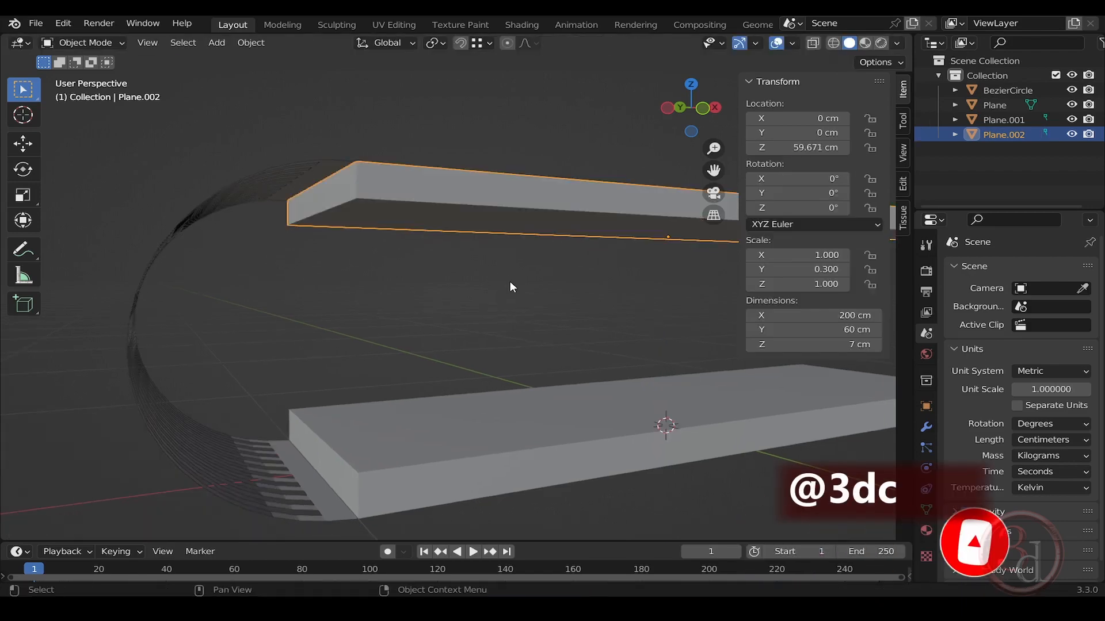
Delete the duplicate slab that overlaps the lower slab
{"action": "left_click", "coordinate": [520, 426]}
{"action": "middle_click_drag", "start_coordinate": [519, 420], "coordinate": [534, 396]}
{"action": "key", "text": "Delete"}
Thin the lower slab by moving its top face -2 cm along Z, and return to object mode
{"action": "left_click", "coordinate": [484, 386]}
{"action": "key", "text": "Tab"}
{"action": "key", "text": "alt+a"}
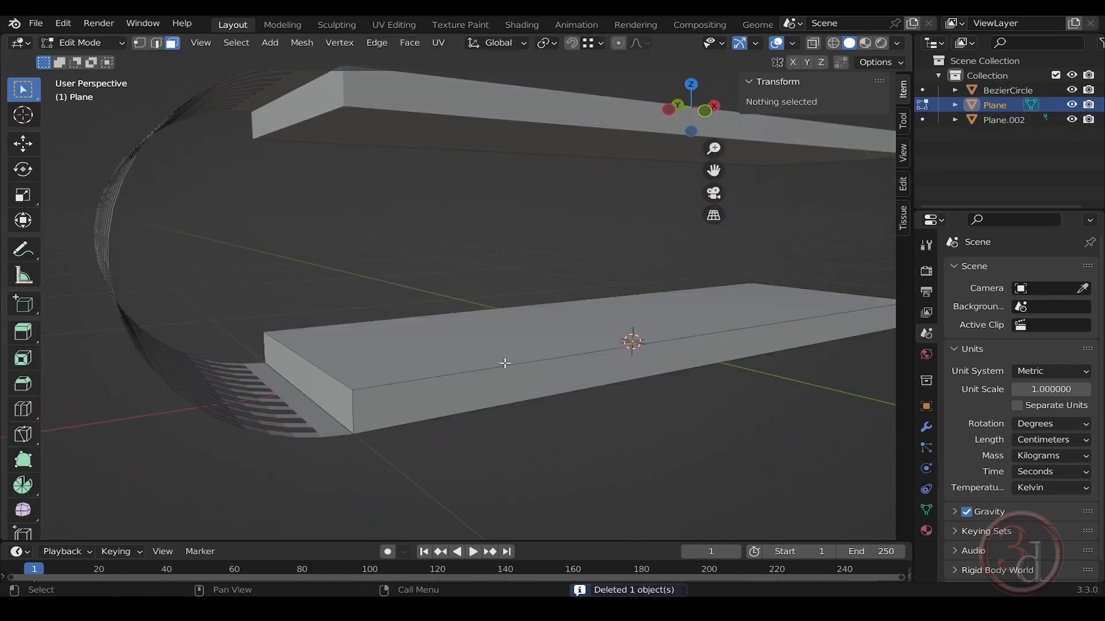
{"action": "left_click", "coordinate": [505, 354]}
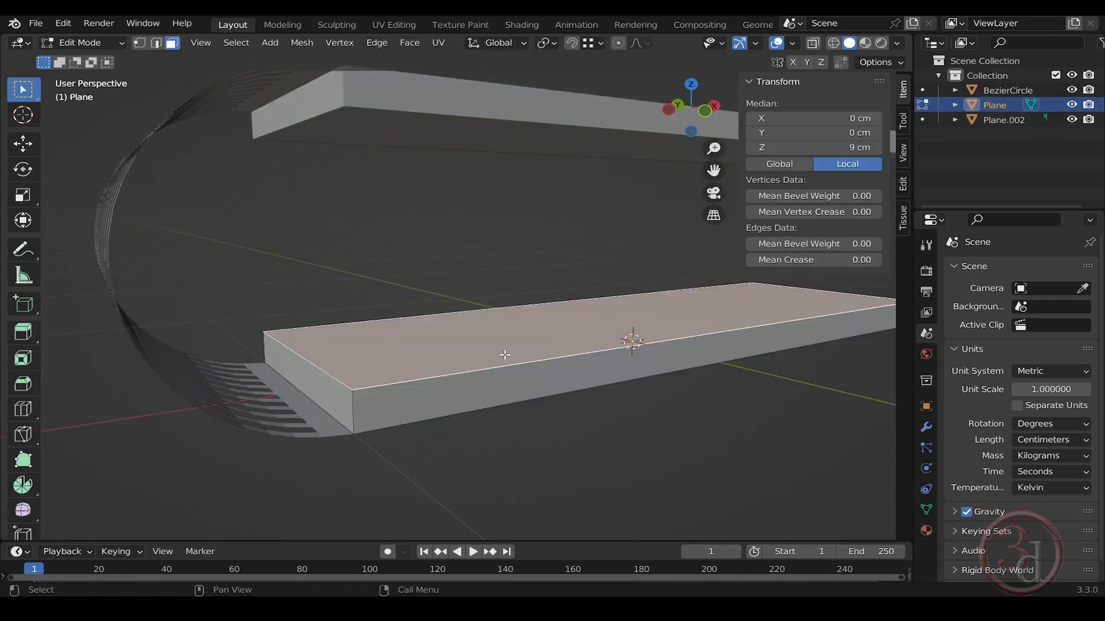
{"action": "key", "text": "g"}
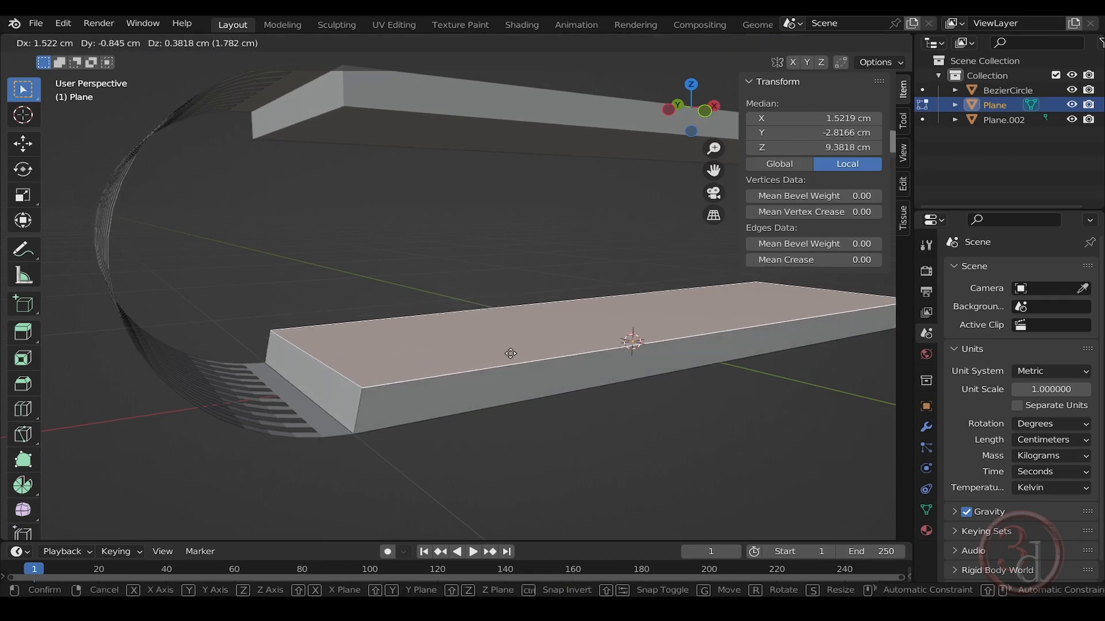
{"action": "key", "text": "z"}
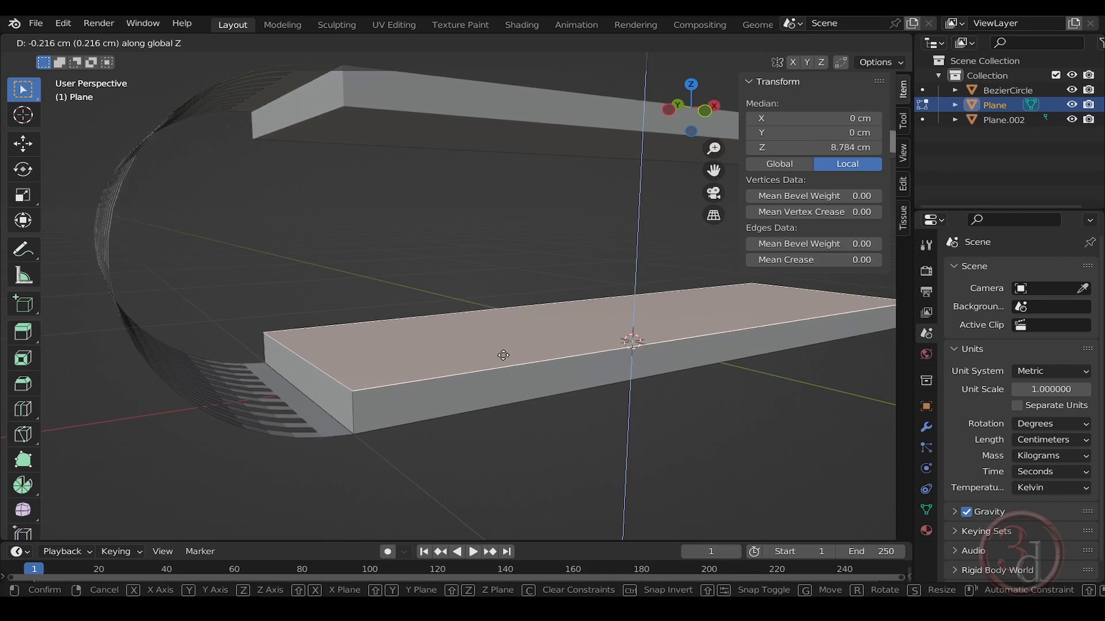
{"action": "type", "text": "-2"}
{"action": "key", "text": "Return"}
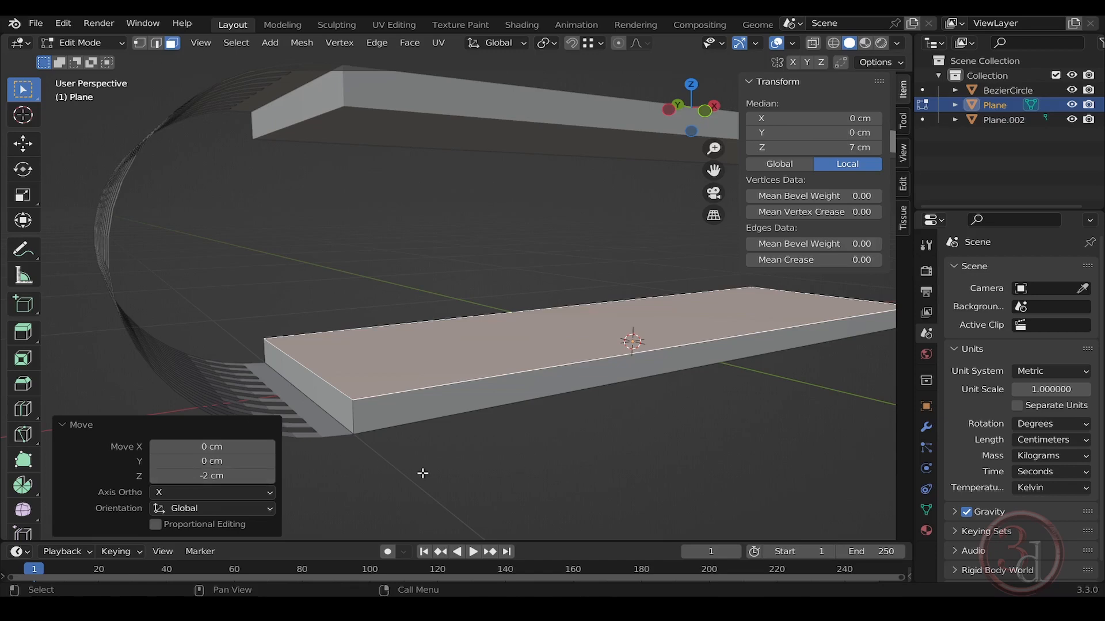
{"action": "key", "text": "Tab"}
{"action": "left_click", "coordinate": [469, 420]}
{"action": "left_click", "coordinate": [482, 397]}
Apply all transforms to the slotted curved section
{"action": "middle_click_drag", "start_coordinate": [463, 199], "coordinate": [447, 241]}
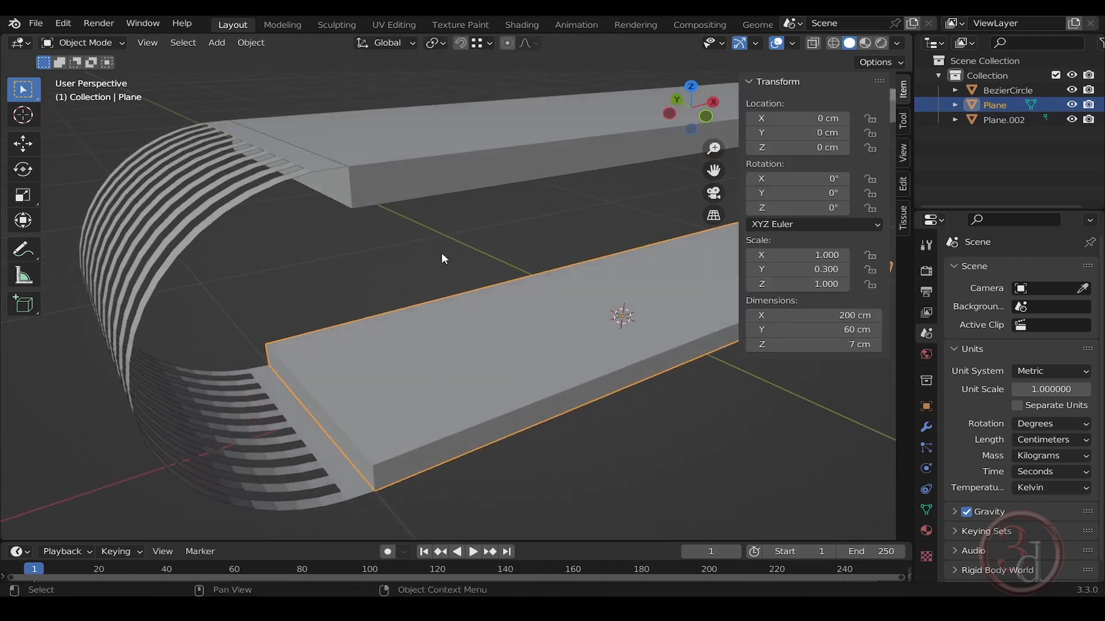
{"action": "left_click", "coordinate": [325, 231]}
{"action": "left_click", "coordinate": [308, 168]}
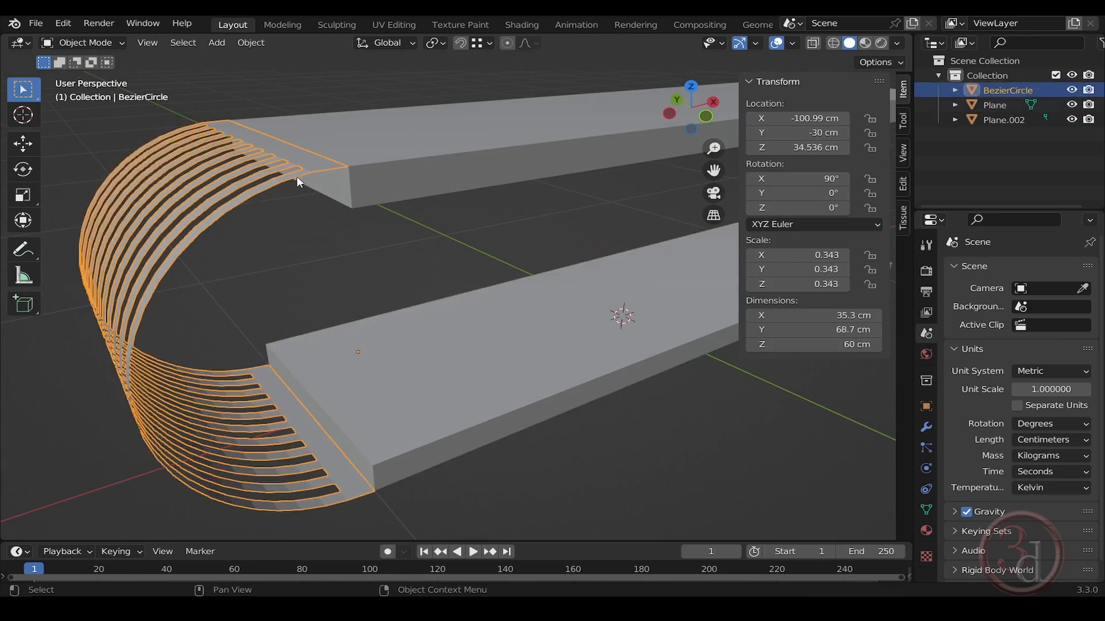
{"action": "middle_click_drag", "start_coordinate": [426, 207], "coordinate": [404, 209]}
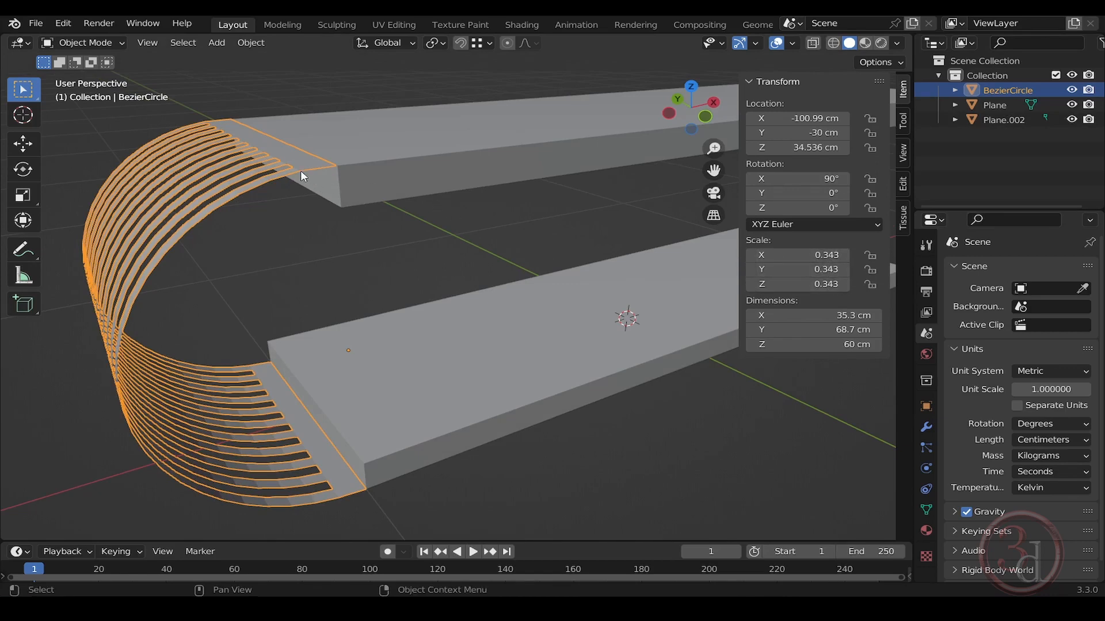
{"action": "key", "text": "ctrl+a"}
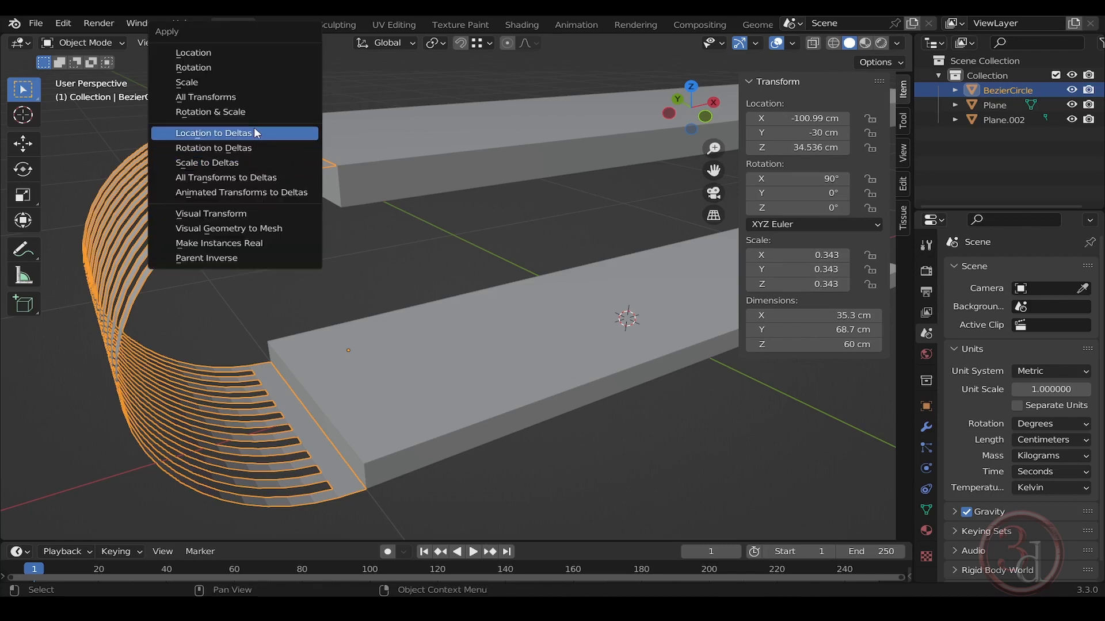
{"action": "left_click", "coordinate": [232, 99]}
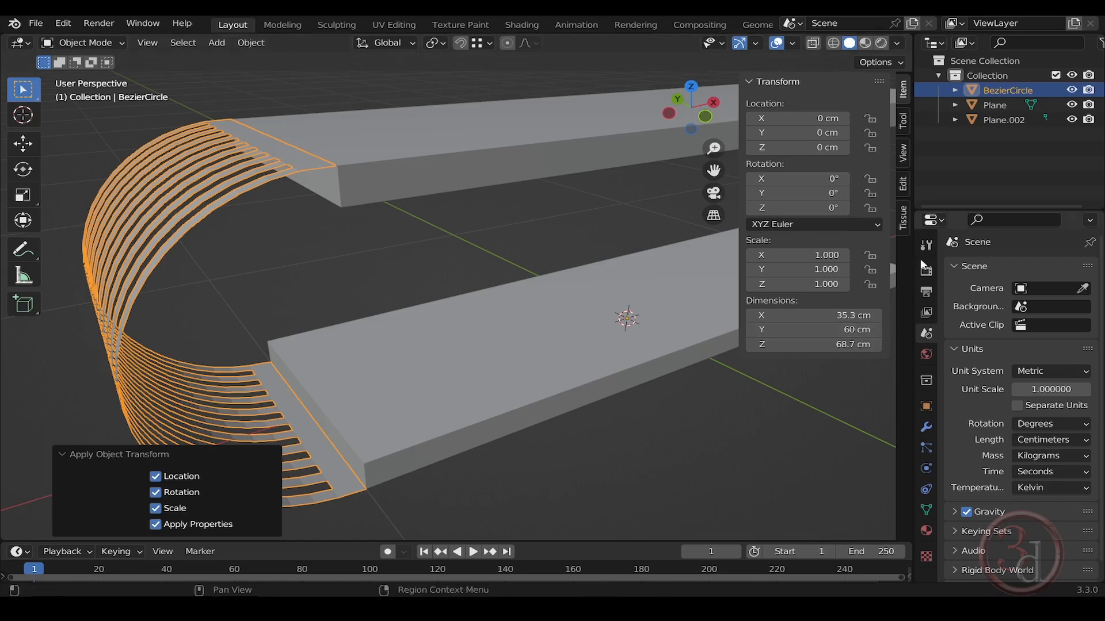
Add a Solidify modifier to the slotted curve with a thickness of -7 cm, and deselect it
{"action": "left_click", "coordinate": [926, 428]}
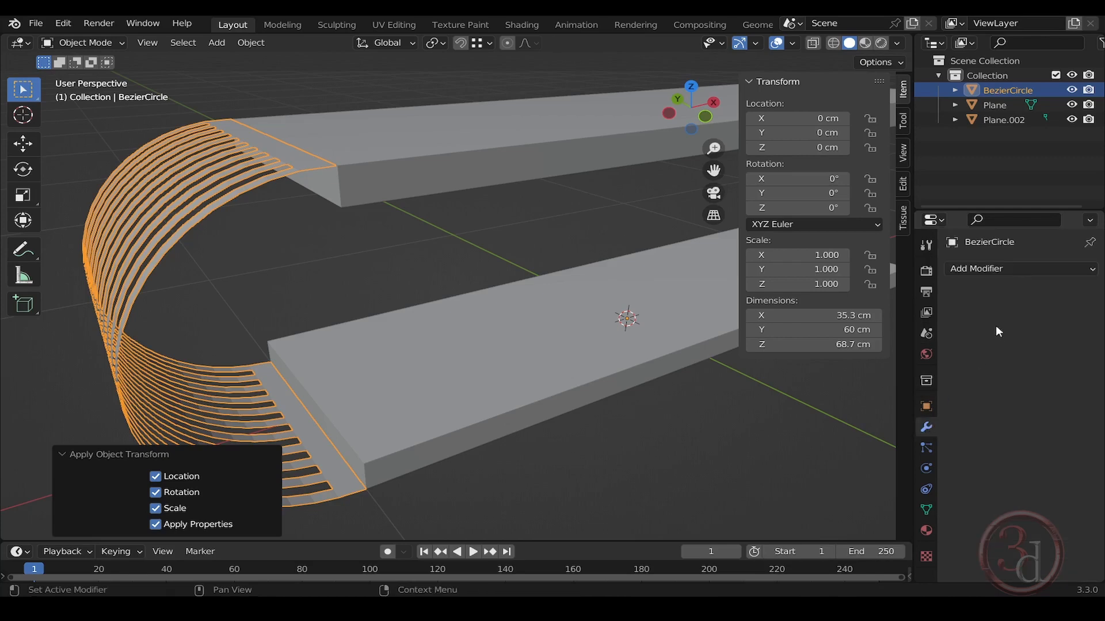
{"action": "left_click", "coordinate": [977, 268]}
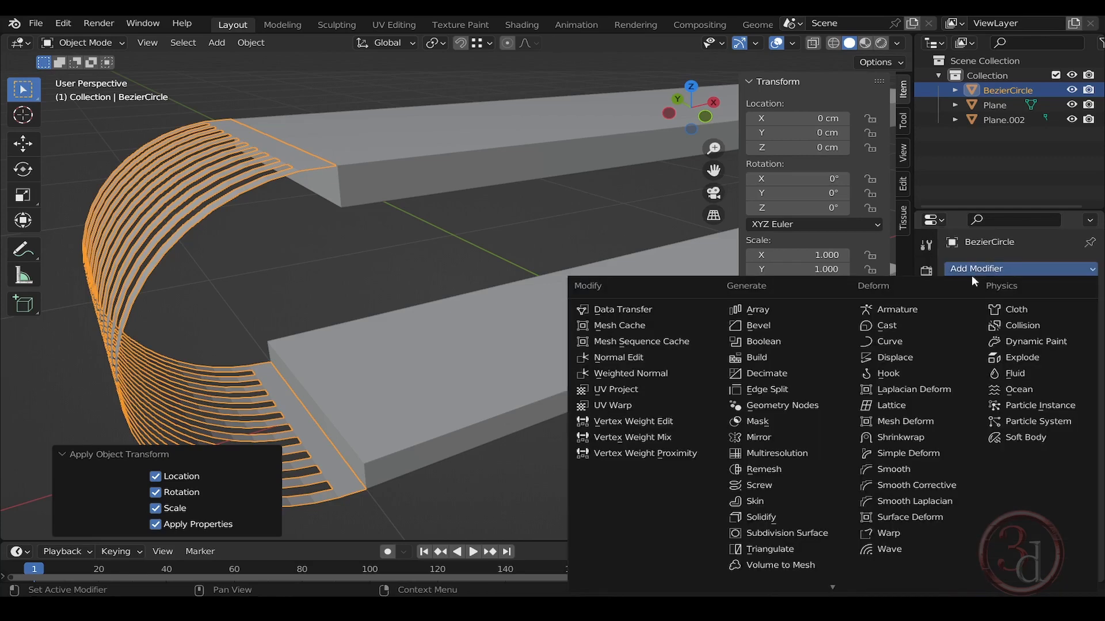
{"action": "left_click", "coordinate": [766, 518]}
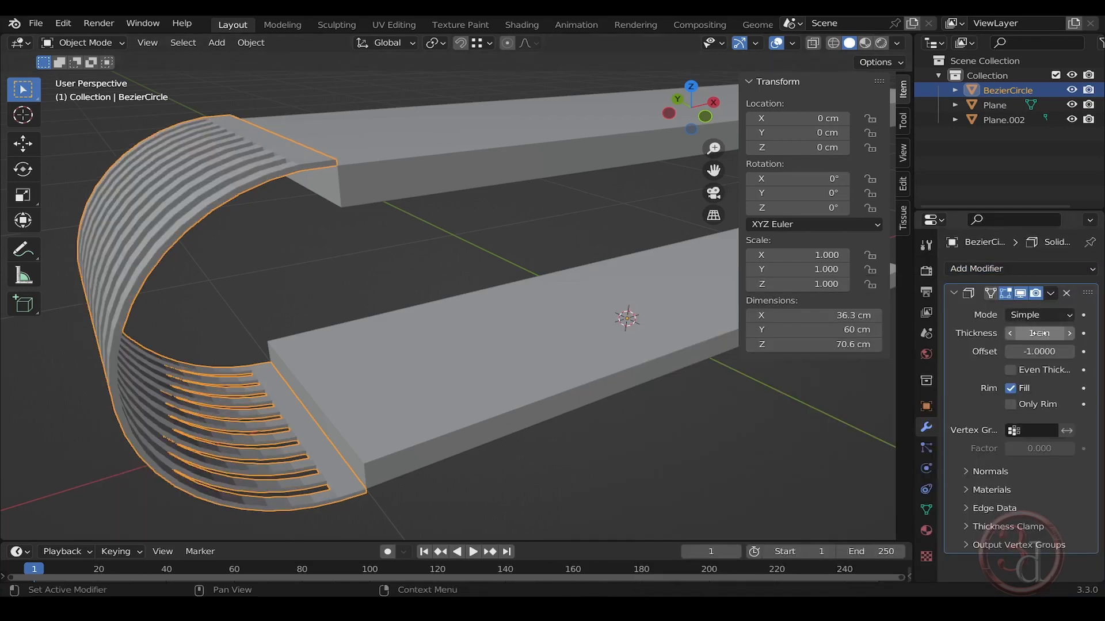
{"action": "left_click_drag", "start_coordinate": [1039, 333], "coordinate": [1007, 333]}
{"action": "middle_click_drag", "start_coordinate": [599, 210], "coordinate": [477, 198]}
{"action": "left_click", "coordinate": [402, 238]}
{"action": "middle_click_drag", "start_coordinate": [362, 220], "coordinate": [479, 257]}
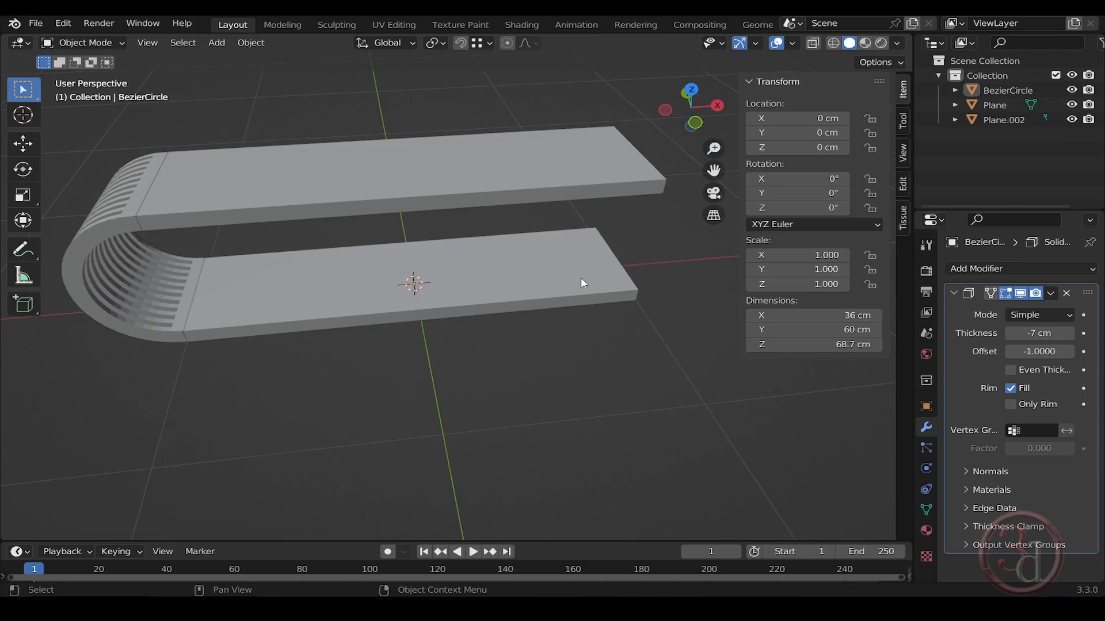
Duplicate the upper slab in place and rotate the copy 90° about the global Y axis
{"action": "middle_click_drag", "start_coordinate": [580, 276], "coordinate": [511, 269]}
{"action": "scroll", "coordinate": [547, 279], "scroll_direction": "up", "scroll_amount": 2}
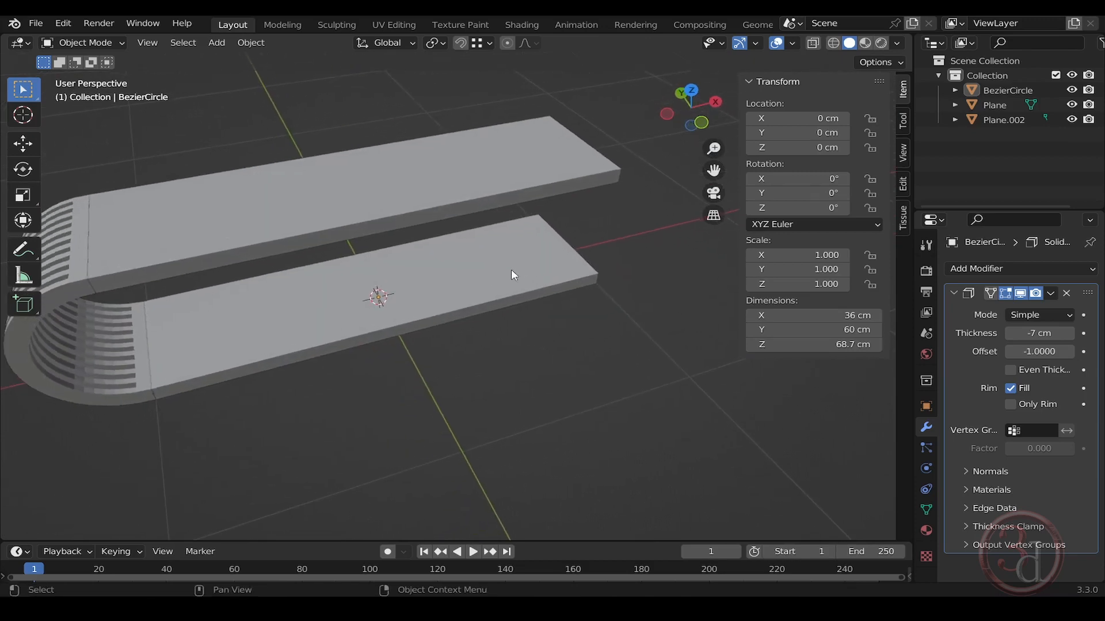
{"action": "left_click", "coordinate": [458, 193]}
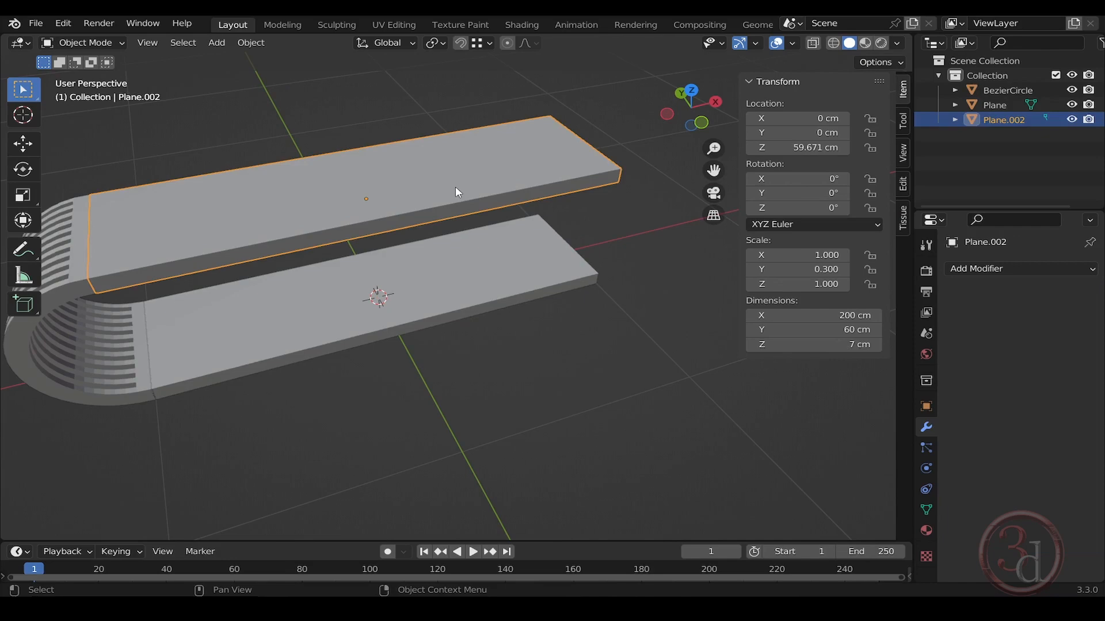
{"action": "key", "text": "shift+d"}
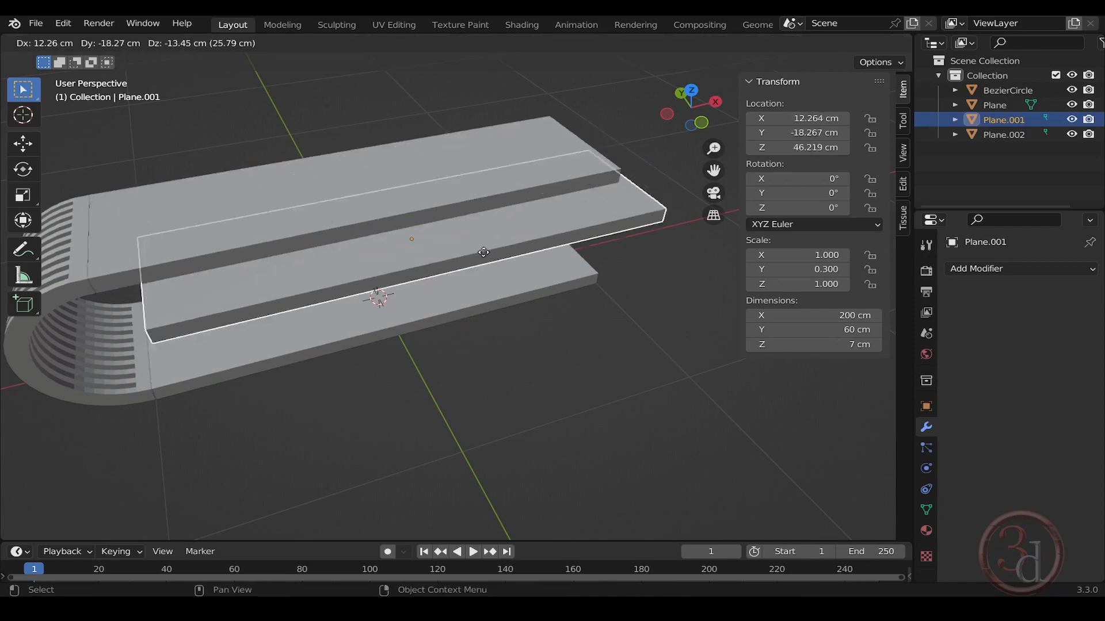
{"action": "key", "text": "Escape"}
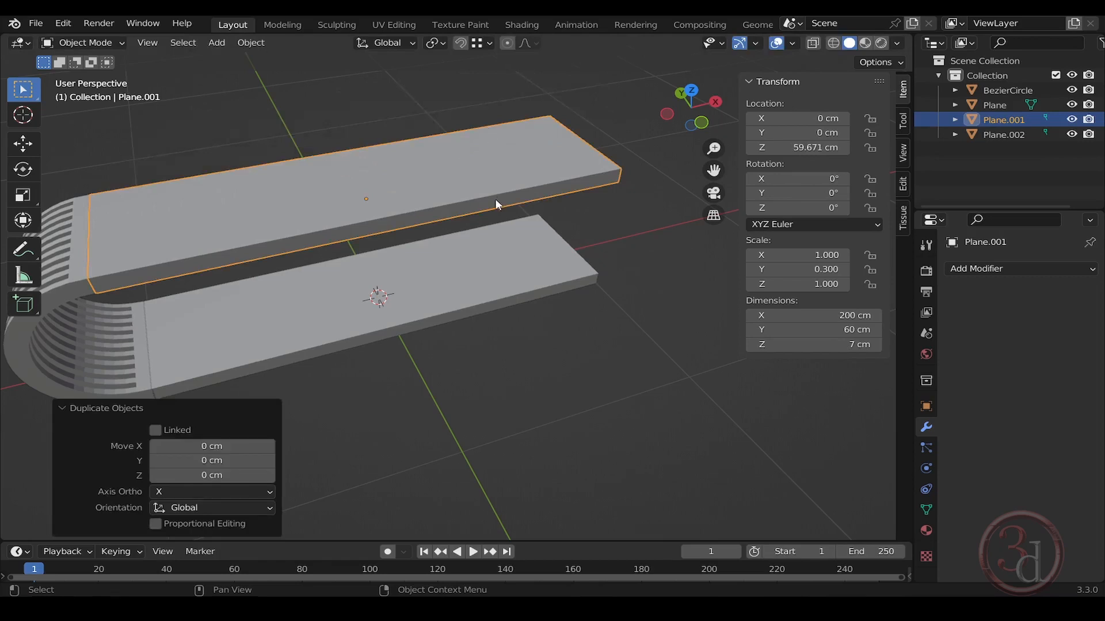
{"action": "middle_click_drag", "start_coordinate": [534, 191], "coordinate": [537, 192]}
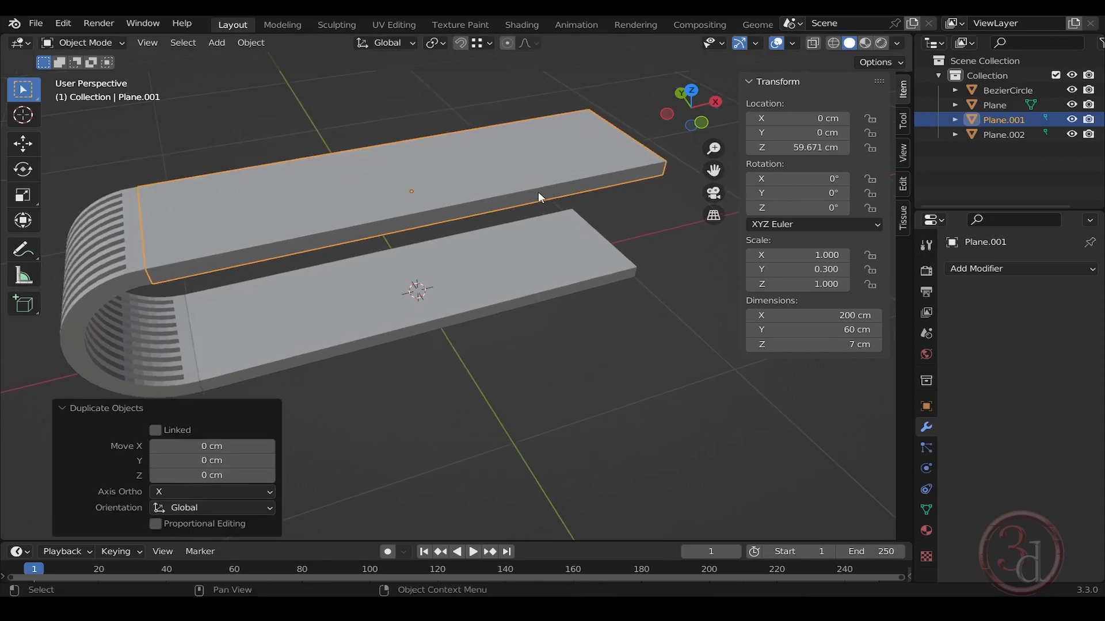
{"action": "key", "text": "r"}
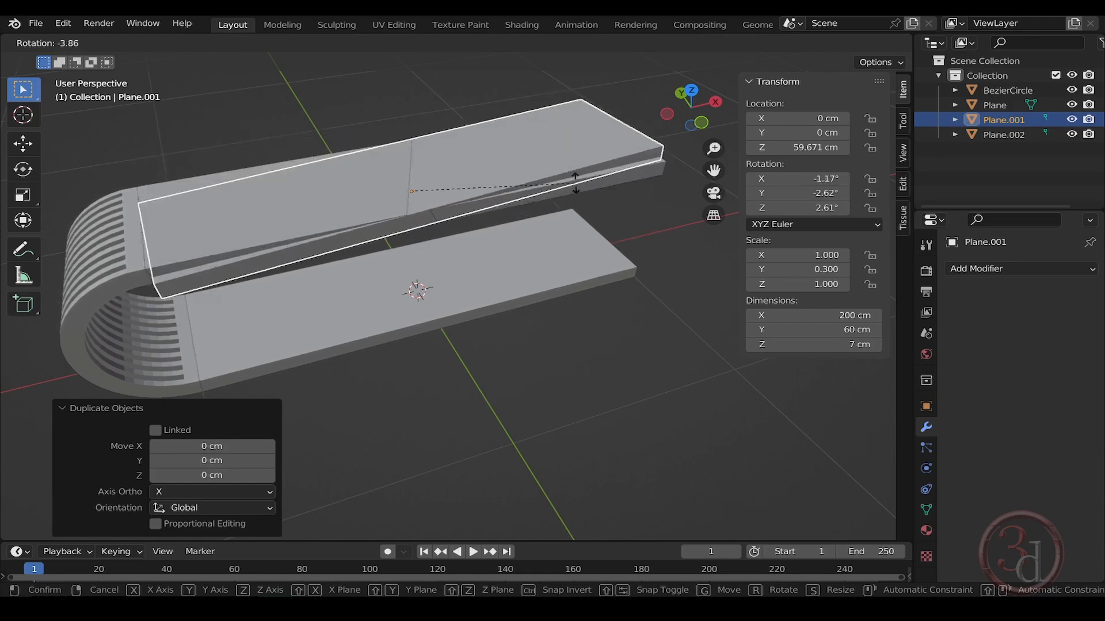
{"action": "key", "text": "y"}
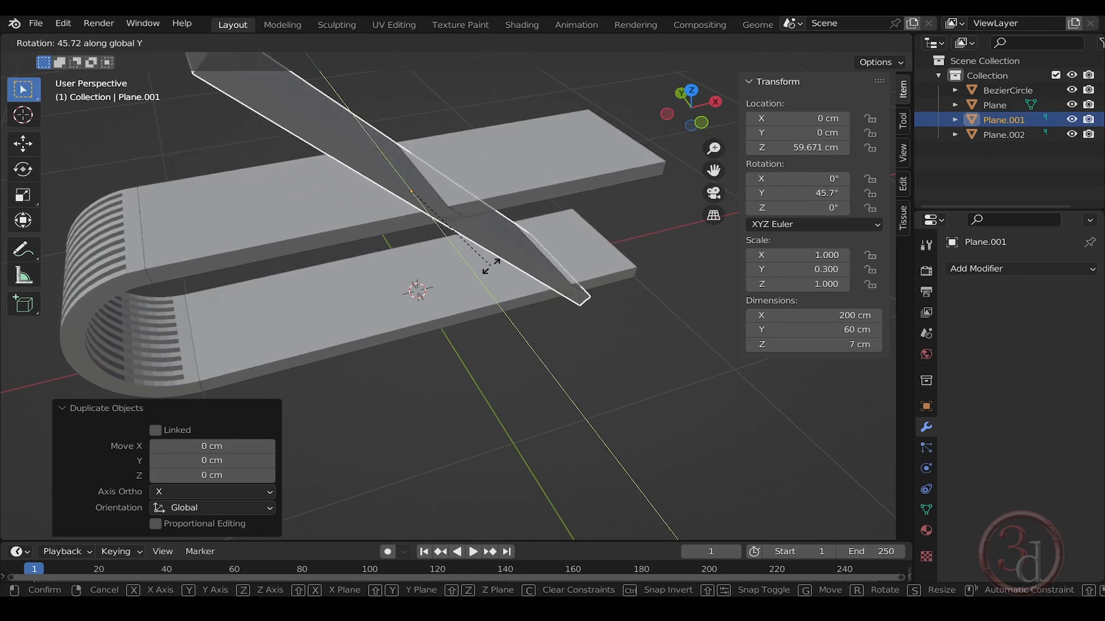
{"action": "type", "text": "90"}
{"action": "key", "text": "Return"}
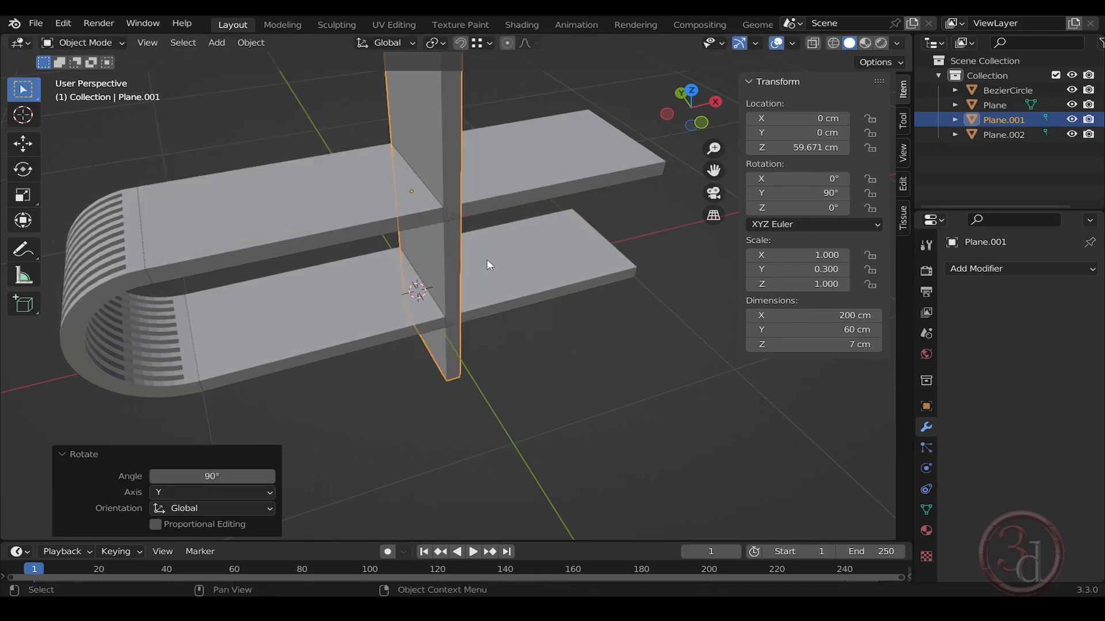
In front view, move the upright slab about 63.3 cm along X towards the open ends of the slabs
{"action": "key", "text": "grave"}
{"action": "left_click", "coordinate": [424, 201]}
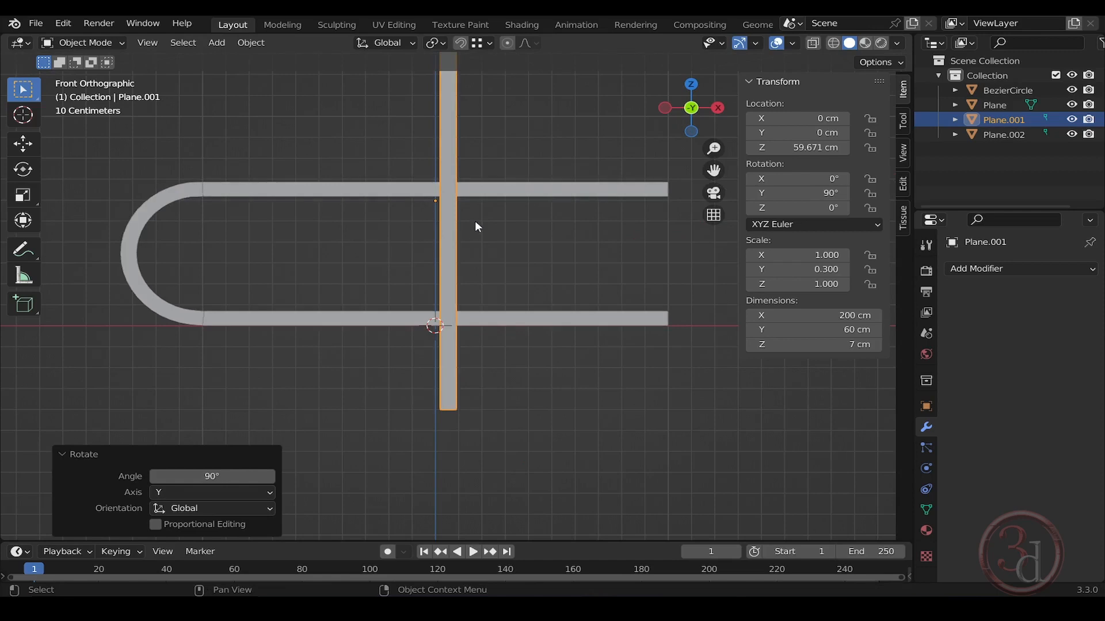
{"action": "middle_click_drag", "start_coordinate": [475, 226], "coordinate": [433, 247], "text": "shift"}
{"action": "key", "text": "g"}
{"action": "key", "text": "x"}
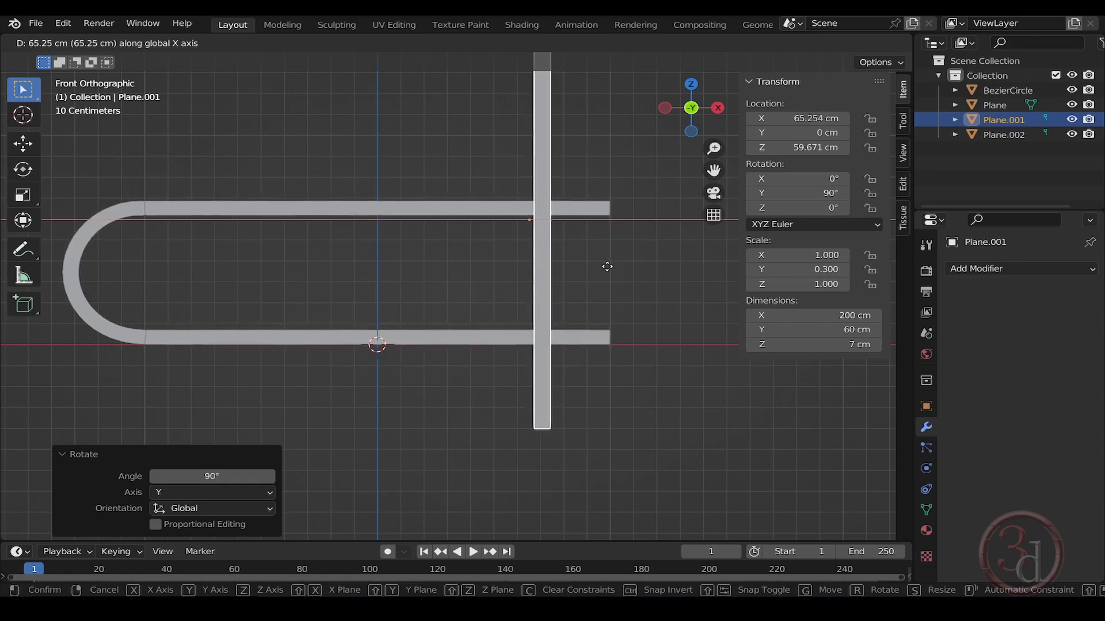
{"action": "left_click", "coordinate": [603, 266]}
{"action": "middle_click_drag", "start_coordinate": [581, 248], "coordinate": [568, 326], "text": "shift"}
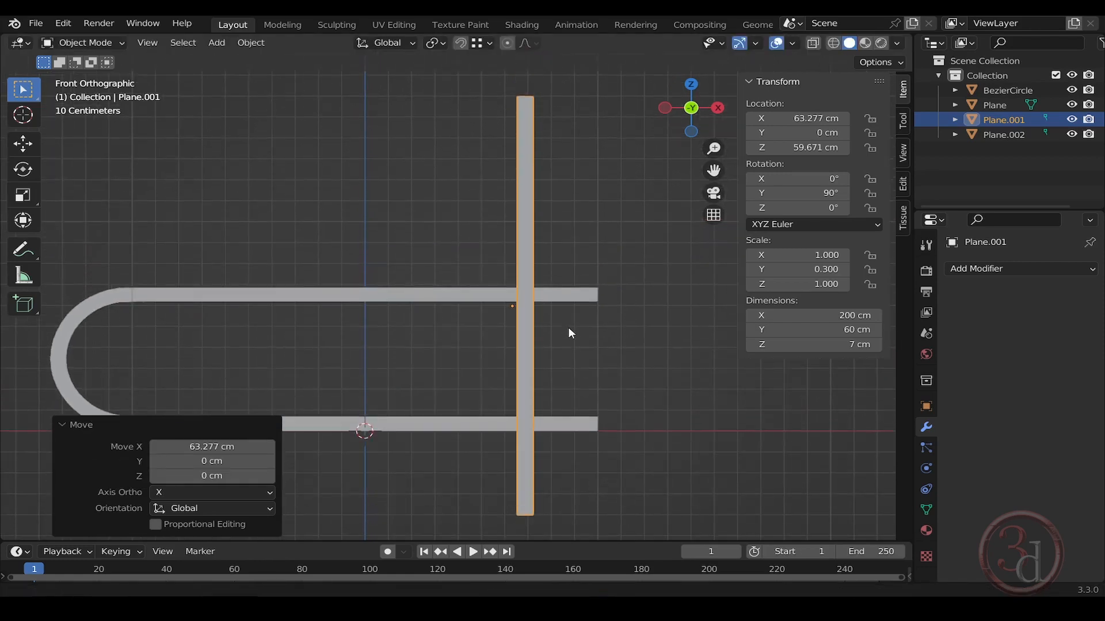
Edit the upright slab in wireframe and lower its top vertices along Z to the underside of the upper slab
{"action": "key", "text": "Tab"}
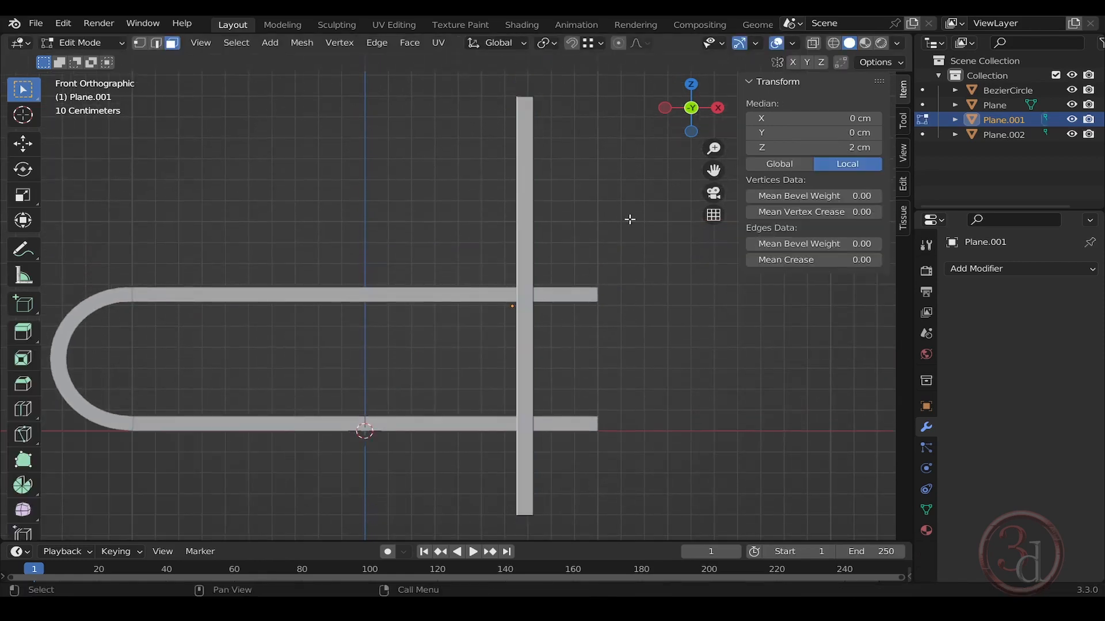
{"action": "key", "text": "shift+z"}
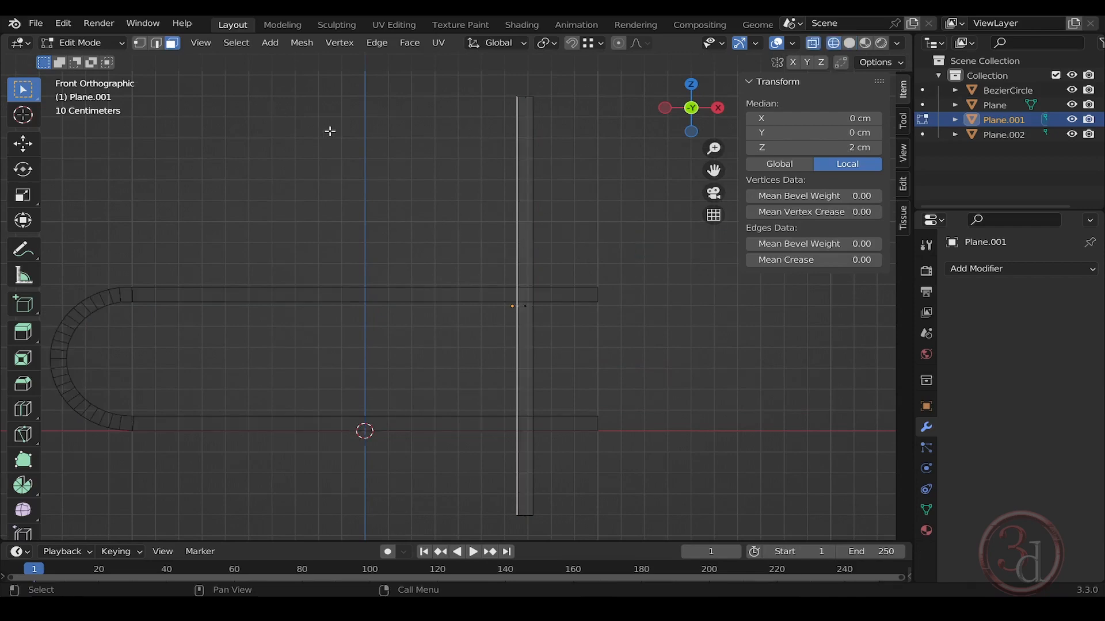
{"action": "left_click", "coordinate": [139, 43]}
{"action": "left_click_drag", "start_coordinate": [460, 172], "coordinate": [568, 69]}
{"action": "key", "text": "g"}
{"action": "key", "text": "z"}
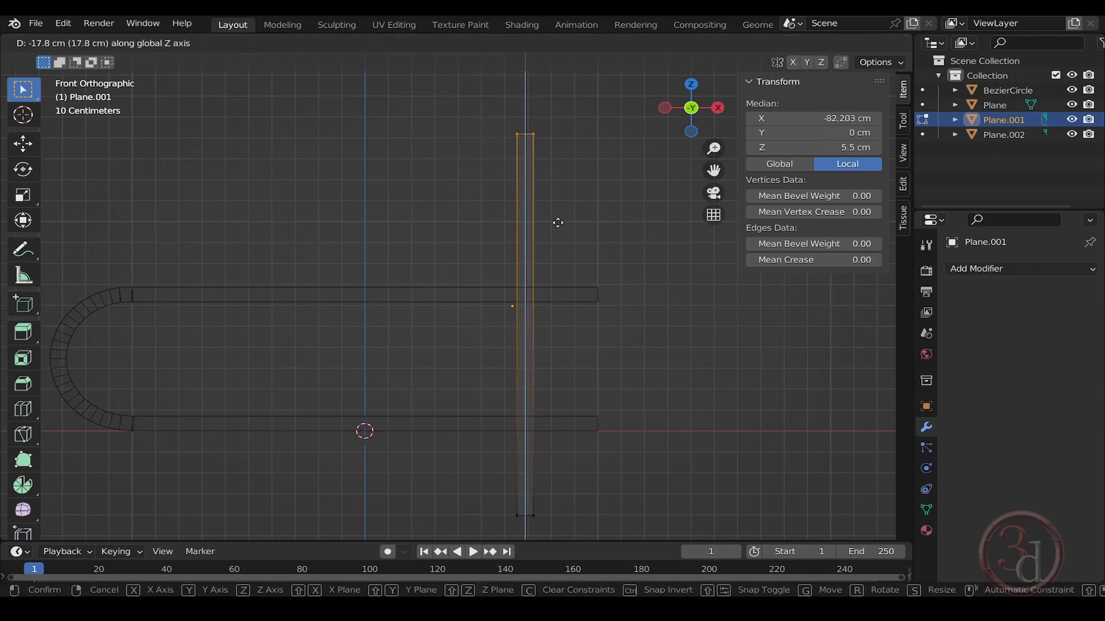
{"action": "left_click", "coordinate": [574, 380]}
Raise the upright's bottom vertices along Z to the top face of the lower slab, making it about 55.4 cm tall
{"action": "middle_click_drag", "start_coordinate": [574, 381], "coordinate": [673, 260], "text": "shift"}
{"action": "left_click_drag", "start_coordinate": [659, 320], "coordinate": [459, 444], "text": "shift"}
{"action": "key", "text": "g"}
{"action": "key", "text": "z"}
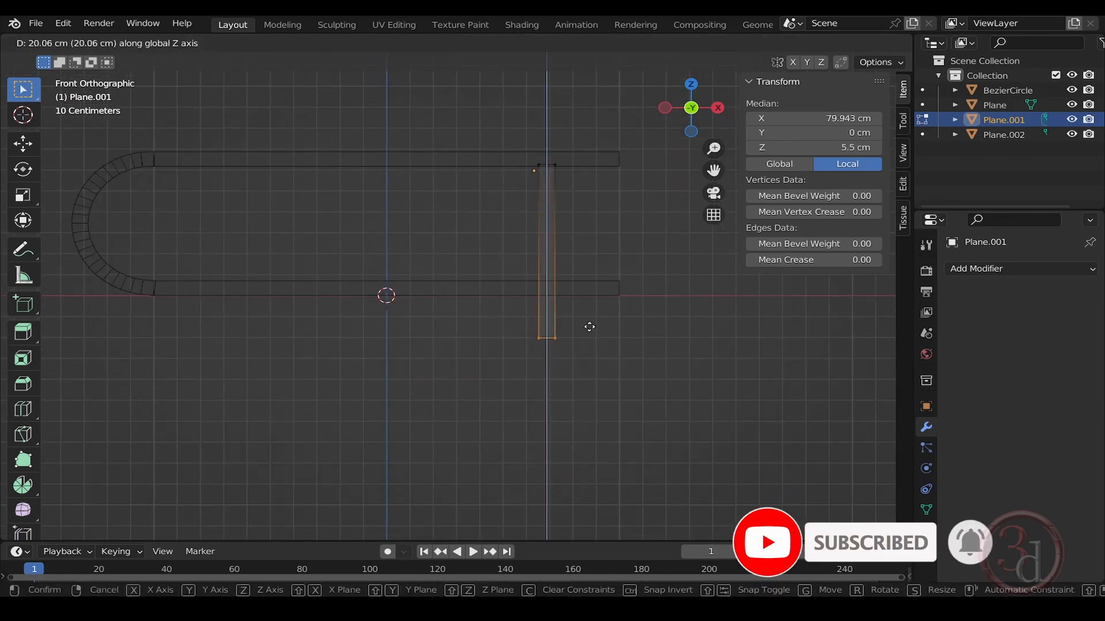
{"action": "left_click", "coordinate": [586, 274]}
{"action": "key", "text": "Tab"}
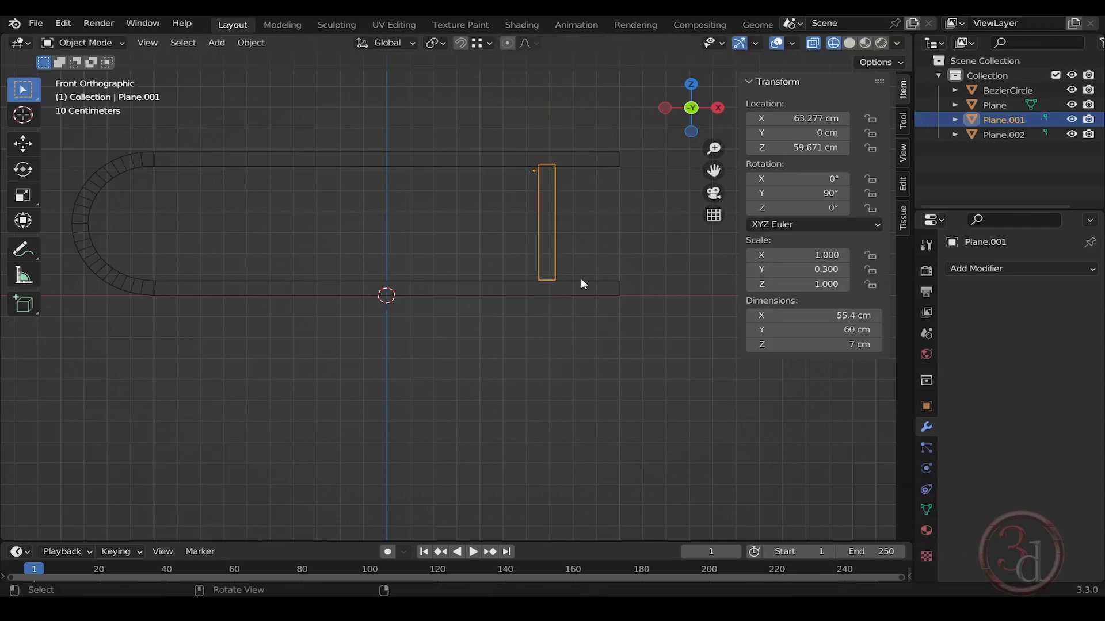
{"action": "middle_click_drag", "start_coordinate": [582, 277], "coordinate": [633, 334]}
{"action": "key", "text": "shift+z"}
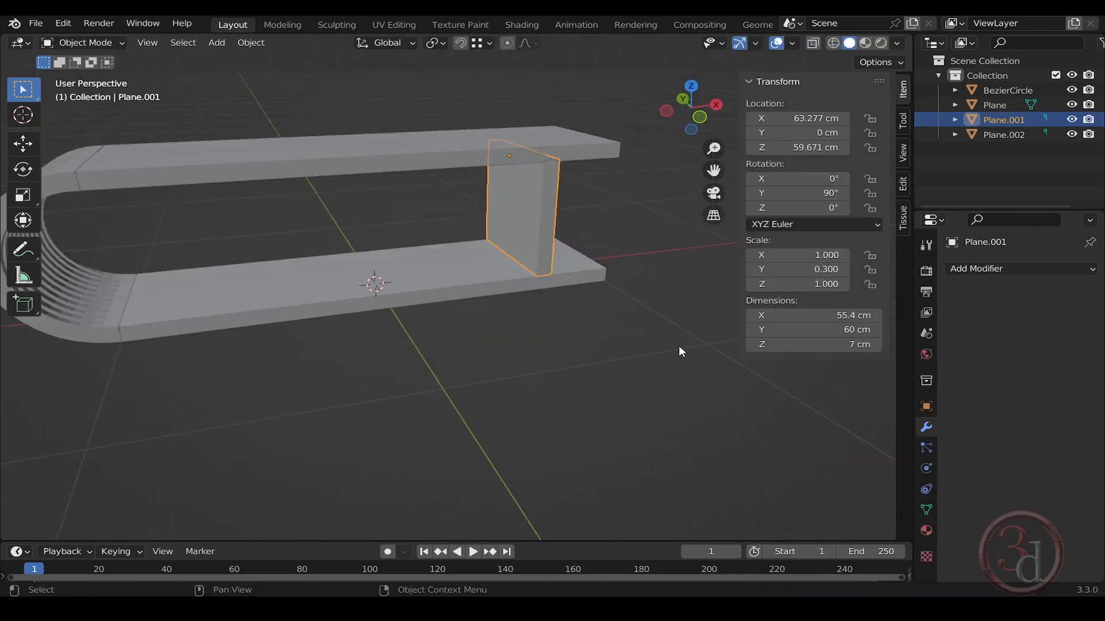
Scale the upright along the global Y axis to a depth of about 51.7 cm, and deselect it
{"action": "left_click", "coordinate": [556, 352]}
{"action": "middle_click_drag", "start_coordinate": [556, 352], "coordinate": [511, 274]}
{"action": "scroll", "coordinate": [505, 218], "scroll_direction": "up", "scroll_amount": 3}
{"action": "left_click", "coordinate": [500, 242]}
{"action": "scroll", "coordinate": [529, 245], "scroll_direction": "up", "scroll_amount": 2}
{"action": "key", "text": "s"}
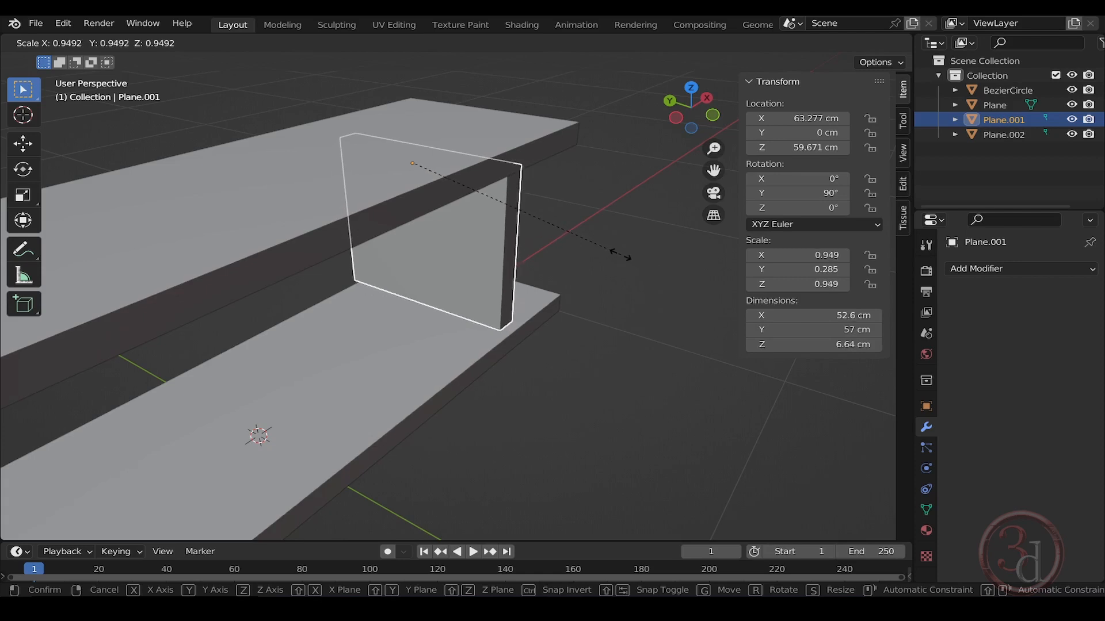
{"action": "key", "text": "y"}
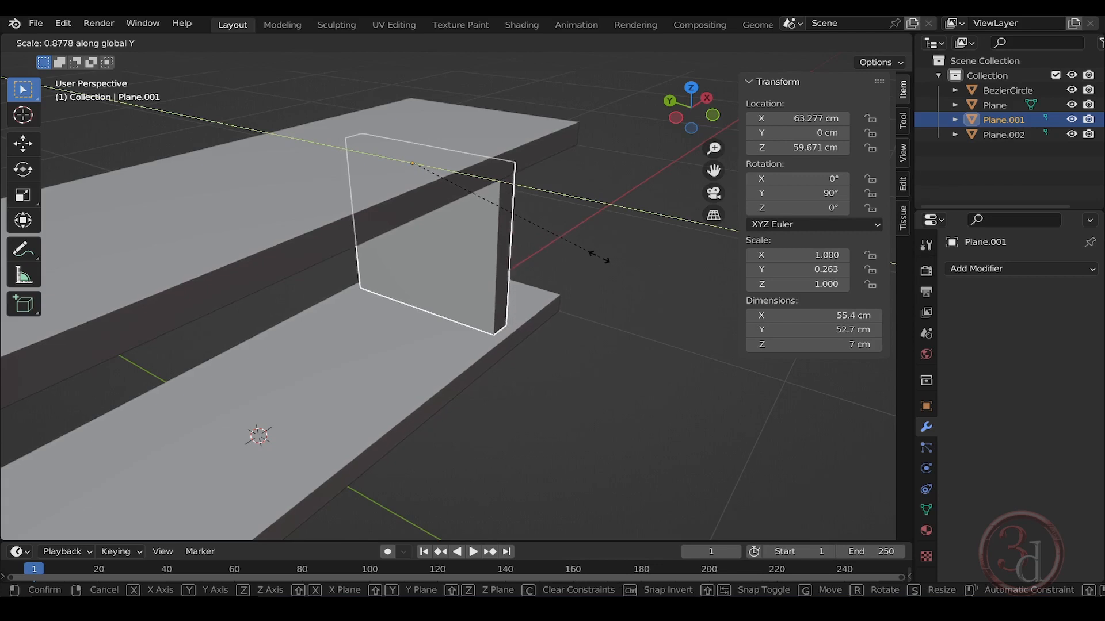
{"action": "left_click", "coordinate": [593, 256]}
{"action": "left_click", "coordinate": [610, 354]}
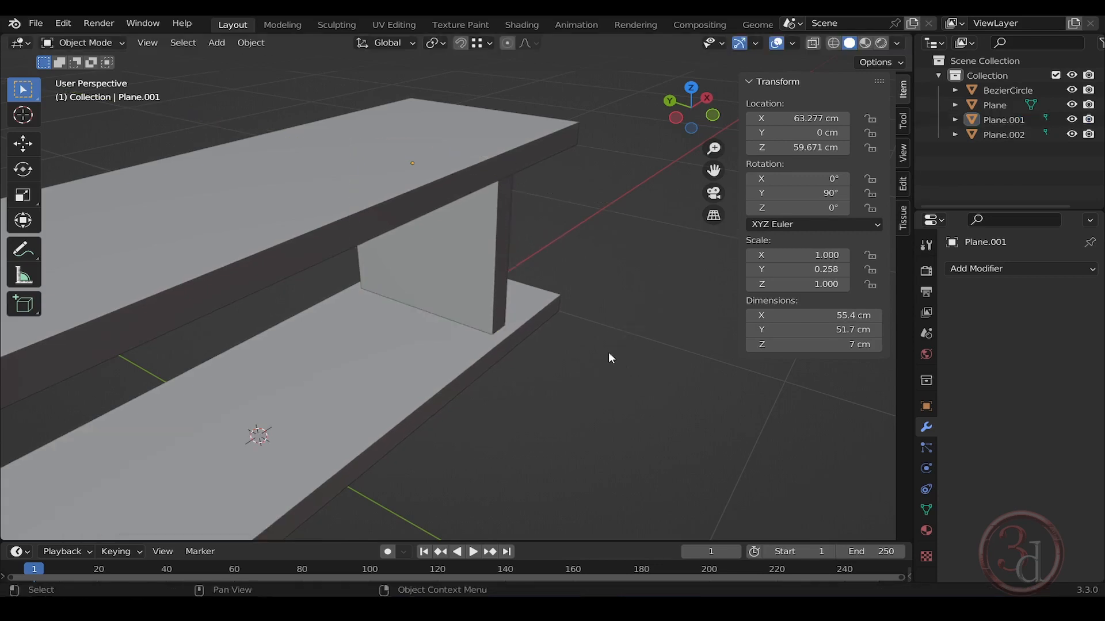
Examine the joints between the slotted curve and the upper and lower slabs for overlaps
{"action": "middle_click_drag", "start_coordinate": [610, 358], "coordinate": [586, 310]}
{"action": "scroll", "coordinate": [586, 305], "scroll_direction": "down", "scroll_amount": 6}
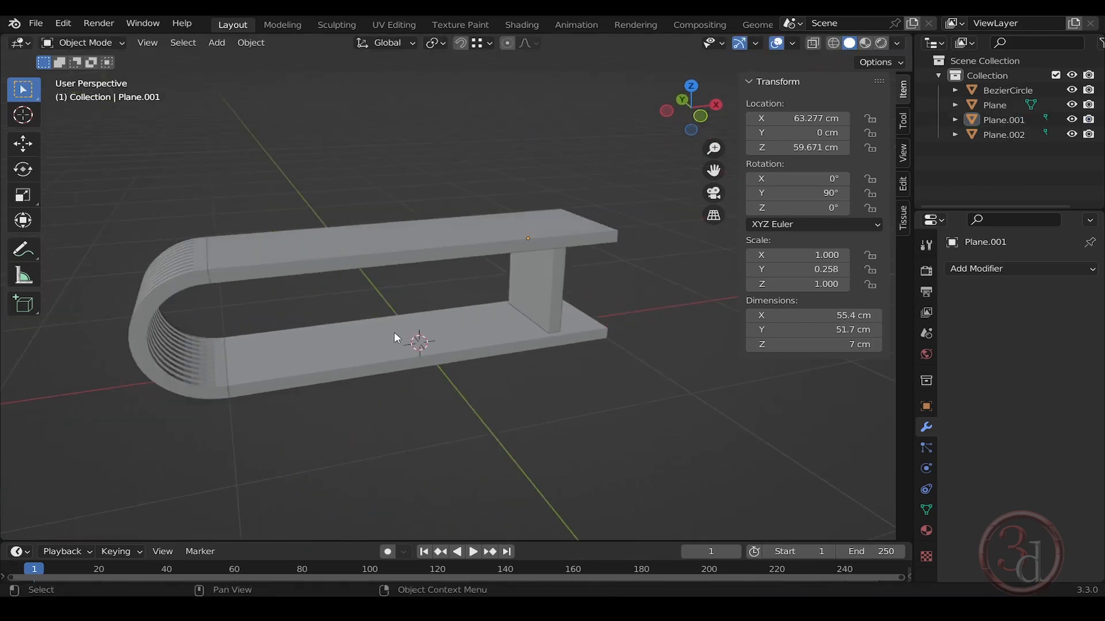
{"action": "middle_click_drag", "start_coordinate": [407, 337], "coordinate": [580, 384]}
{"action": "scroll", "coordinate": [585, 298], "scroll_direction": "up", "scroll_amount": 5}
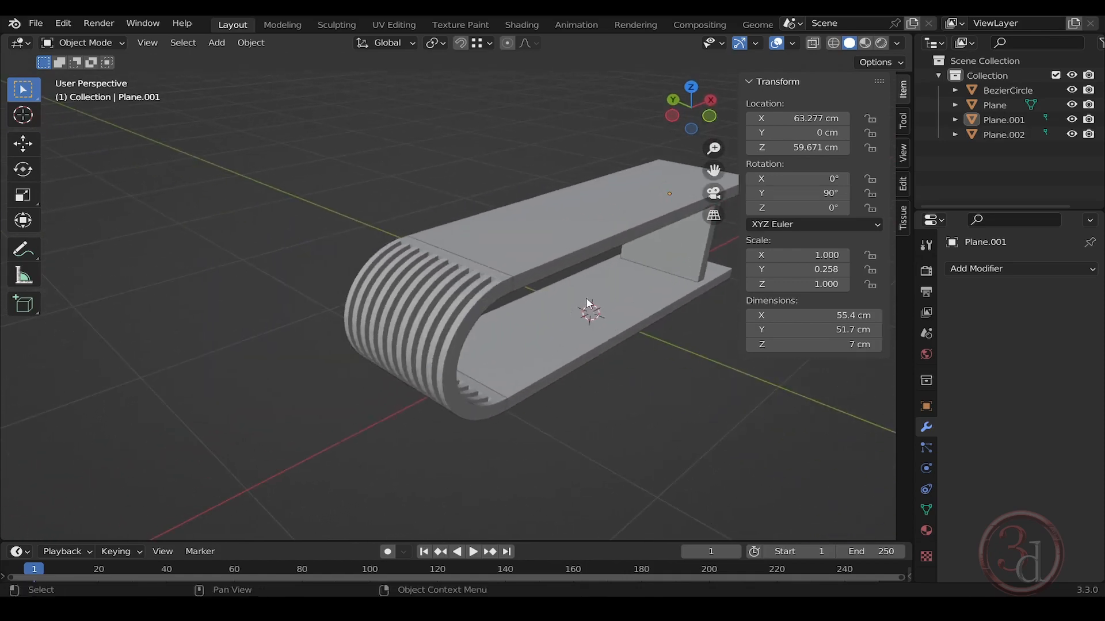
{"action": "middle_click_drag", "start_coordinate": [586, 276], "coordinate": [363, 301]}
{"action": "scroll", "coordinate": [405, 291], "scroll_direction": "up", "scroll_amount": 4}
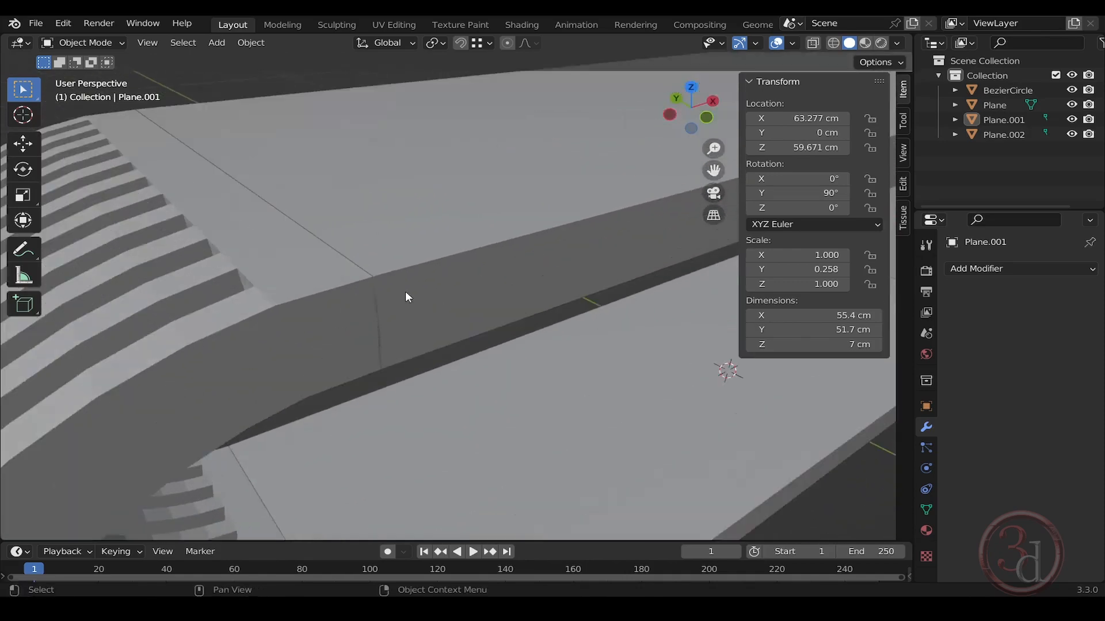
{"action": "scroll", "coordinate": [395, 374], "scroll_direction": "down", "scroll_amount": 6}
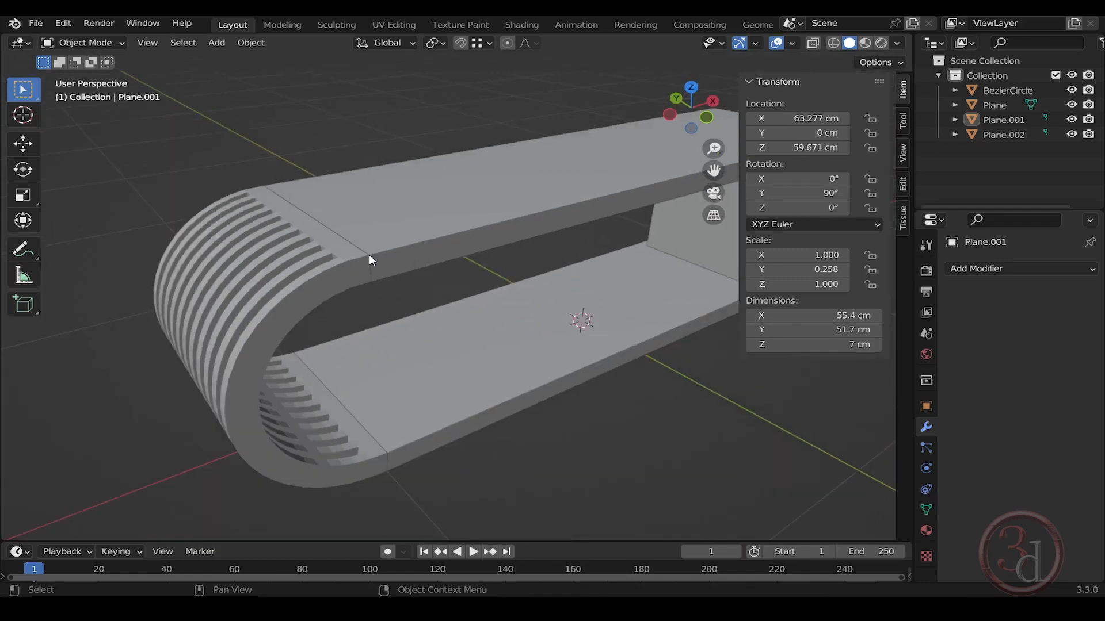
{"action": "middle_click_drag", "start_coordinate": [370, 259], "coordinate": [402, 301]}
{"action": "scroll", "coordinate": [390, 364], "scroll_direction": "up", "scroll_amount": 5}
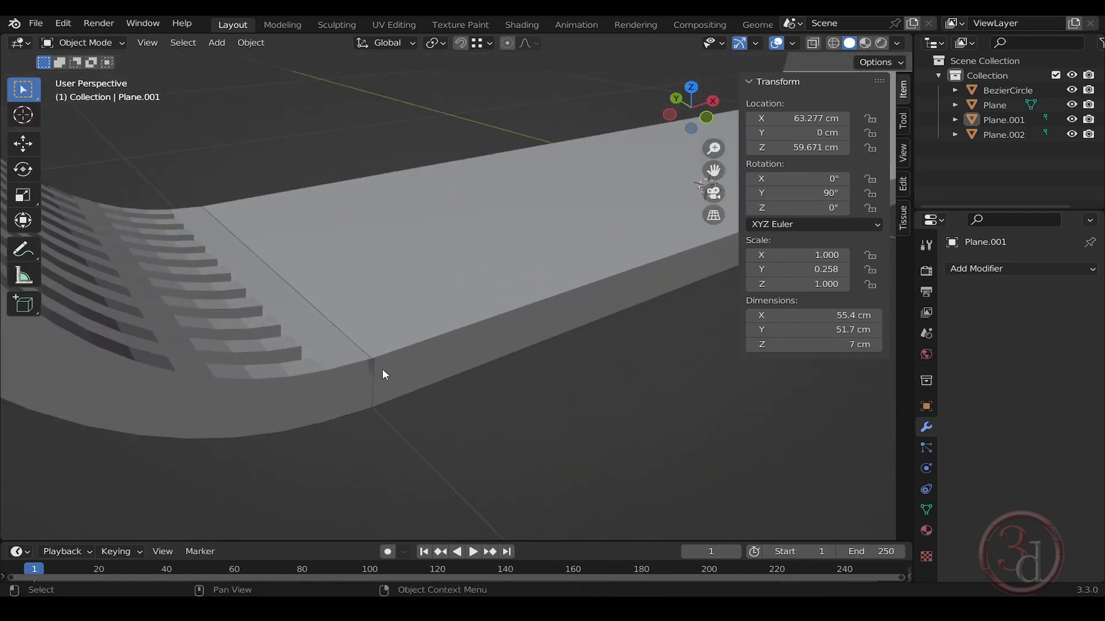
{"action": "scroll", "coordinate": [351, 376], "scroll_direction": "up", "scroll_amount": 3}
{"action": "scroll", "coordinate": [350, 377], "scroll_direction": "down", "scroll_amount": 2}
{"action": "left_click", "coordinate": [351, 378]}
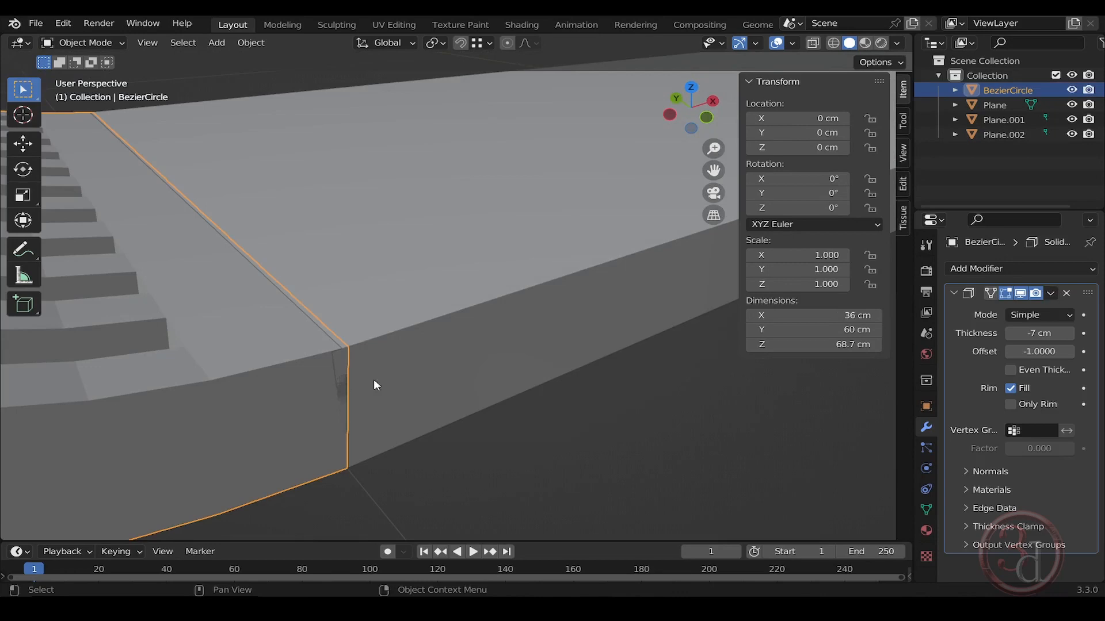
{"action": "left_click", "coordinate": [401, 371]}
{"action": "middle_click_drag", "start_coordinate": [388, 368], "coordinate": [443, 352]}
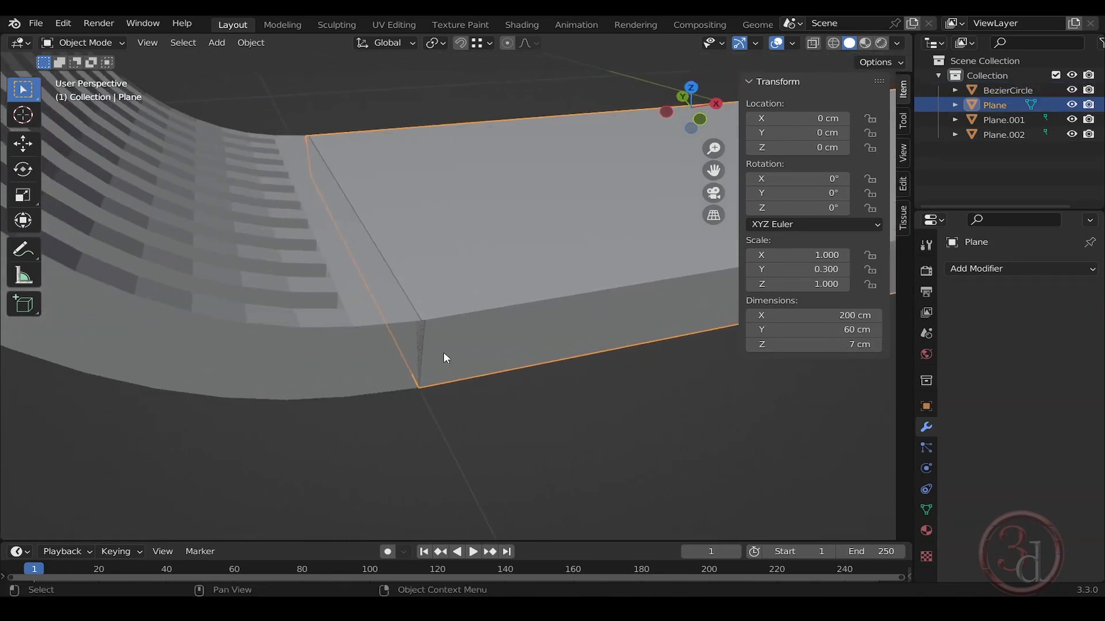
Convert the slotted curve with its Solidify modifier to real geometry using Visual Geometry to Mesh
{"action": "left_click", "coordinate": [387, 342]}
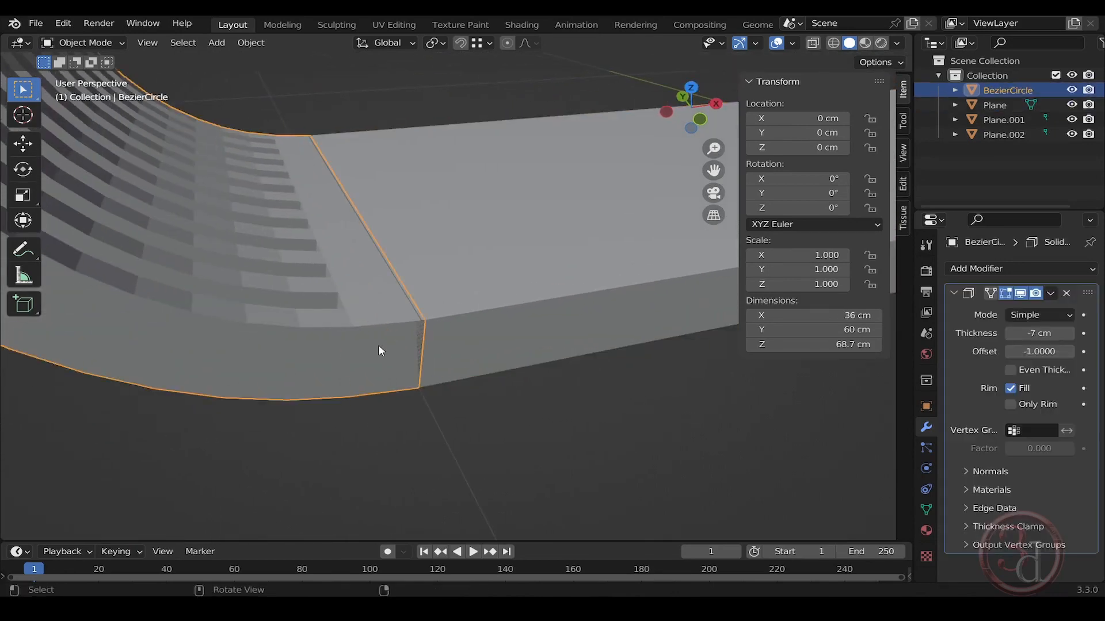
{"action": "middle_click_drag", "start_coordinate": [378, 344], "coordinate": [516, 273]}
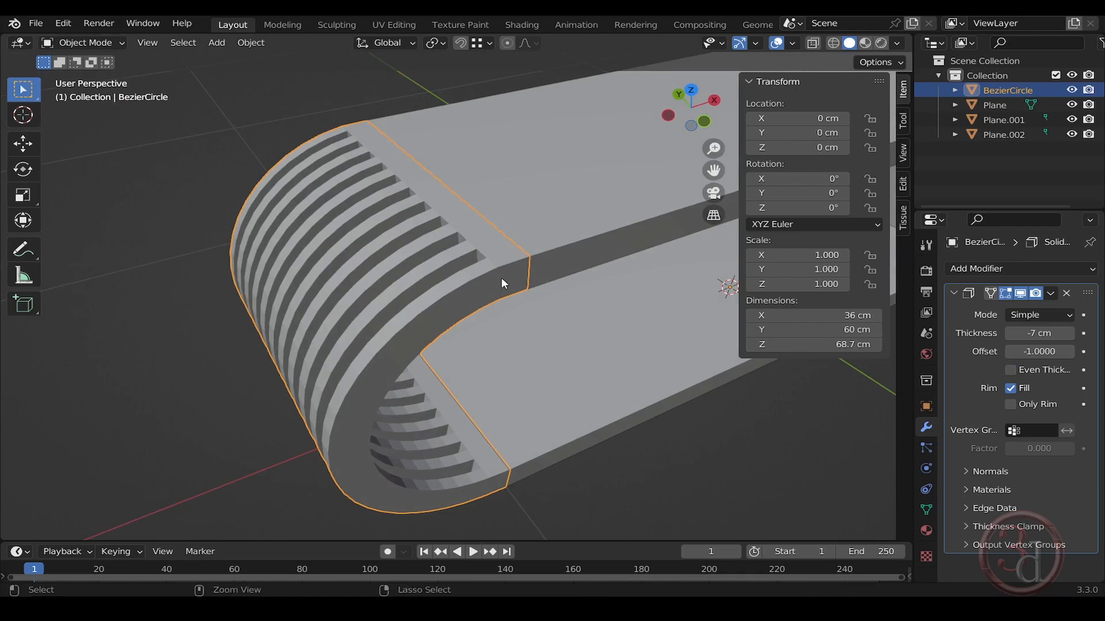
{"action": "key", "text": "ctrl+a"}
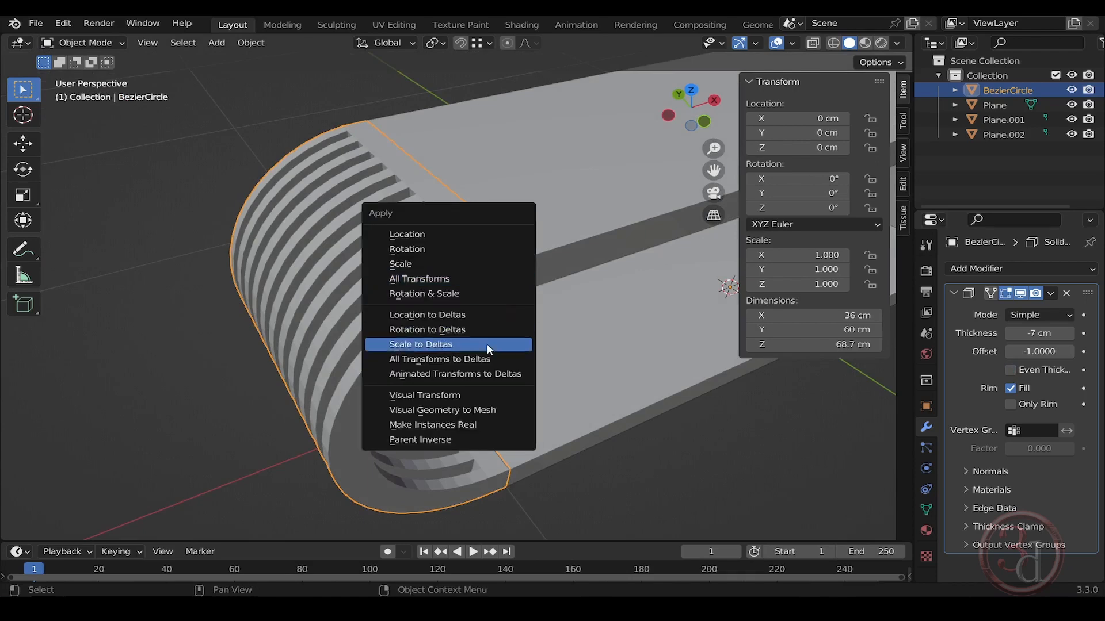
{"action": "left_click", "coordinate": [438, 412]}
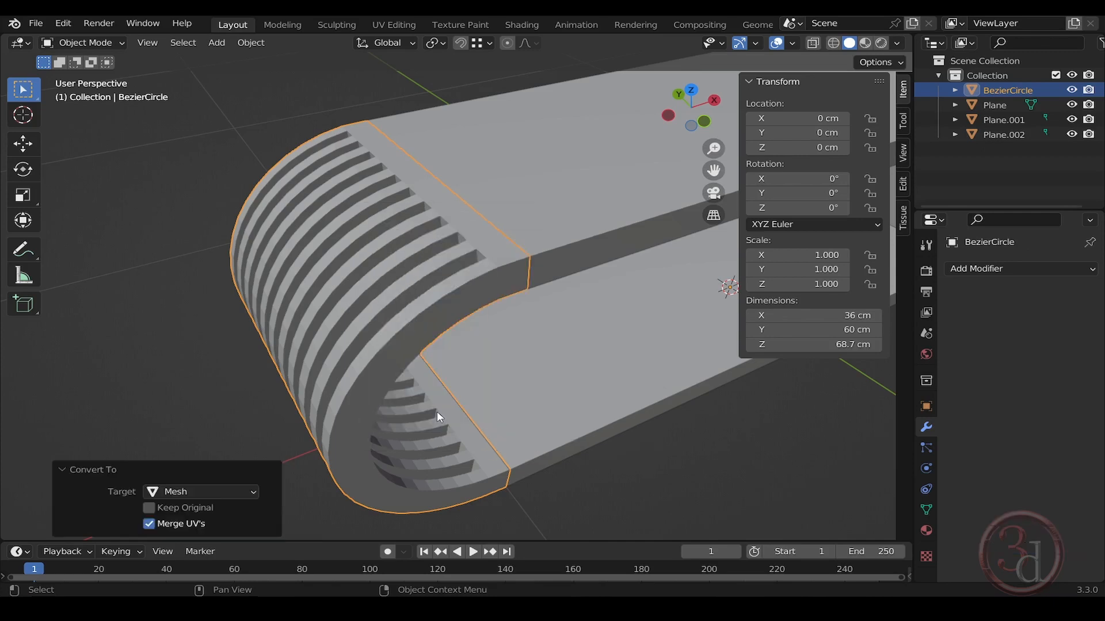
In front view, move the inner vertices at the curve's lower end along X until that end is vertical and flush with the slab
{"action": "left_click", "coordinate": [472, 316]}
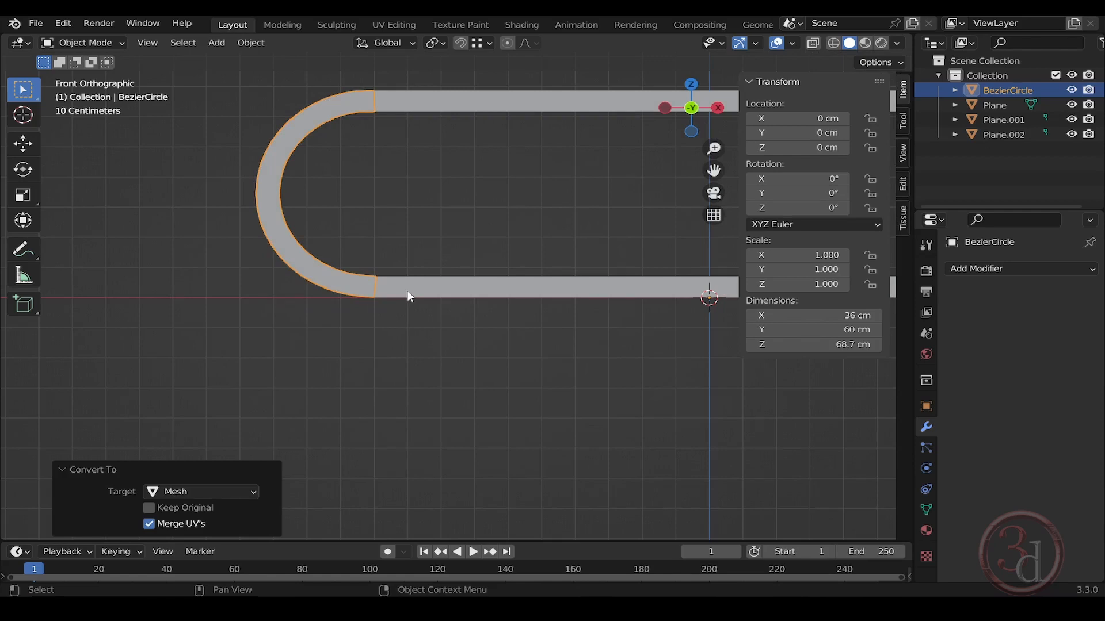
{"action": "key", "text": "Tab"}
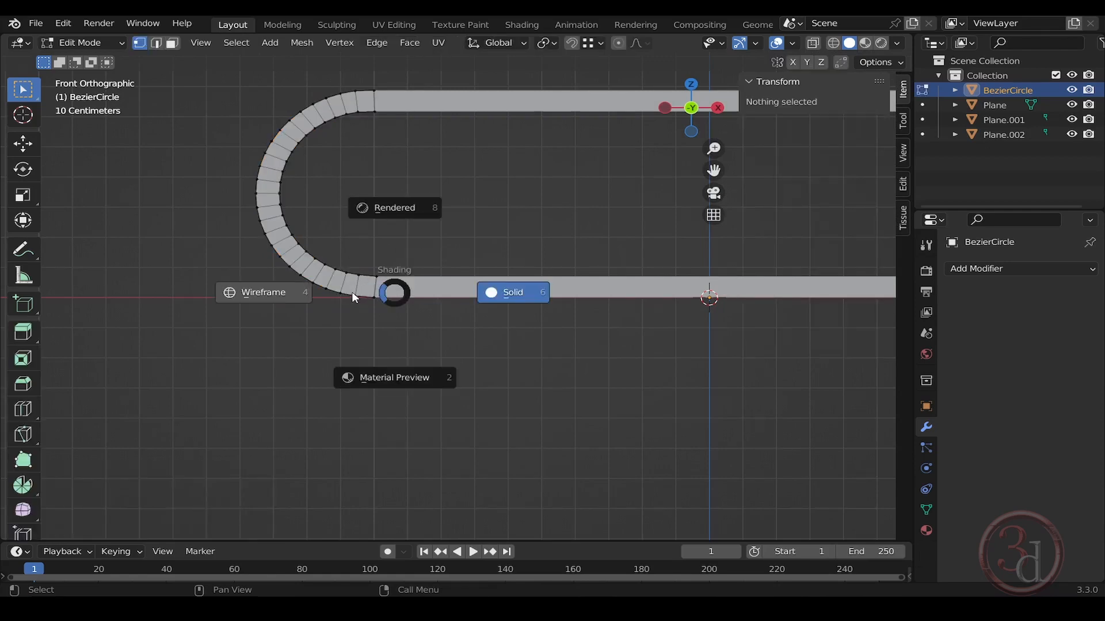
{"action": "left_click", "coordinate": [353, 293]}
{"action": "left_click_drag", "start_coordinate": [373, 249], "coordinate": [402, 290]}
{"action": "key", "text": "grave"}
{"action": "left_click", "coordinate": [513, 363]}
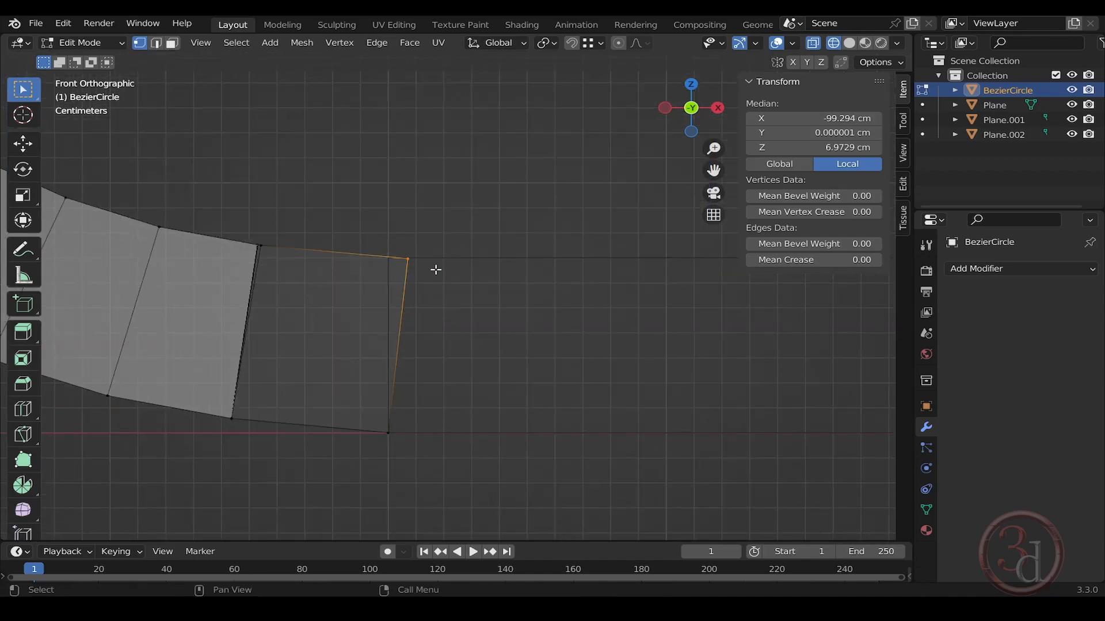
{"action": "key", "text": "g"}
{"action": "key", "text": "x"}
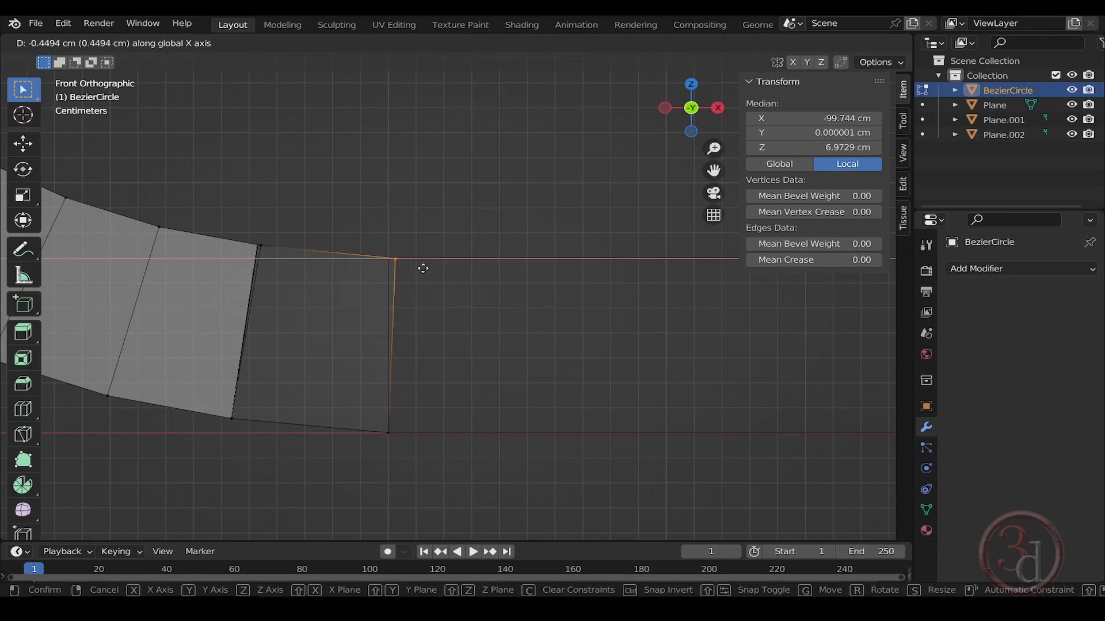
{"action": "left_click", "coordinate": [432, 274]}
{"action": "left_click_drag", "start_coordinate": [436, 235], "coordinate": [465, 263]}
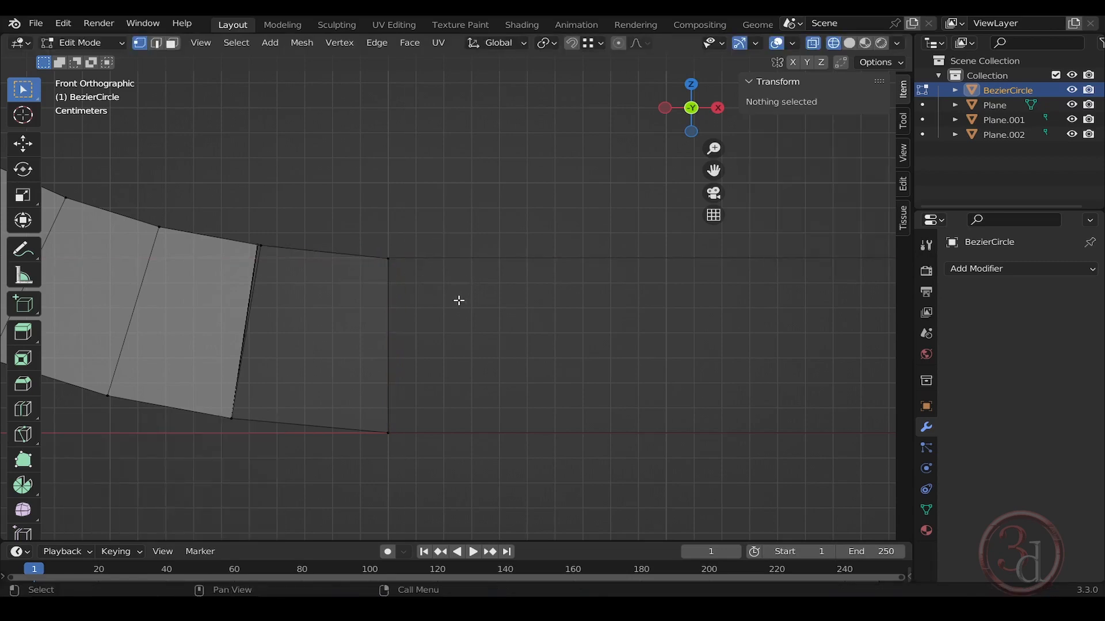
{"action": "middle_click_drag", "start_coordinate": [459, 301], "coordinate": [477, 311]}
{"action": "scroll", "coordinate": [477, 311], "scroll_direction": "down", "scroll_amount": 5}
{"action": "key", "text": "shift+z"}
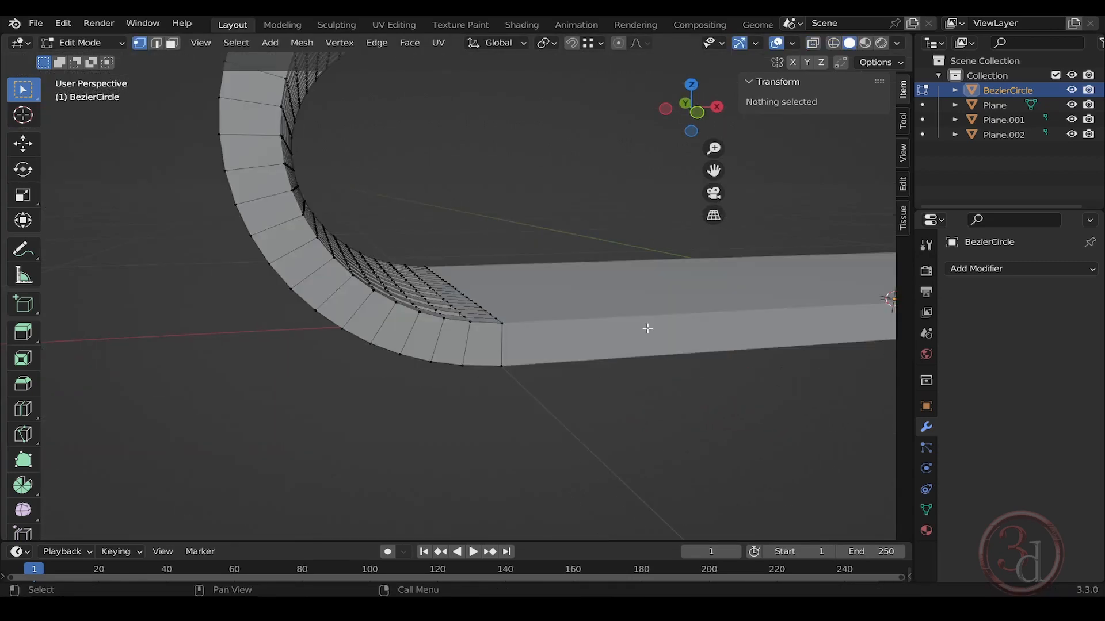
{"action": "scroll", "coordinate": [535, 331], "scroll_direction": "up", "scroll_amount": 3}
{"action": "mouse_move", "coordinate": [552, 231]}
{"action": "middle_mouse_down"}
{"action": "mouse_move", "coordinate": [533, 182]}
{"action": "mouse_move", "coordinate": [540, 224]}
{"action": "middle_mouse_up"}
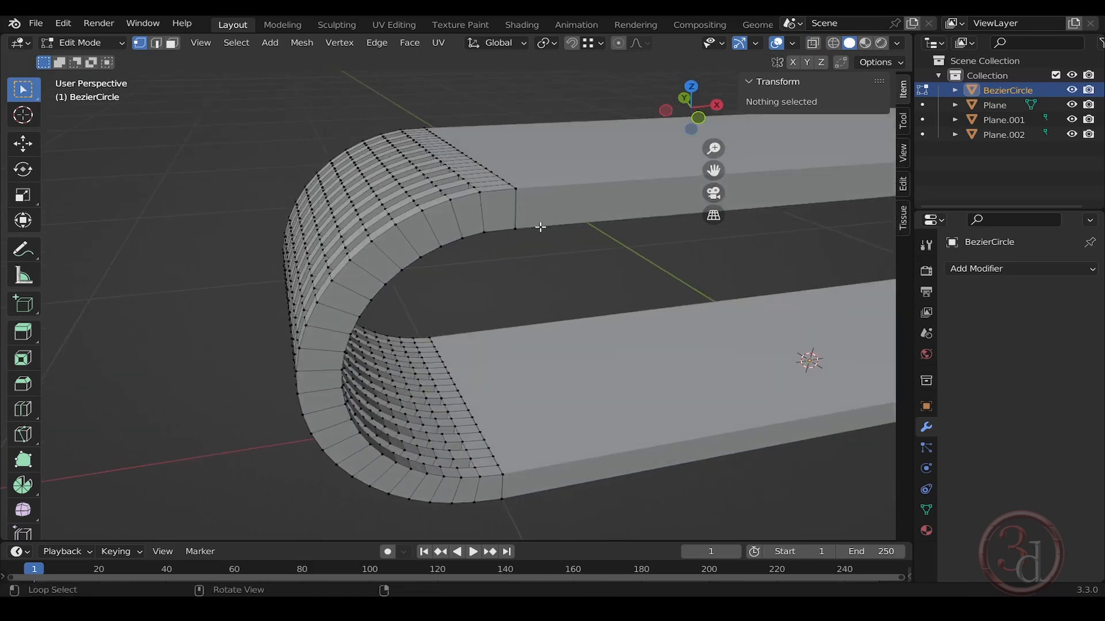
{"action": "key", "text": "Tab"}
Duplicate the upper slab in place
{"action": "middle_click_drag", "start_coordinate": [547, 269], "coordinate": [440, 278]}
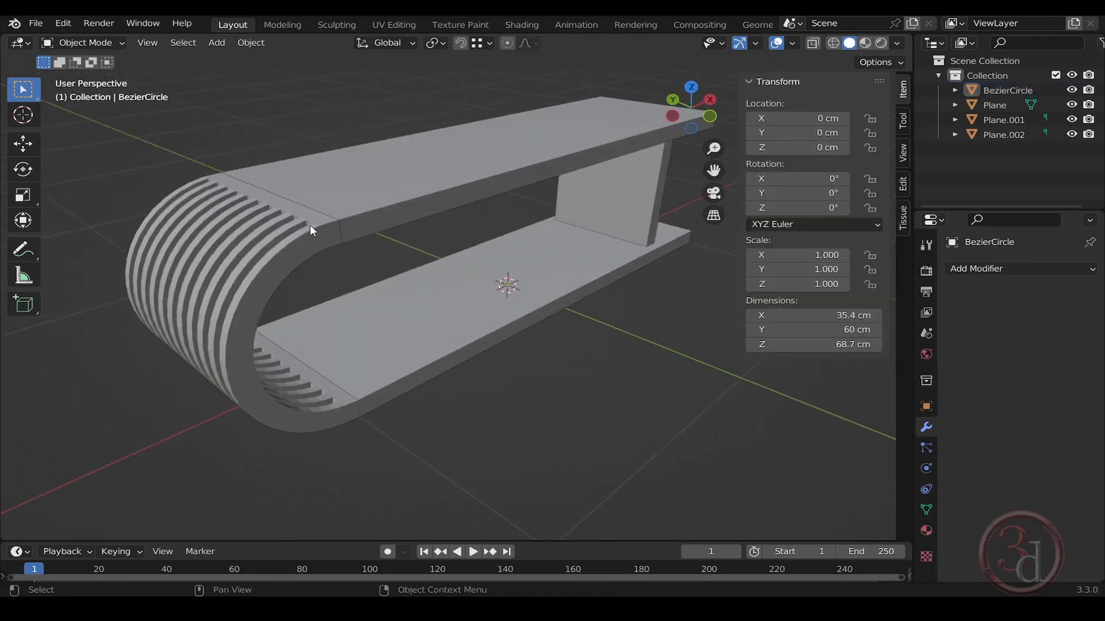
{"action": "scroll", "coordinate": [353, 230], "scroll_direction": "up", "scroll_amount": 3}
{"action": "left_click", "coordinate": [358, 236]}
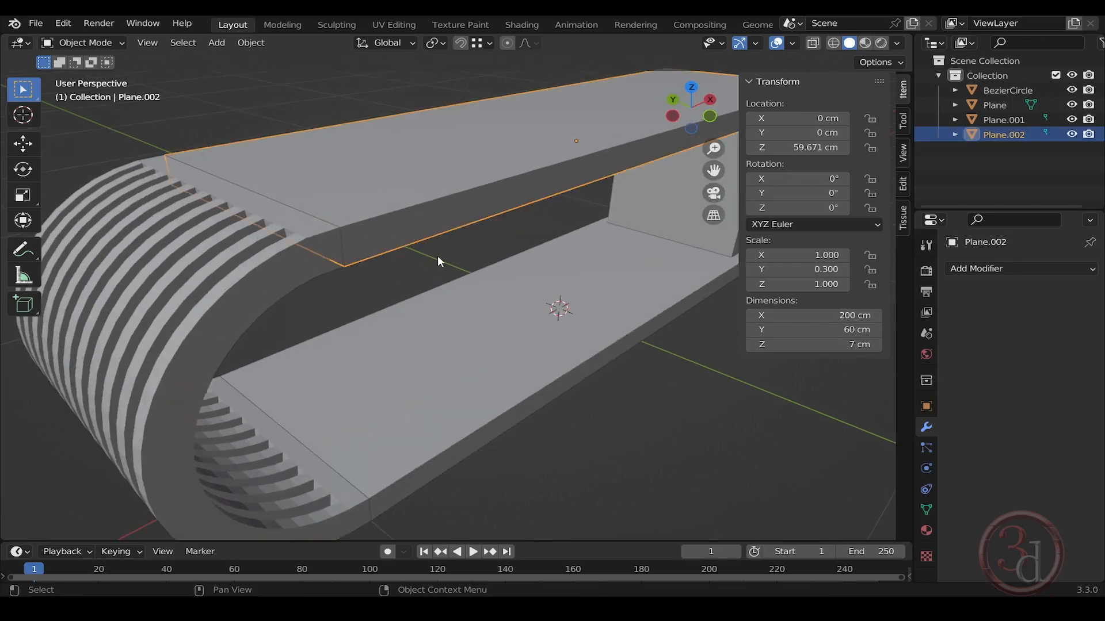
{"action": "middle_click_drag", "start_coordinate": [437, 256], "coordinate": [280, 264]}
{"action": "scroll", "coordinate": [286, 265], "scroll_direction": "down", "scroll_amount": 3}
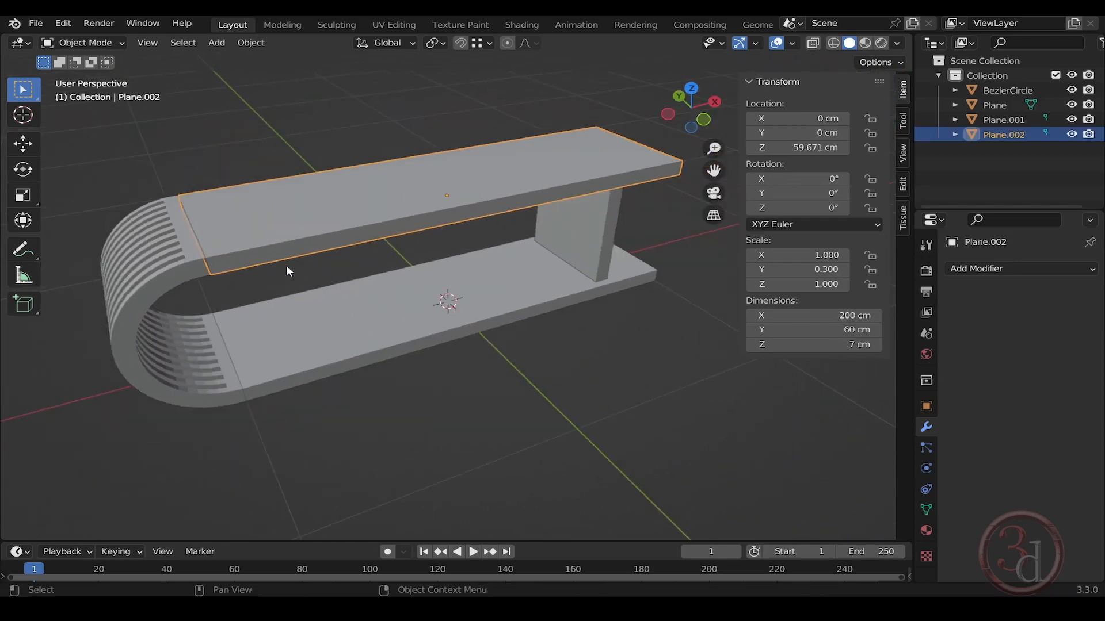
{"action": "scroll", "coordinate": [350, 227], "scroll_direction": "up", "scroll_amount": 1}
{"action": "key", "text": "shift+d"}
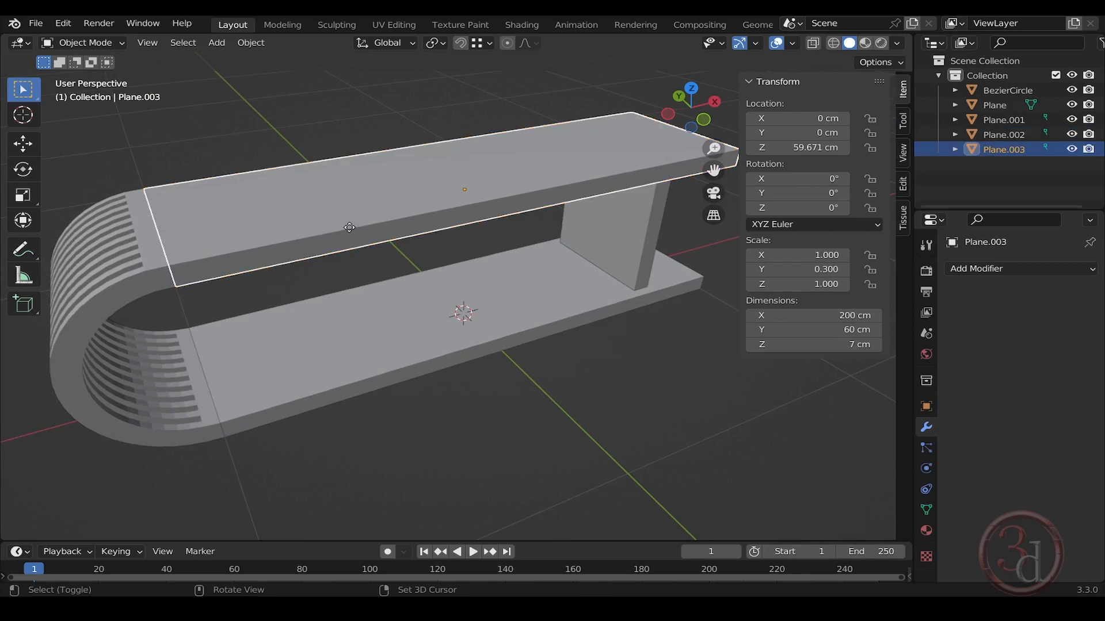
{"action": "right_click", "coordinate": [398, 220]}
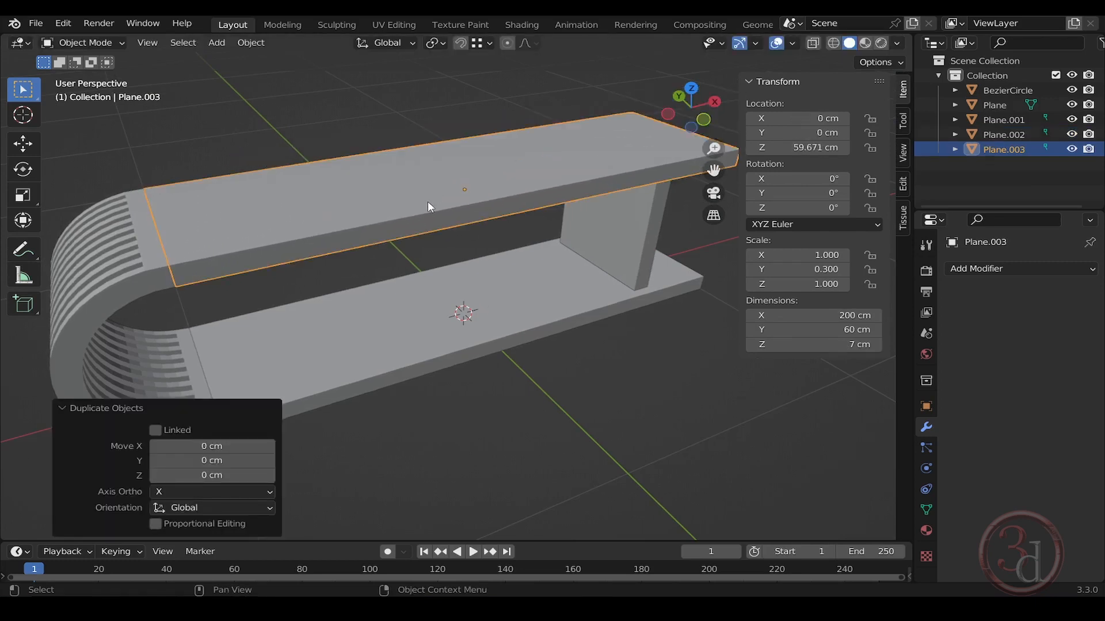
In front view, move the duplicated slab about -102.3 cm along X so it extends past the curved end
{"action": "key", "text": "grave"}
{"action": "left_click", "coordinate": [389, 163]}
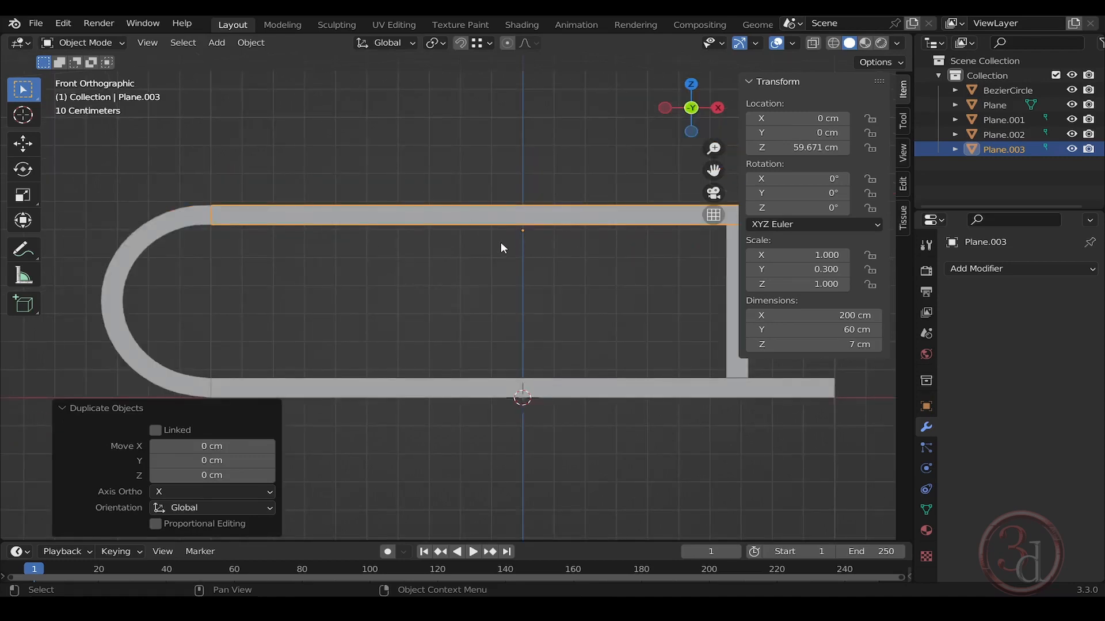
{"action": "scroll", "coordinate": [501, 248], "scroll_direction": "down", "scroll_amount": 2}
{"action": "key", "text": "g"}
{"action": "key", "text": "x"}
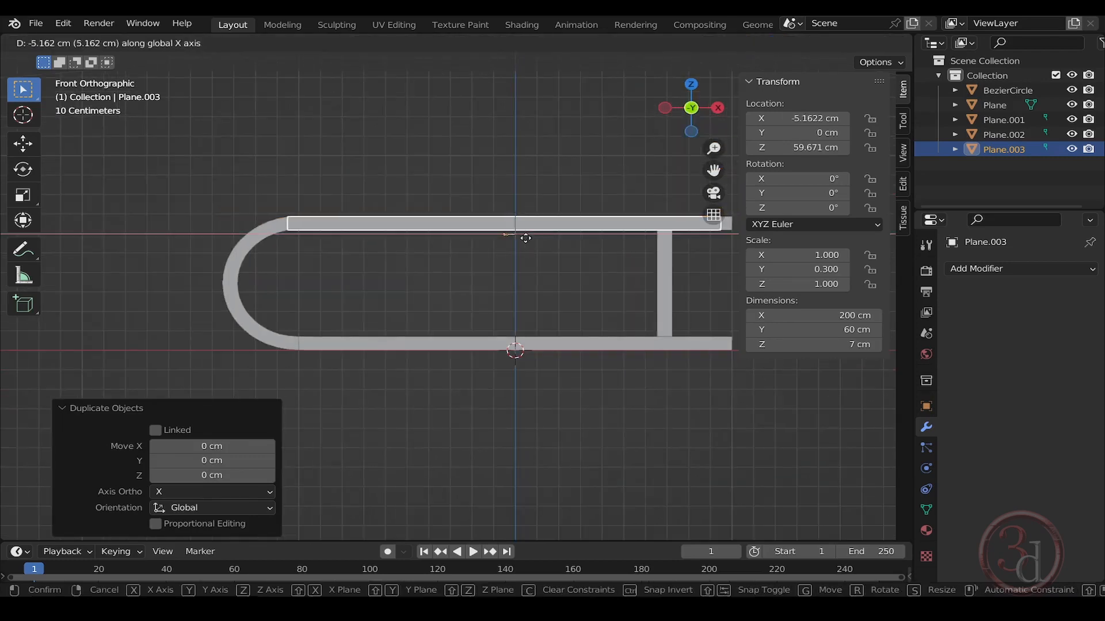
{"action": "left_click", "coordinate": [325, 240]}
{"action": "key", "text": "z"}
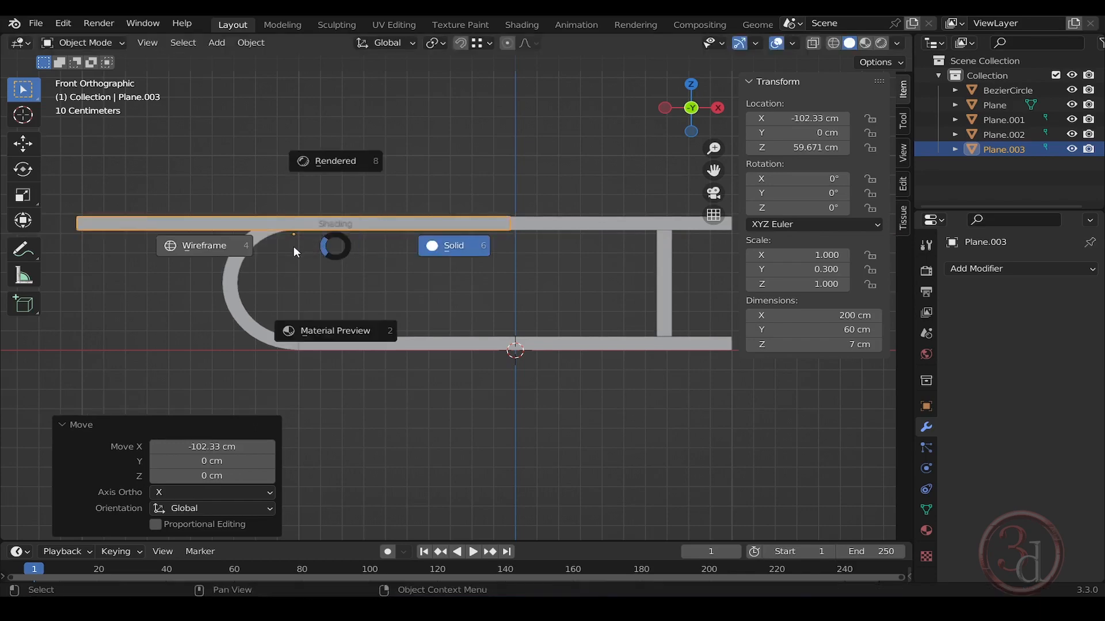
In wireframe, move the duplicated slab's inner end vertices along X to just past the seam at the curve's upper end
{"action": "left_click", "coordinate": [229, 249]}
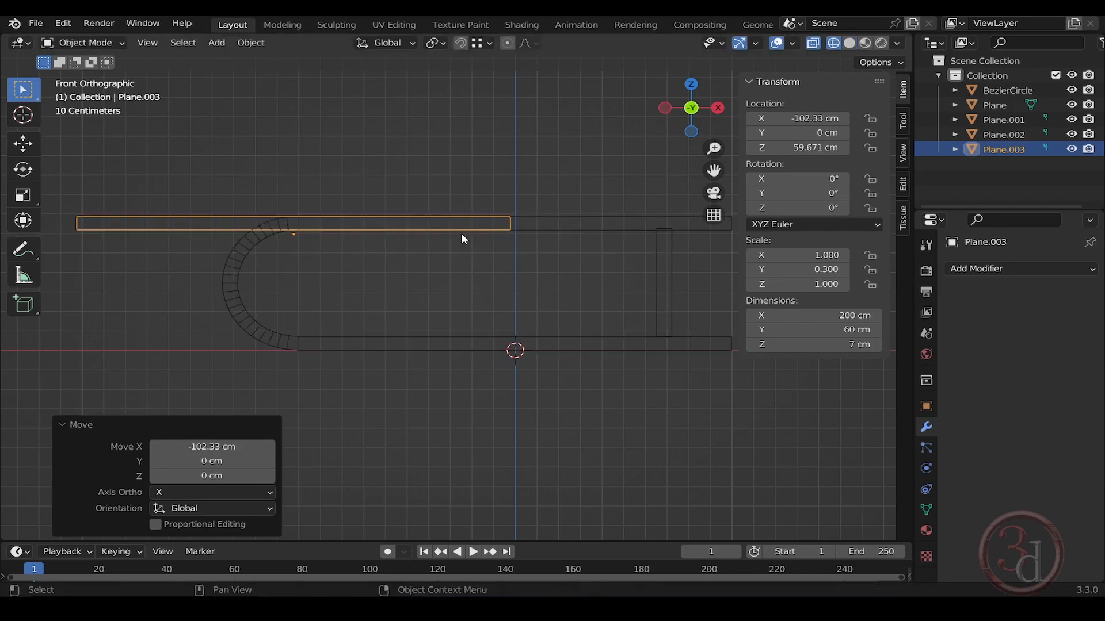
{"action": "key", "text": "Tab"}
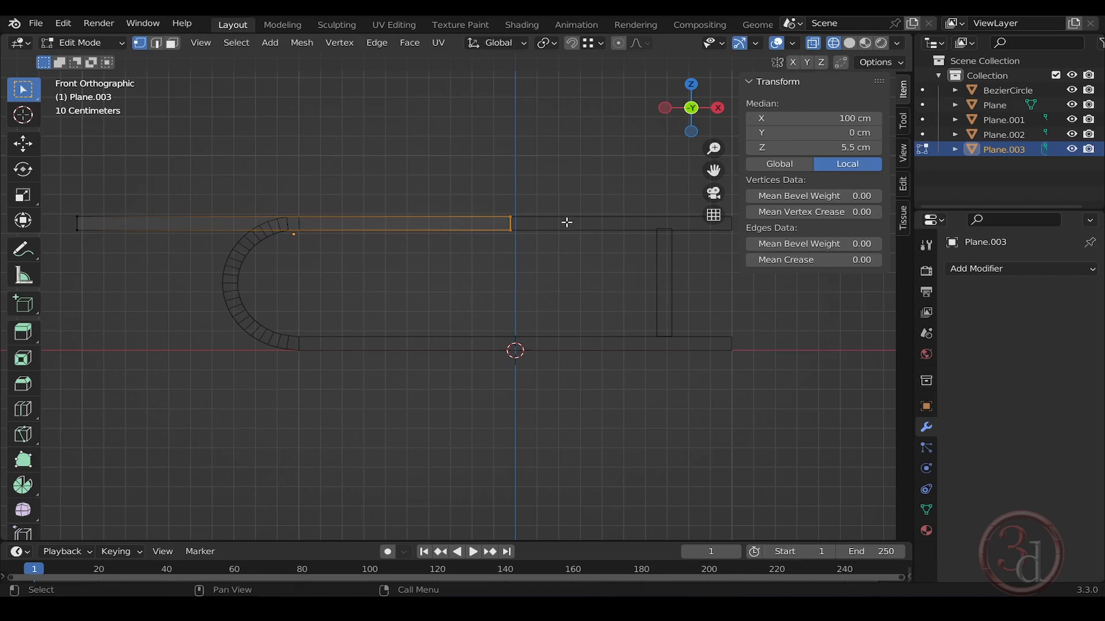
{"action": "key", "text": "g"}
{"action": "key", "text": "x"}
{"action": "left_click", "coordinate": [122, 230]}
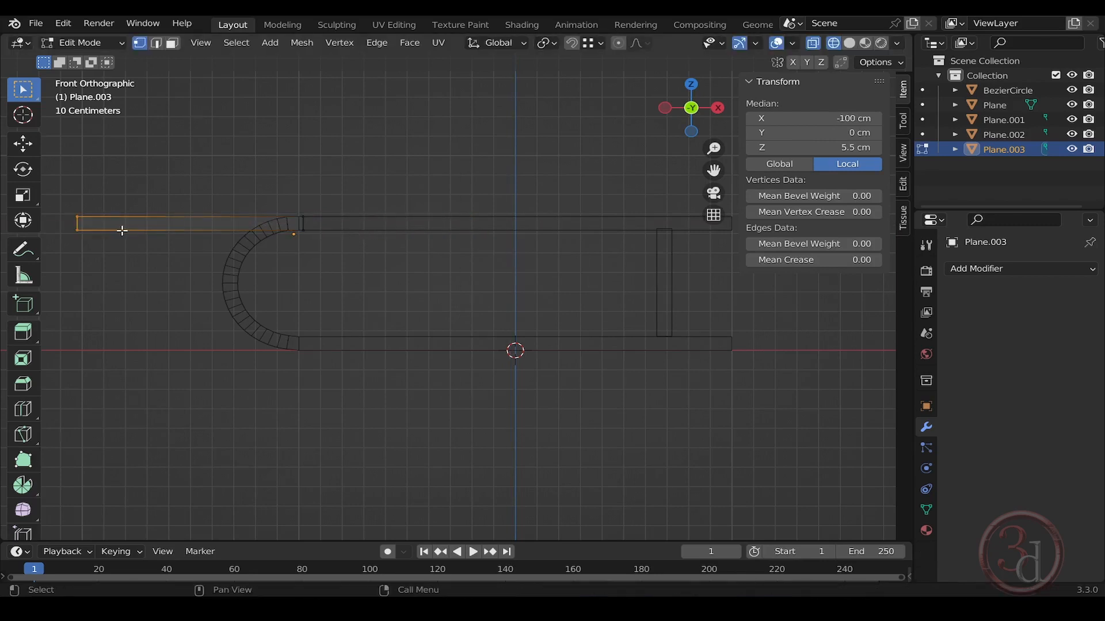
Move the duplicated slab's outer end vertices about 102.64 cm along X, shortening the slab to a strip about 1.71 cm wide
{"action": "key", "text": "g"}
{"action": "key", "text": "x"}
{"action": "left_click", "coordinate": [368, 265]}
{"action": "key", "text": "grave"}
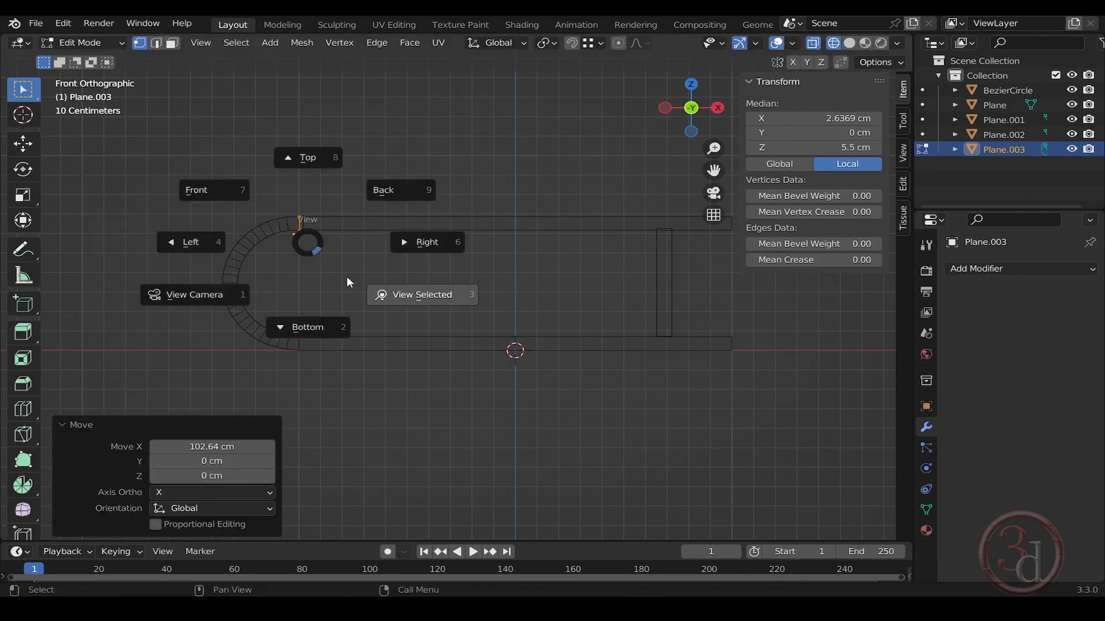
{"action": "left_click", "coordinate": [380, 296]}
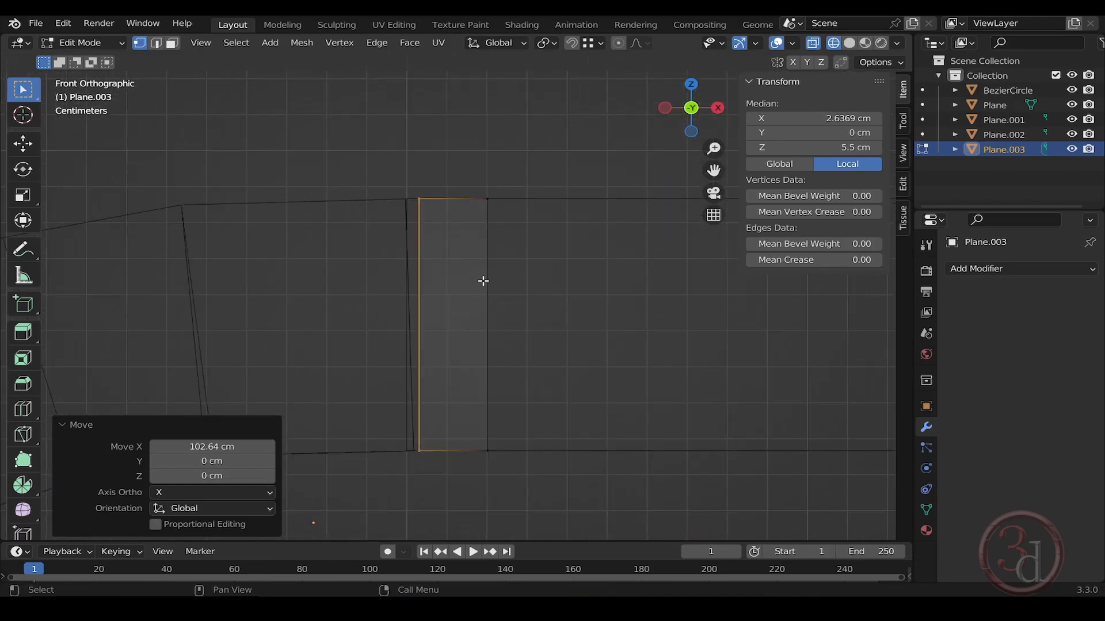
{"action": "key", "text": "Tab"}
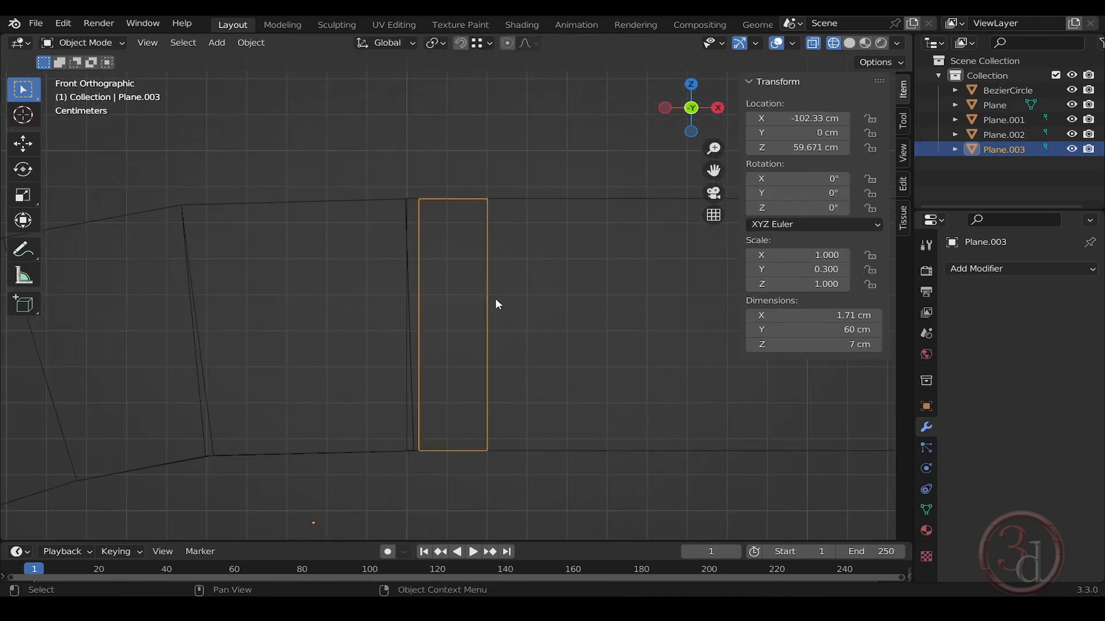
Move the narrow strip about -1.12 cm along X so it straddles the seam between the curve and the upper slab
{"action": "key", "text": "g"}
{"action": "key", "text": "x"}
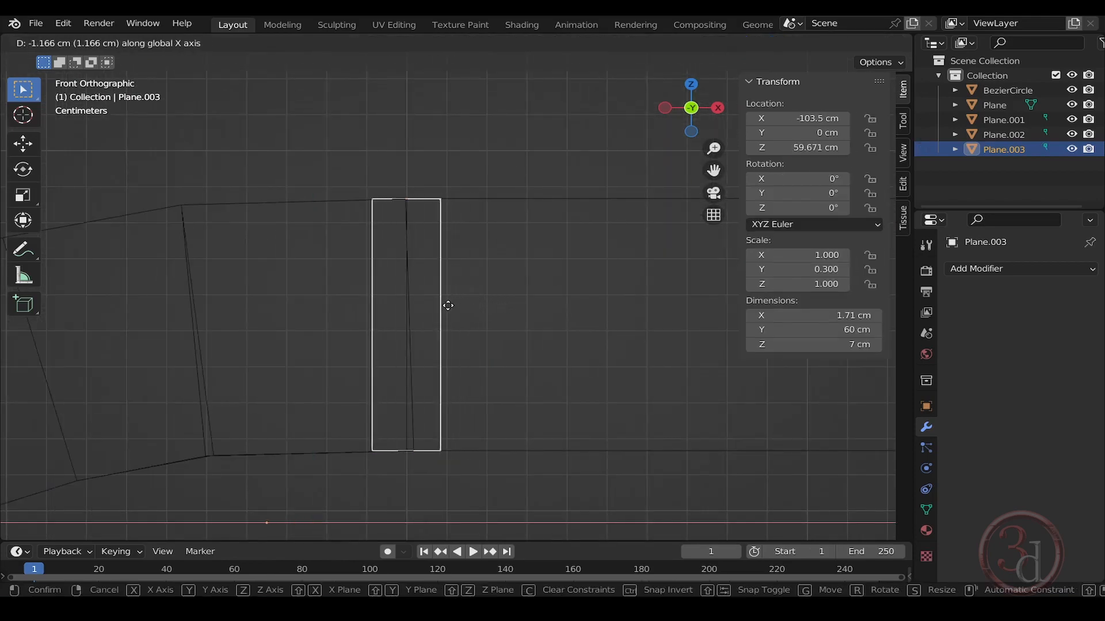
{"action": "left_click", "coordinate": [450, 305]}
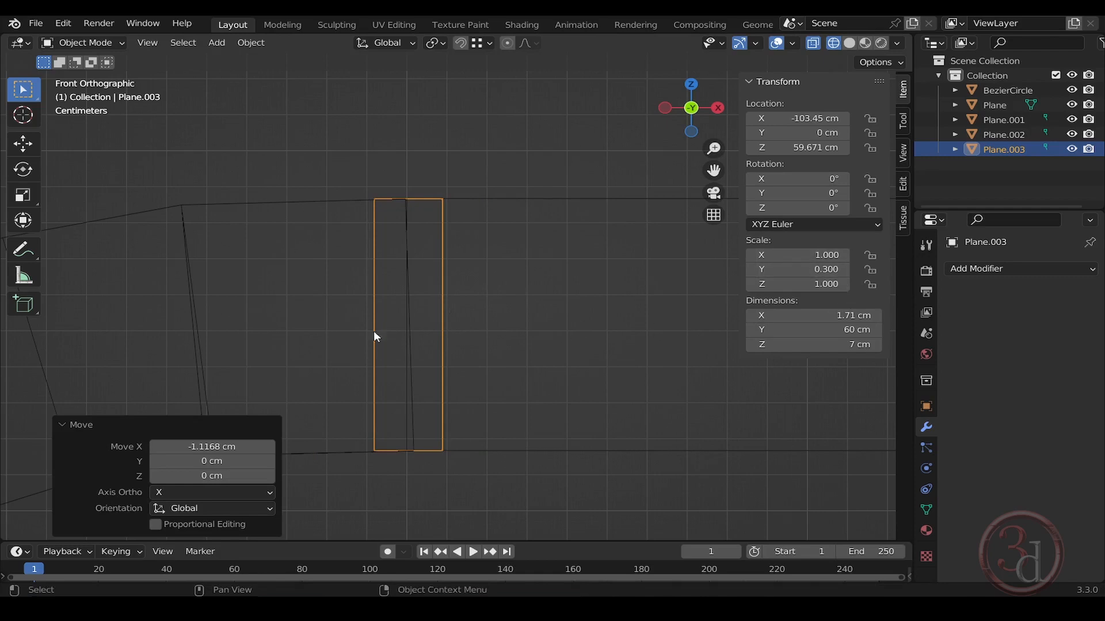
Apply all transforms to the strip and set its origin to its geometry
{"action": "key", "text": "ctrl+a"}
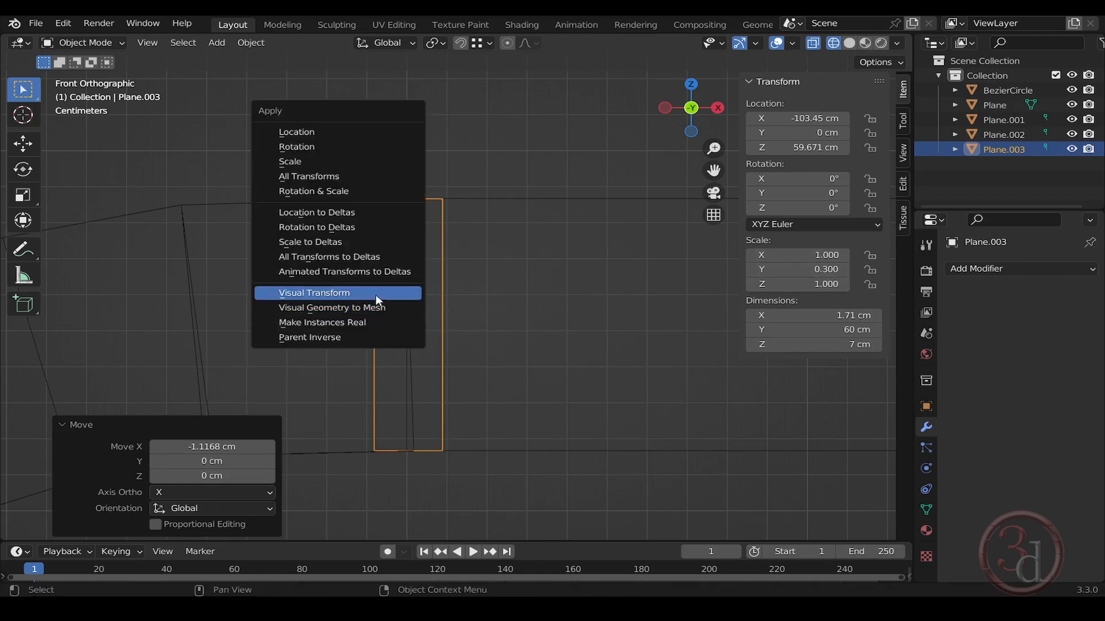
{"action": "left_click", "coordinate": [334, 175]}
{"action": "scroll", "coordinate": [403, 172], "scroll_direction": "down", "scroll_amount": 10}
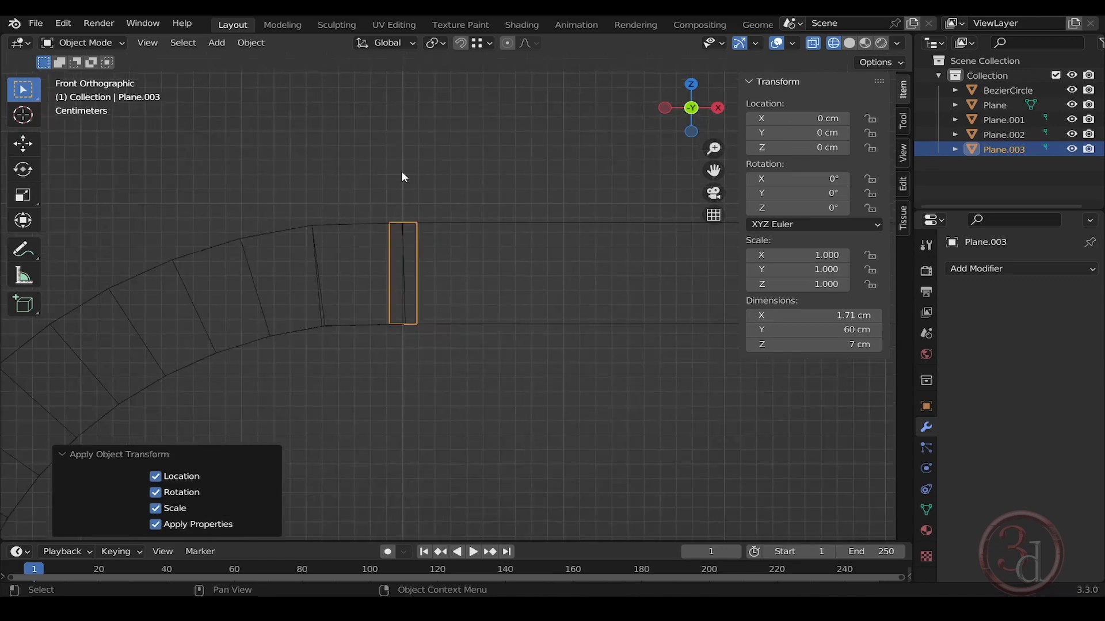
{"action": "scroll", "coordinate": [399, 202], "scroll_direction": "up", "scroll_amount": 10}
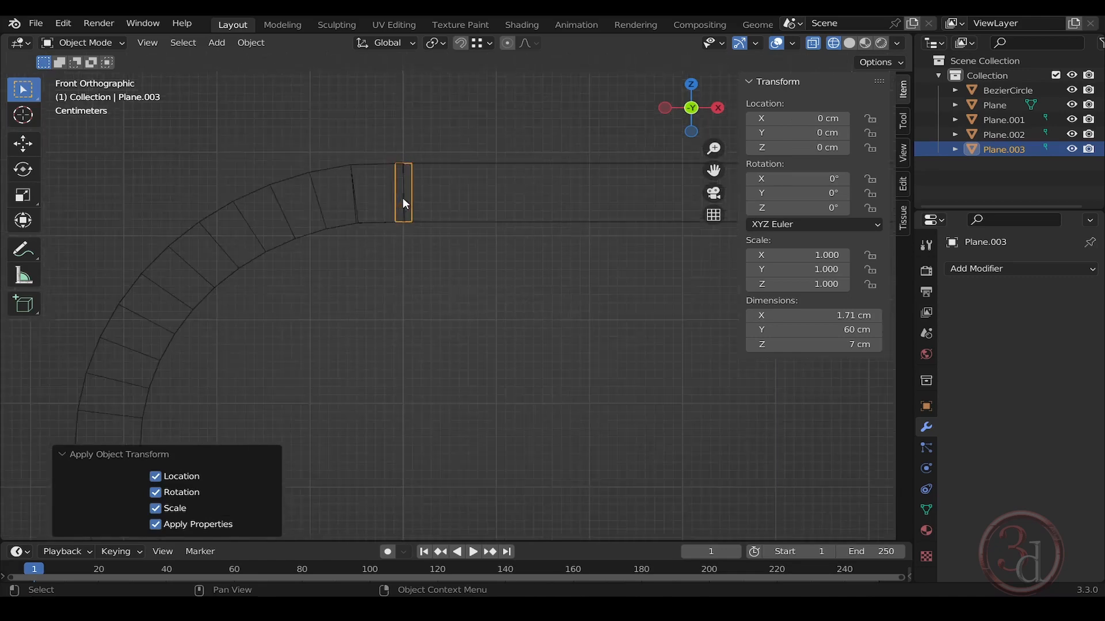
{"action": "right_click", "coordinate": [387, 217]}
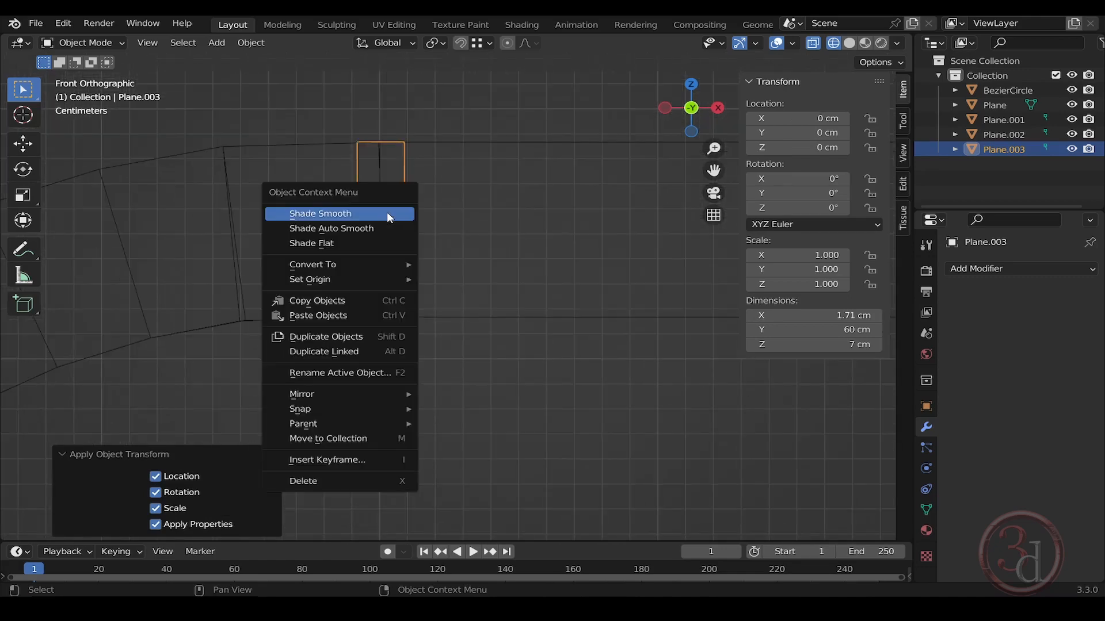
{"action": "mouse_move", "coordinate": [365, 278]}
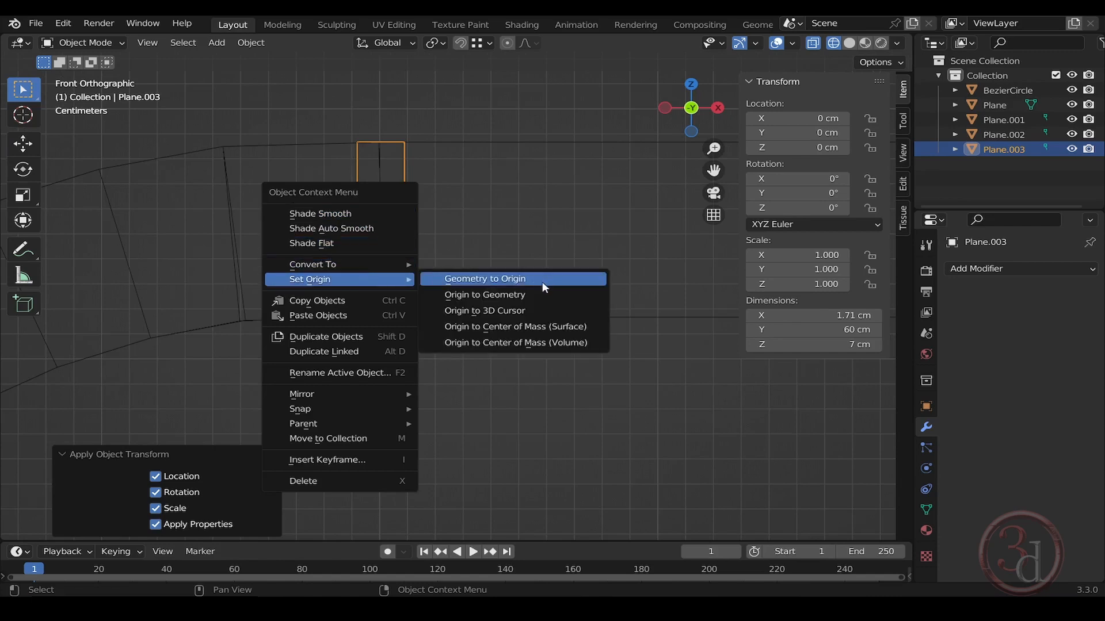
{"action": "left_click", "coordinate": [484, 294]}
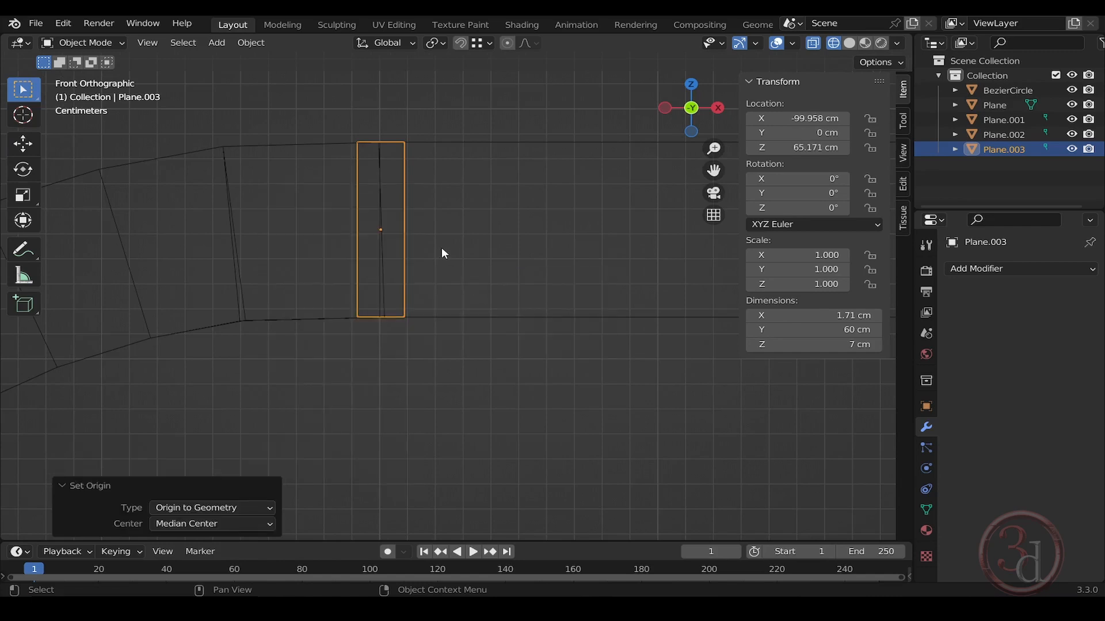
{"action": "middle_click_drag", "start_coordinate": [440, 248], "coordinate": [522, 277], "text": "shift"}
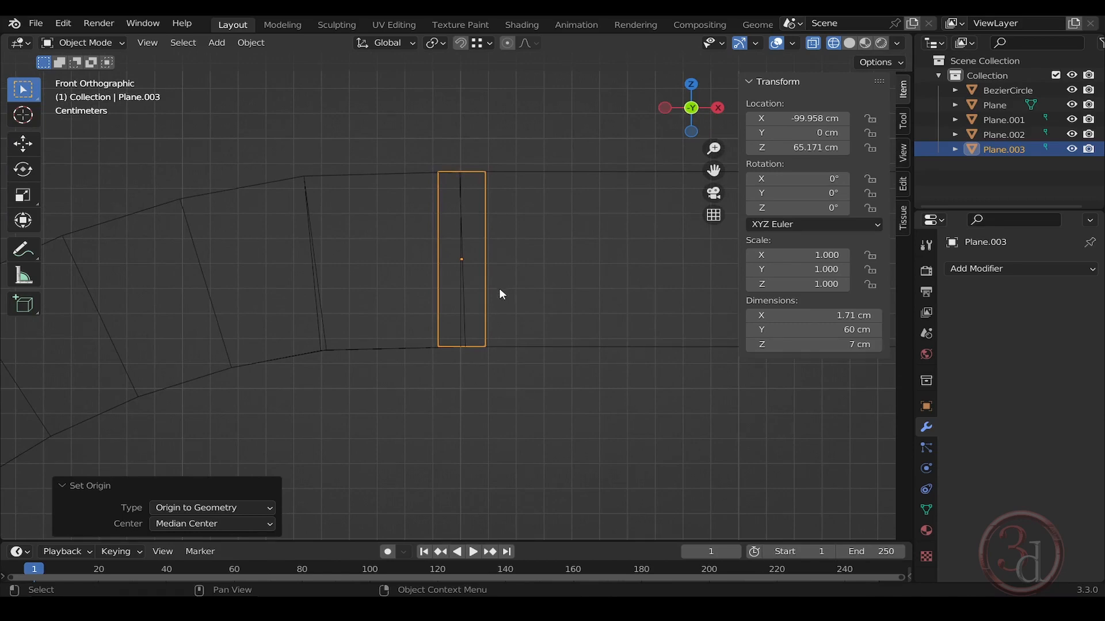
Scale the strip uniformly by about 1.074 so it protrudes around the upper seam, and check it in solid shading
{"action": "key", "text": "s"}
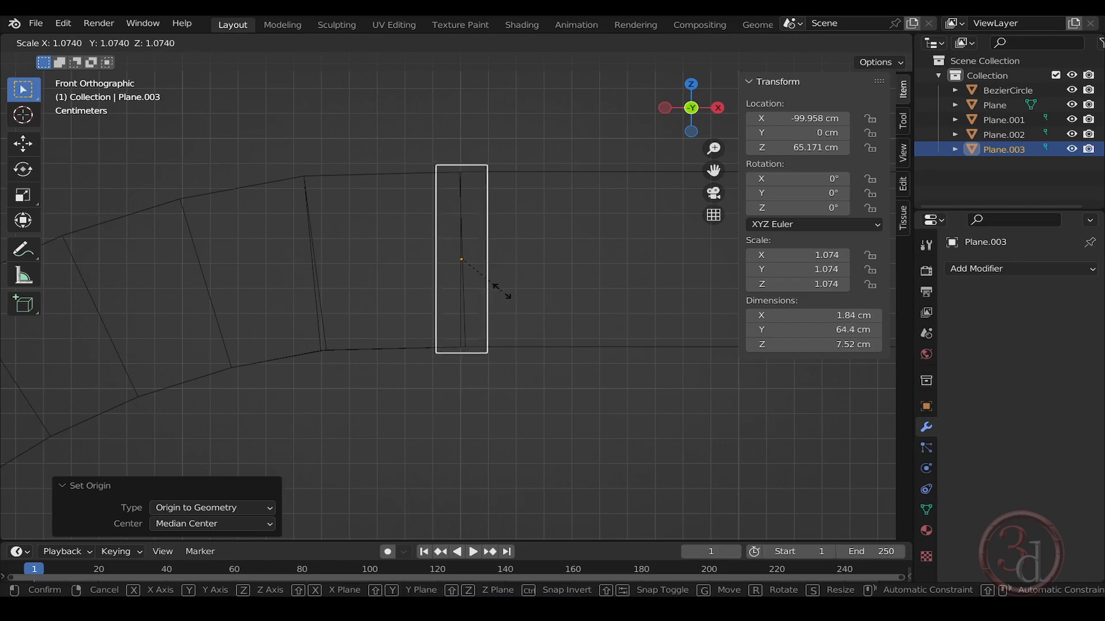
{"action": "left_click", "coordinate": [502, 291]}
{"action": "middle_click_drag", "start_coordinate": [502, 291], "coordinate": [552, 380]}
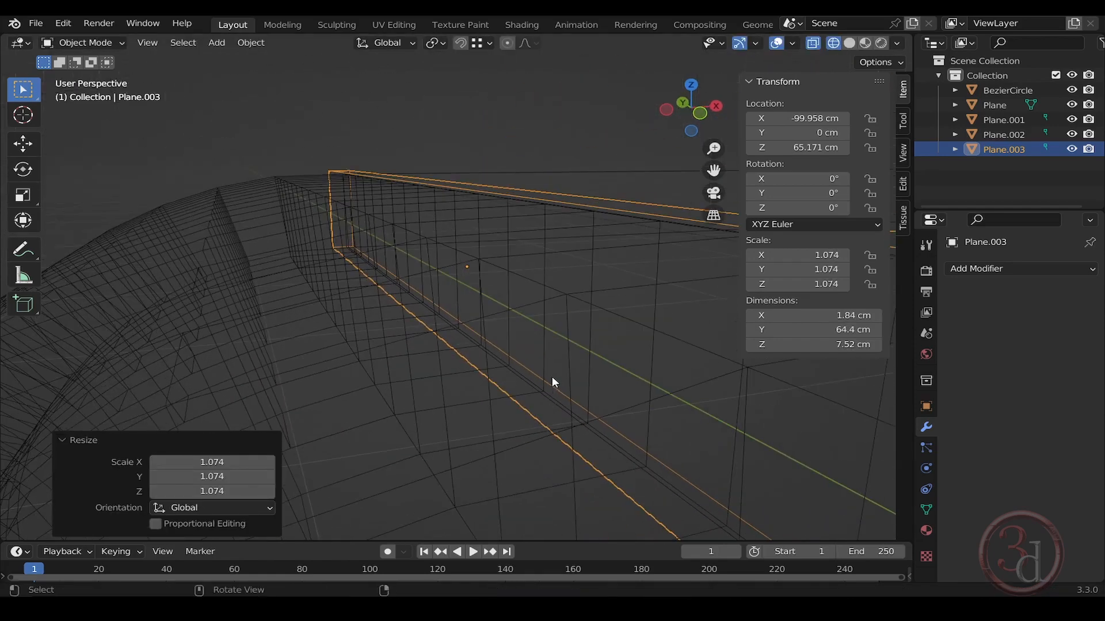
{"action": "key", "text": "grave"}
{"action": "left_click", "coordinate": [642, 427]}
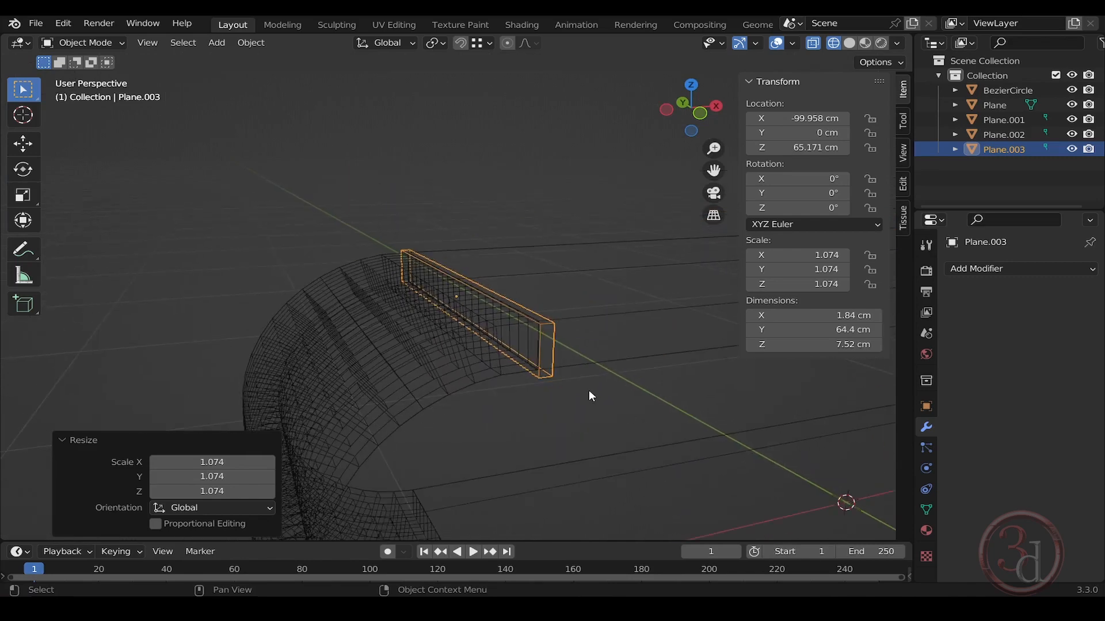
{"action": "key", "text": "z"}
{"action": "key", "text": "z"}
{"action": "left_click", "coordinate": [699, 389]}
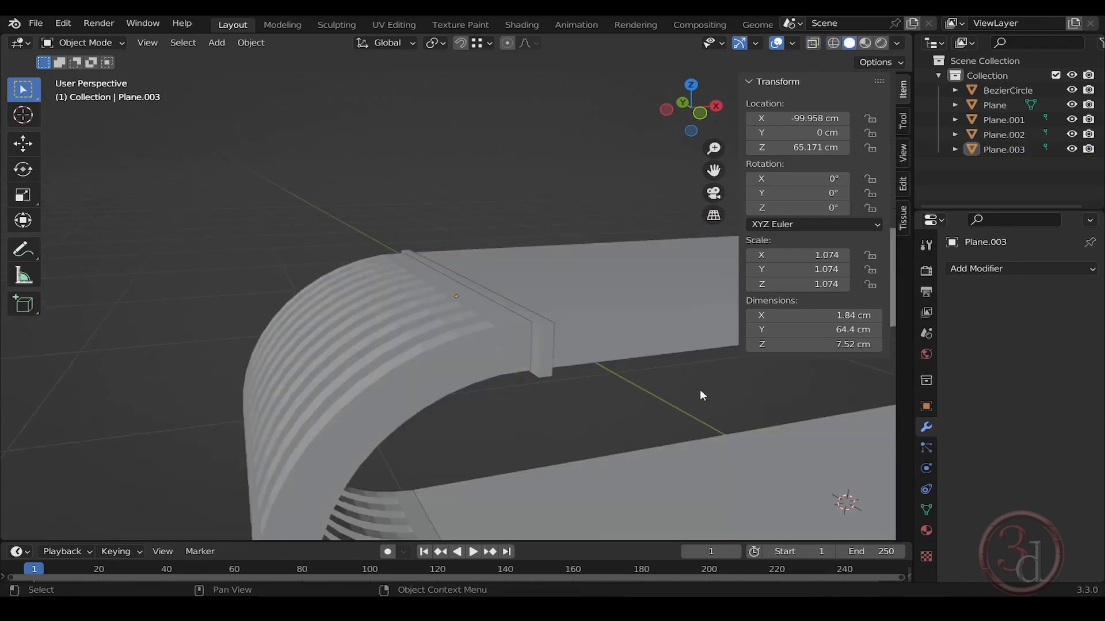
{"action": "middle_click_drag", "start_coordinate": [603, 402], "coordinate": [482, 375]}
In top view, move the strip's positive-Y end vertices about -1.88 cm along Y so they slightly overhang the slab edge
{"action": "key", "text": "KP_7"}
{"action": "key", "text": "z"}
{"action": "left_click", "coordinate": [466, 223]}
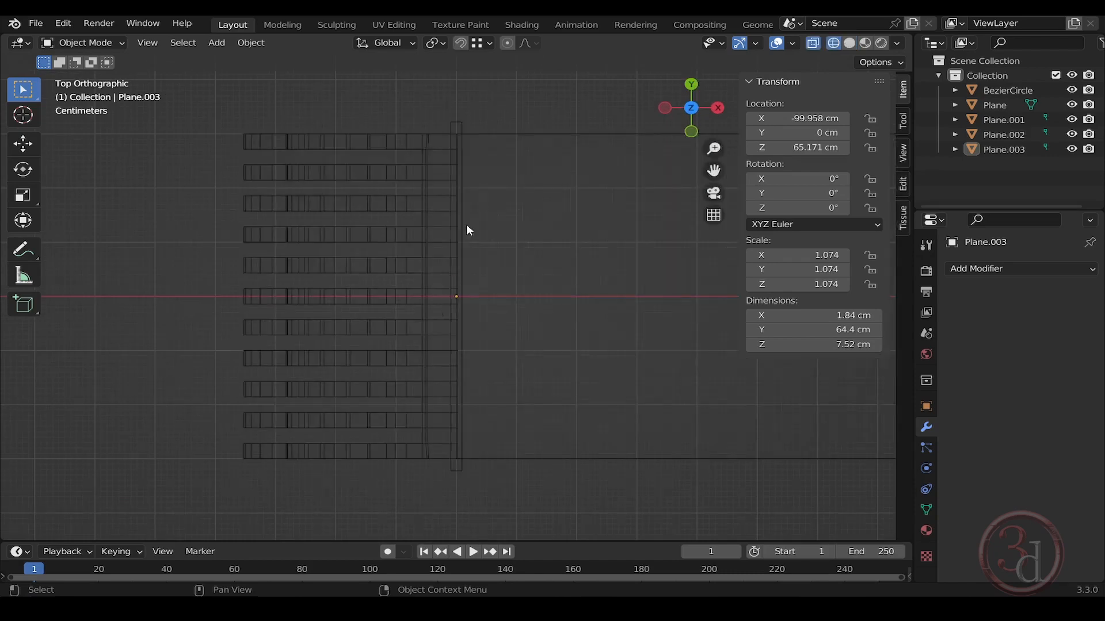
{"action": "left_click", "coordinate": [458, 133]}
{"action": "key", "text": "Tab"}
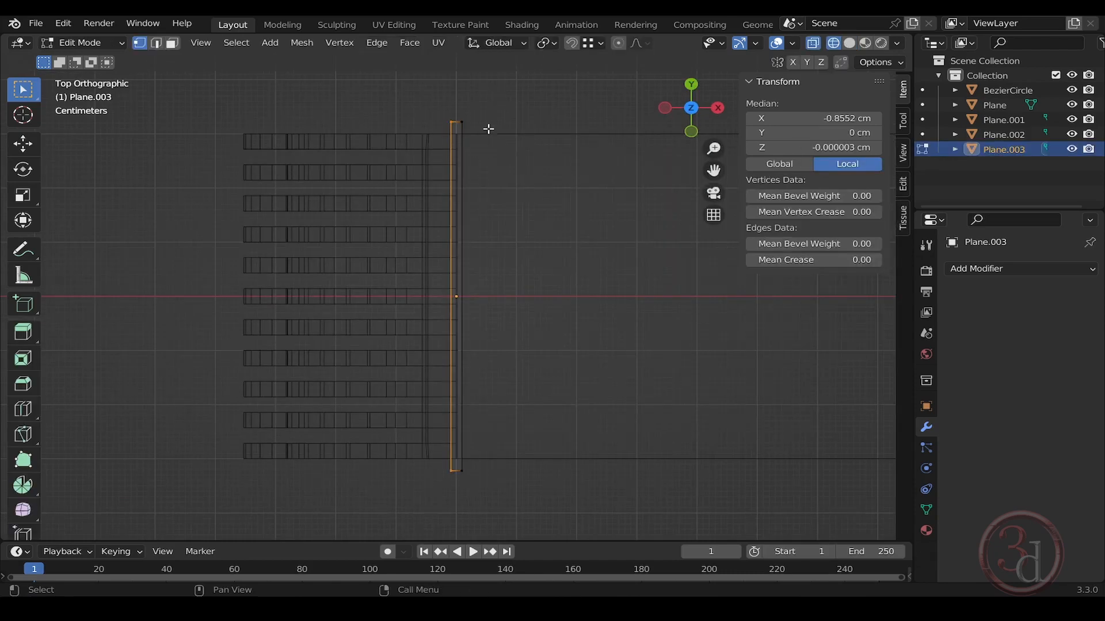
{"action": "left_click_drag", "start_coordinate": [390, 92], "coordinate": [504, 132]}
{"action": "scroll", "coordinate": [458, 126], "scroll_direction": "up", "scroll_amount": 10}
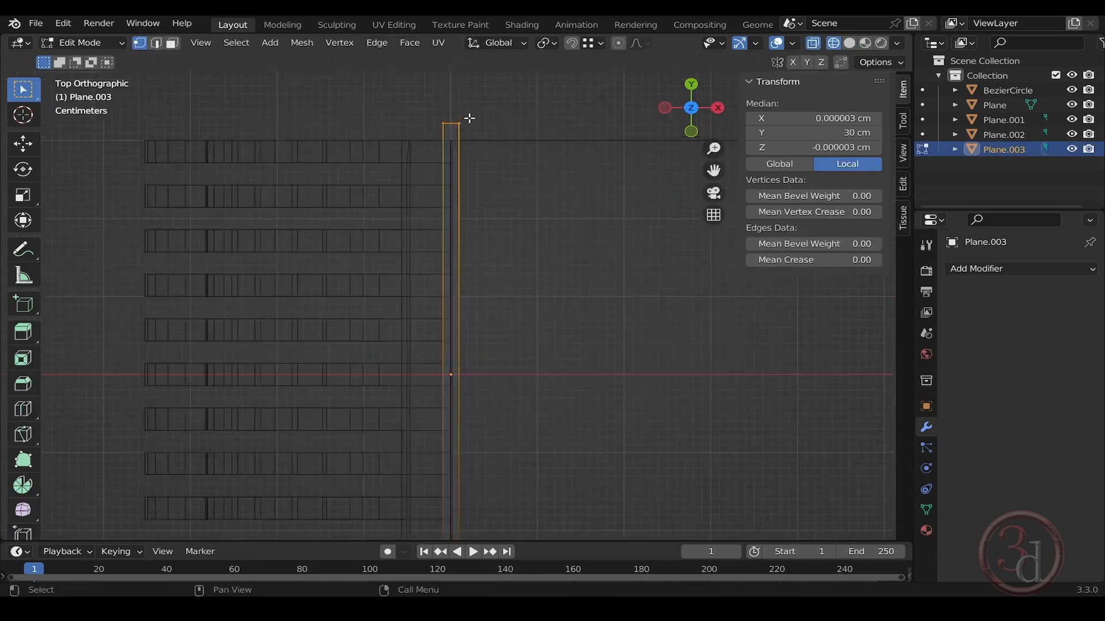
{"action": "key", "text": "g"}
{"action": "key", "text": "y"}
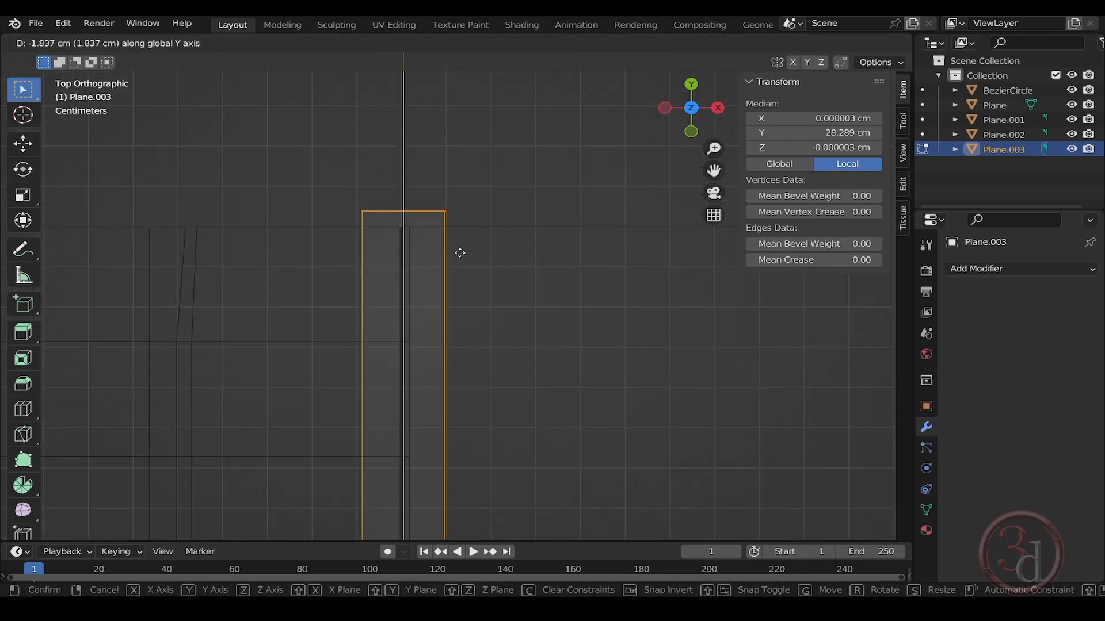
{"action": "left_click", "coordinate": [463, 255]}
{"action": "scroll", "coordinate": [461, 174], "scroll_direction": "down", "scroll_amount": 9}
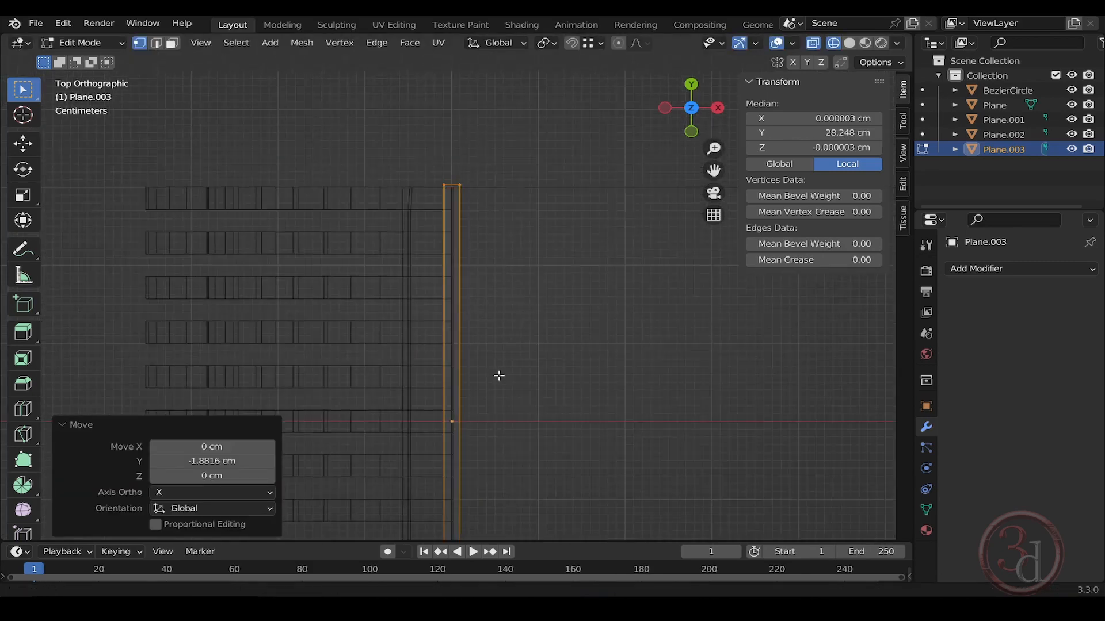
Move the strip's negative-Y end vertices inward along Y to just outside the slab edge, making the strip about 60.7 cm long
{"action": "middle_click_drag", "start_coordinate": [498, 375], "coordinate": [476, 92], "text": "shift"}
{"action": "left_click_drag", "start_coordinate": [388, 420], "coordinate": [440, 383]}
{"action": "scroll", "coordinate": [440, 383], "scroll_direction": "up", "scroll_amount": 4}
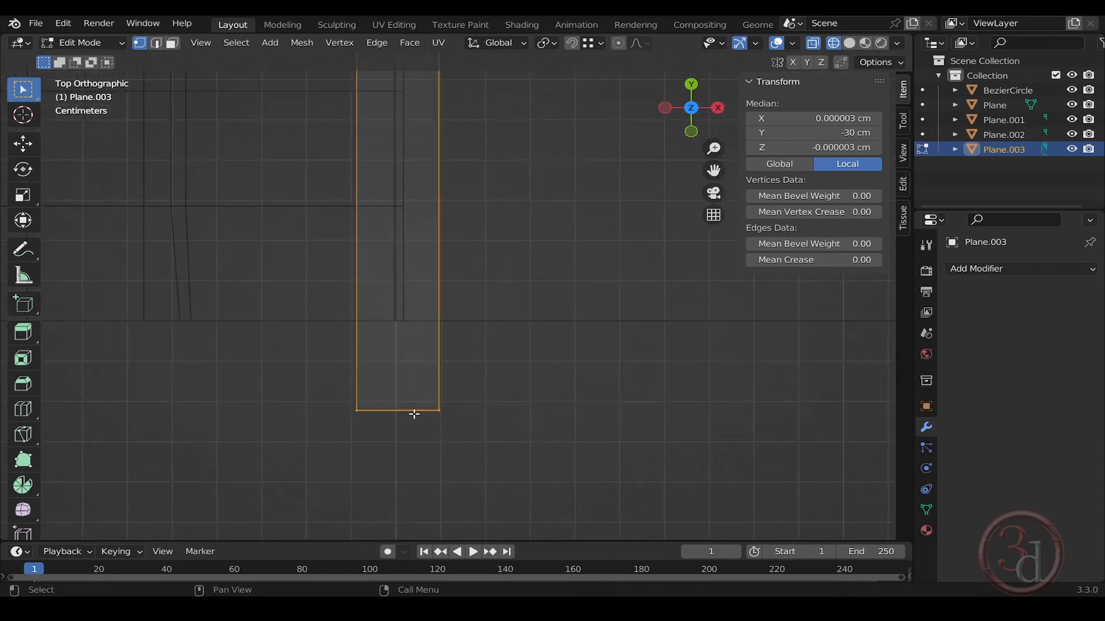
{"action": "key", "text": "g"}
{"action": "key", "text": "y"}
{"action": "left_click", "coordinate": [453, 325]}
{"action": "key", "text": "Tab"}
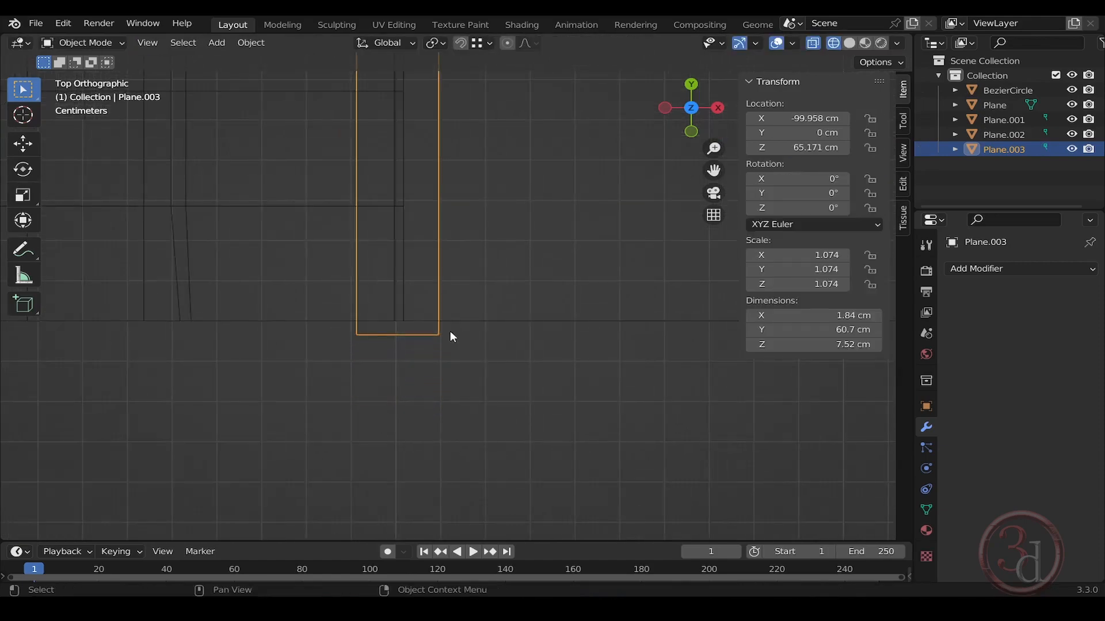
In front view, duplicate the strip and move the copy about -61.2 cm along Z to the lower seam
{"action": "scroll", "coordinate": [449, 330], "scroll_direction": "down", "scroll_amount": 9}
{"action": "mouse_move", "coordinate": [518, 385]}
{"action": "middle_mouse_down"}
{"action": "mouse_move", "coordinate": [557, 292]}
{"action": "mouse_move", "coordinate": [533, 360]}
{"action": "mouse_move", "coordinate": [800, 347]}
{"action": "mouse_move", "coordinate": [485, 364]}
{"action": "mouse_move", "coordinate": [469, 250]}
{"action": "mouse_move", "coordinate": [468, 276]}
{"action": "mouse_move", "coordinate": [484, 250]}
{"action": "middle_mouse_up"}
{"action": "key", "text": "z"}
{"action": "left_click", "coordinate": [730, 373]}
{"action": "left_click", "coordinate": [507, 360]}
{"action": "scroll", "coordinate": [467, 333], "scroll_direction": "down", "scroll_amount": 2}
{"action": "left_click", "coordinate": [437, 196]}
{"action": "key", "text": "KP_1"}
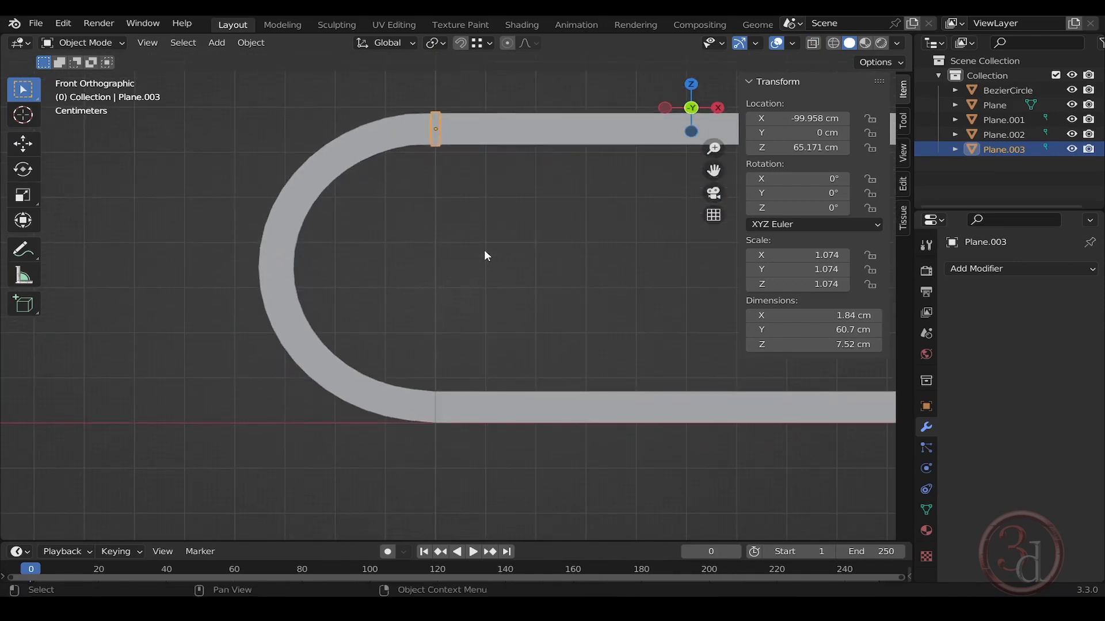
{"action": "key", "text": "shift+d"}
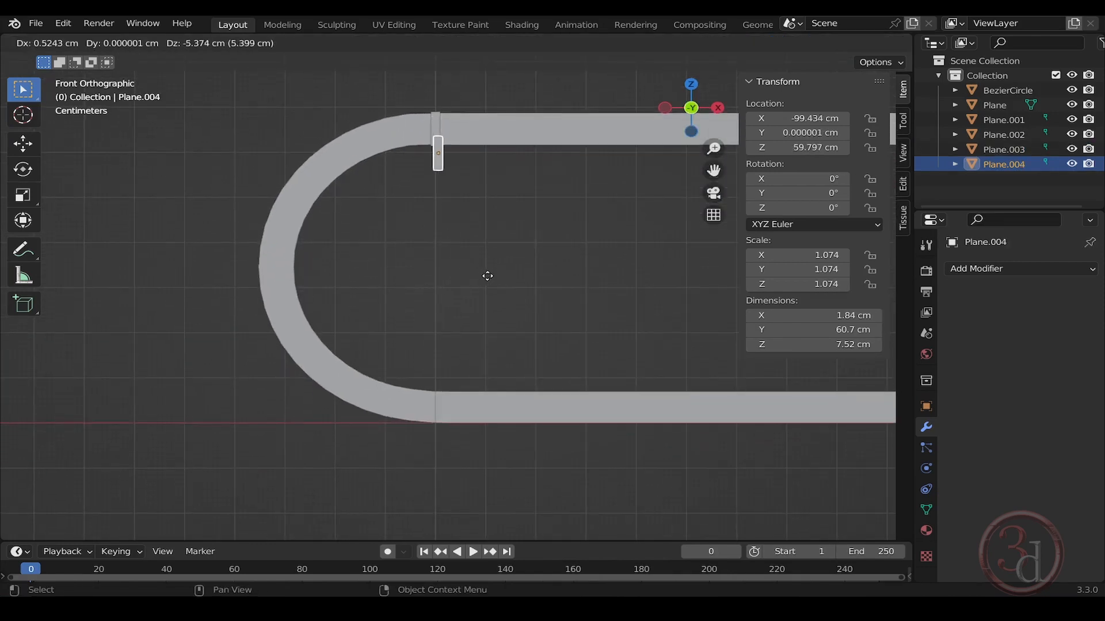
{"action": "key", "text": "z"}
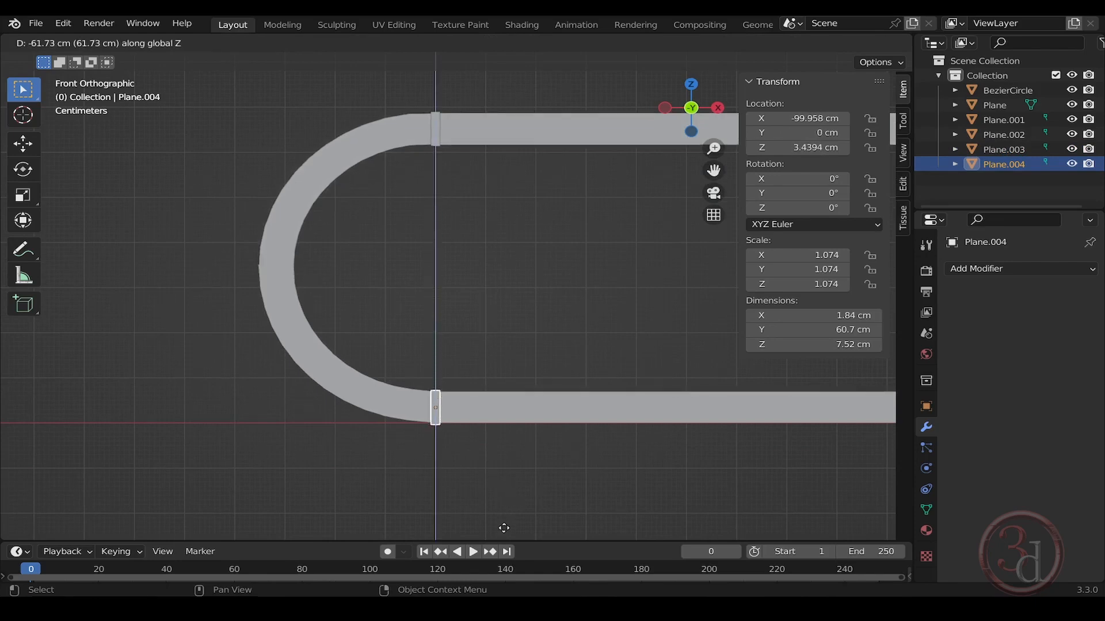
{"action": "left_click", "coordinate": [504, 527]}
Lower the duplicated strip slightly along Z so its upper edge sits just above the lower slab's top surface
{"action": "key", "text": "grave"}
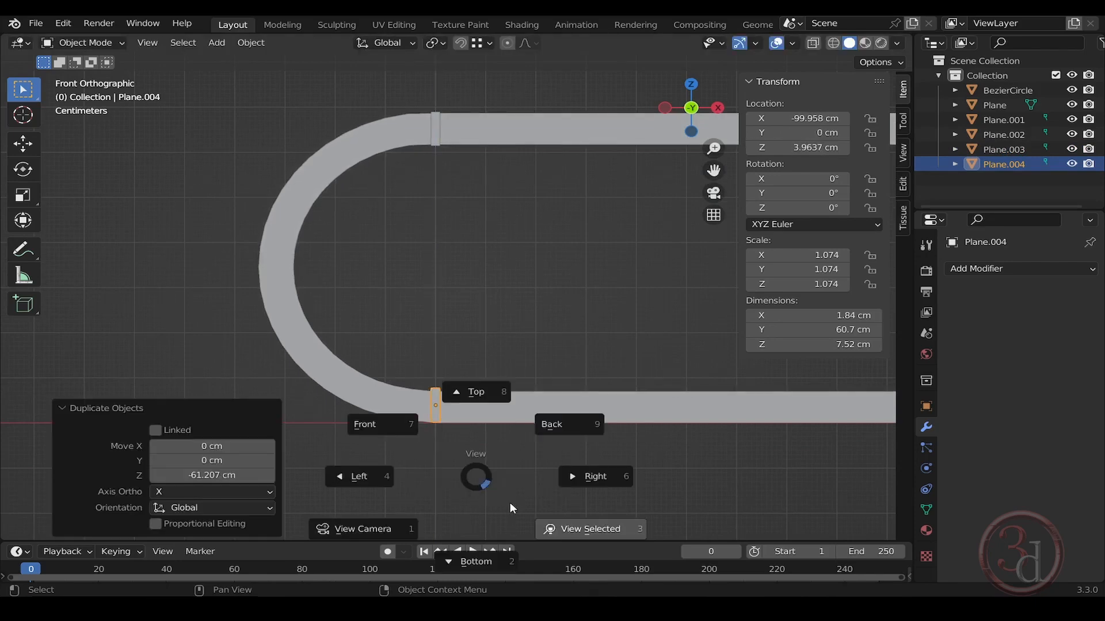
{"action": "left_click", "coordinate": [510, 502]}
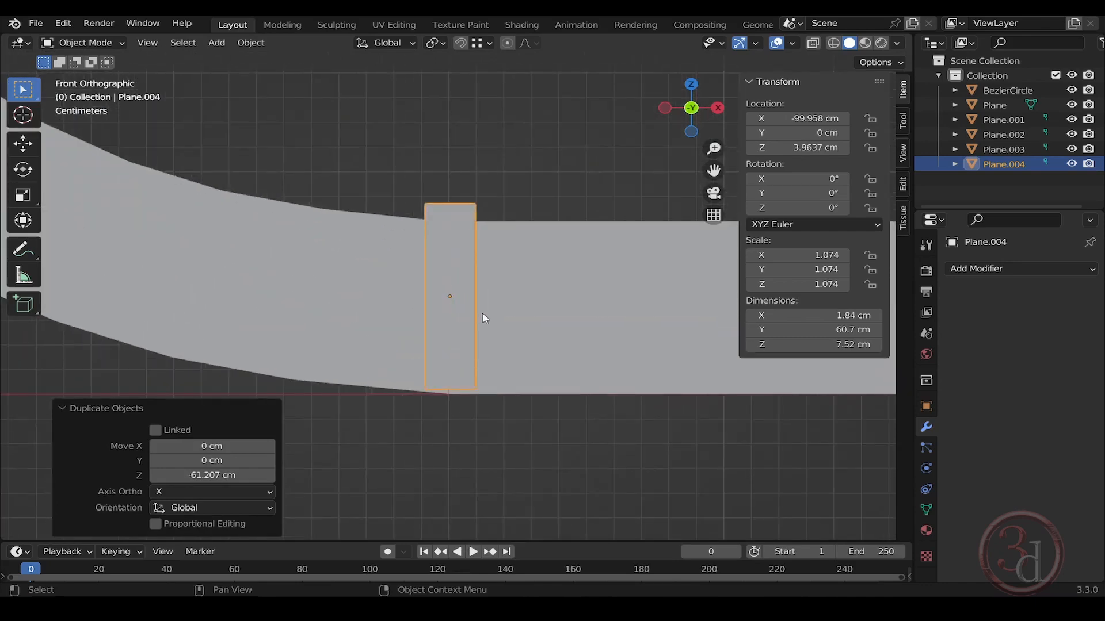
{"action": "key", "text": "z"}
{"action": "left_click", "coordinate": [437, 368]}
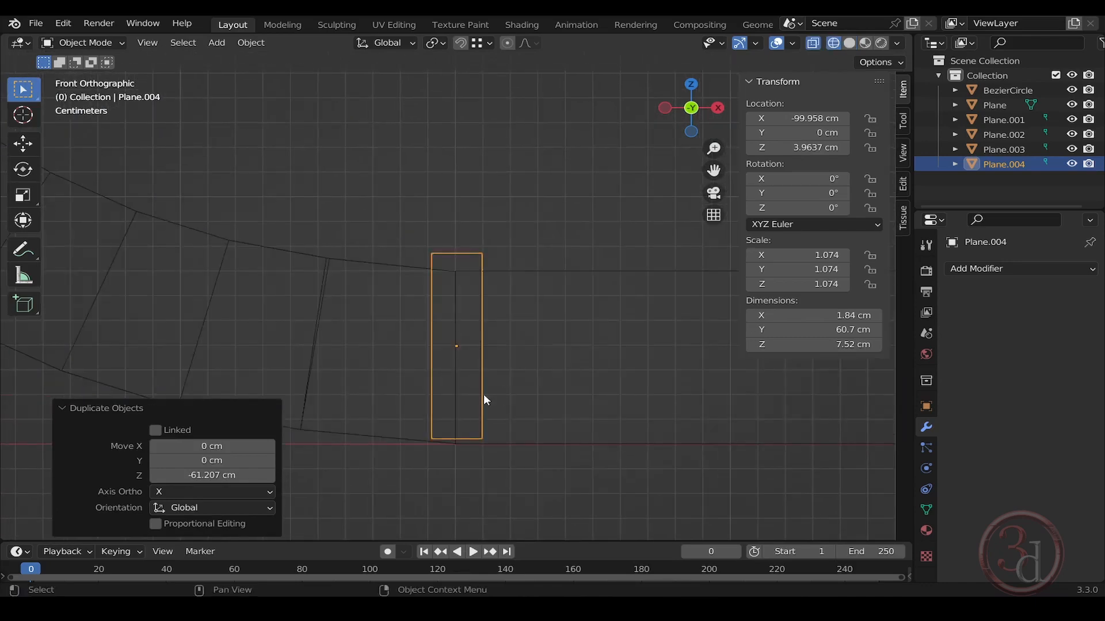
{"action": "scroll", "coordinate": [460, 417], "scroll_direction": "up", "scroll_amount": 2}
{"action": "middle_click_drag", "start_coordinate": [460, 417], "coordinate": [460, 390]}
{"action": "middle_click_drag", "start_coordinate": [499, 326], "coordinate": [503, 343]}
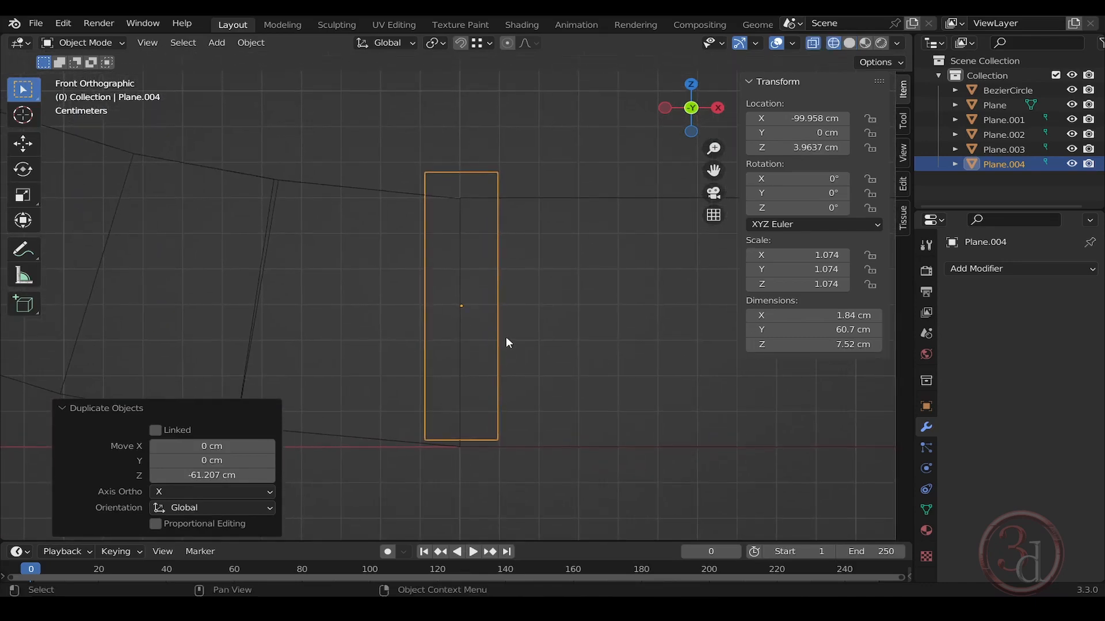
{"action": "key", "text": "g"}
{"action": "key", "text": "z"}
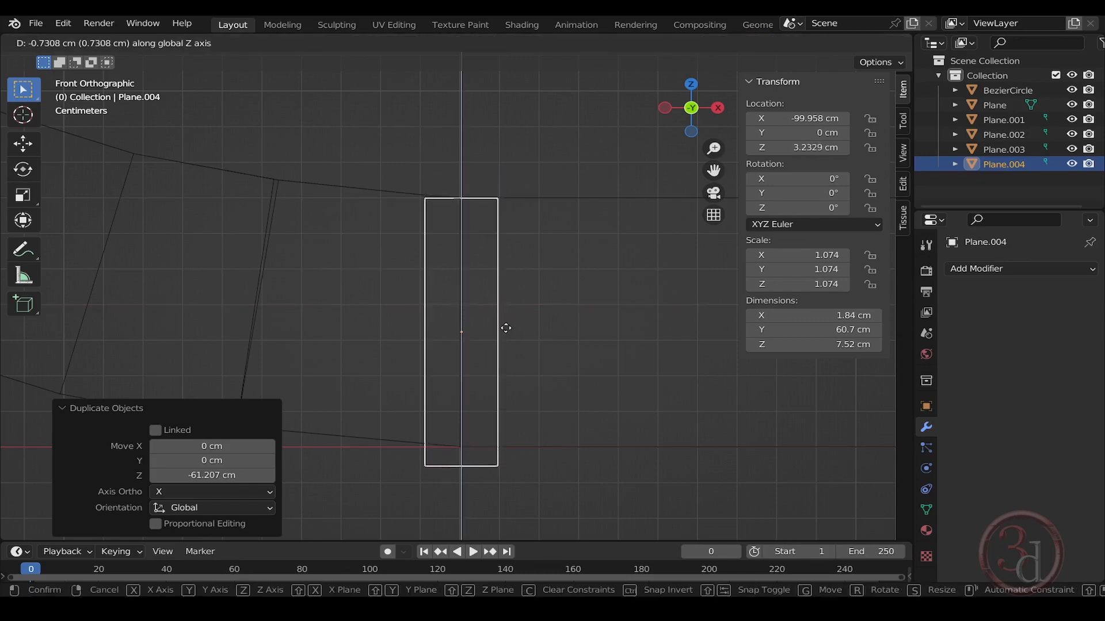
{"action": "left_click", "coordinate": [505, 328]}
In front view, raise the lower strip's bottom vertices along Z to just below the slab's underside, making the strip about 7.3 cm tall
{"action": "key", "text": "Tab"}
{"action": "left_click_drag", "start_coordinate": [377, 419], "coordinate": [553, 506]}
{"action": "key", "text": "g"}
{"action": "key", "text": "x"}
{"action": "key", "text": "z"}
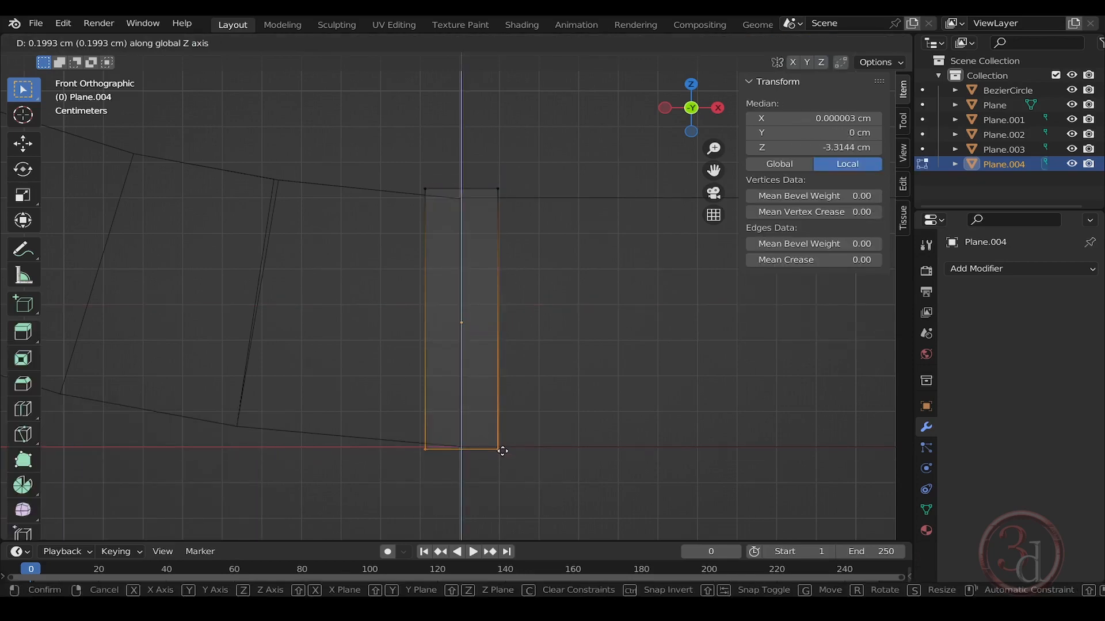
{"action": "left_click", "coordinate": [502, 451]}
{"action": "key", "text": "Tab"}
{"action": "middle_click_drag", "start_coordinate": [533, 464], "coordinate": [464, 383]}
{"action": "left_click", "coordinate": [580, 383]}
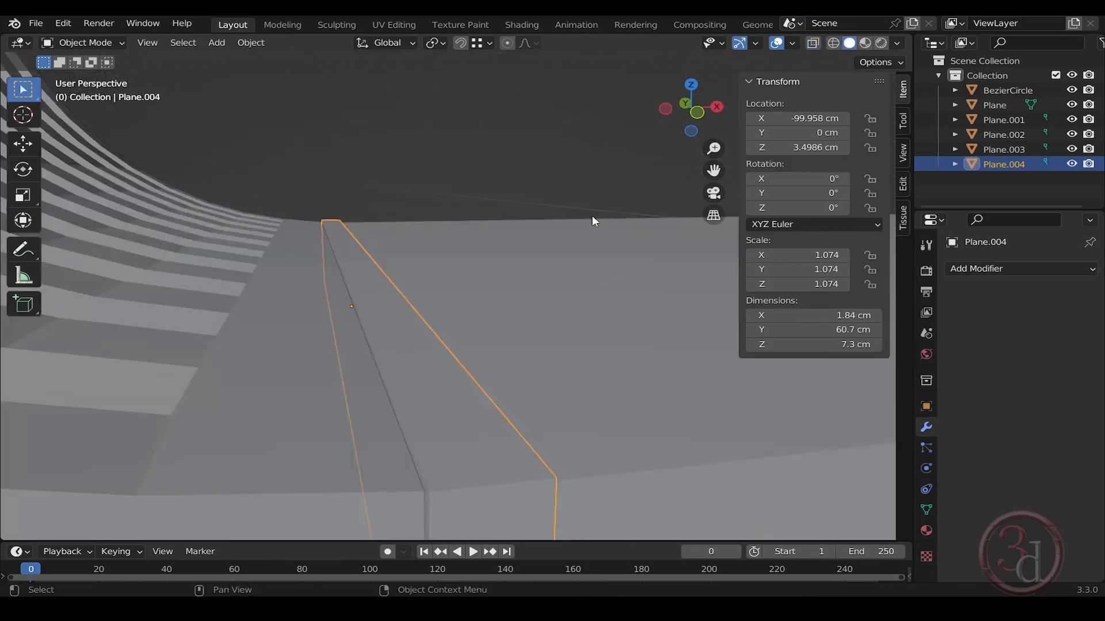
In the slotted curve's mesh, add one loop cut across its solid upper end, slid toward the seam strip with factor 0.541
{"action": "left_click", "coordinate": [272, 191]}
{"action": "scroll", "coordinate": [272, 191], "scroll_direction": "down", "scroll_amount": 6}
{"action": "scroll", "coordinate": [350, 338], "scroll_direction": "down", "scroll_amount": 3}
{"action": "middle_click_drag", "start_coordinate": [361, 343], "coordinate": [475, 353]}
{"action": "scroll", "coordinate": [380, 249], "scroll_direction": "up", "scroll_amount": 5}
{"action": "left_click", "coordinate": [379, 247]}
{"action": "key", "text": "Tab"}
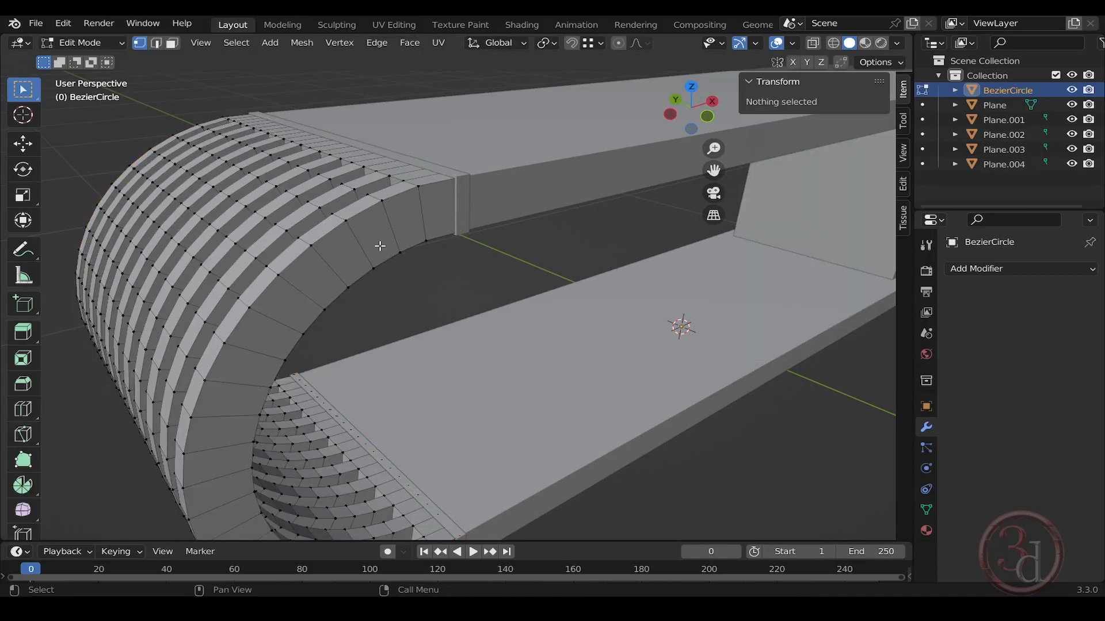
{"action": "middle_click_drag", "start_coordinate": [379, 246], "coordinate": [316, 282]}
{"action": "scroll", "coordinate": [318, 296], "scroll_direction": "up", "scroll_amount": 1}
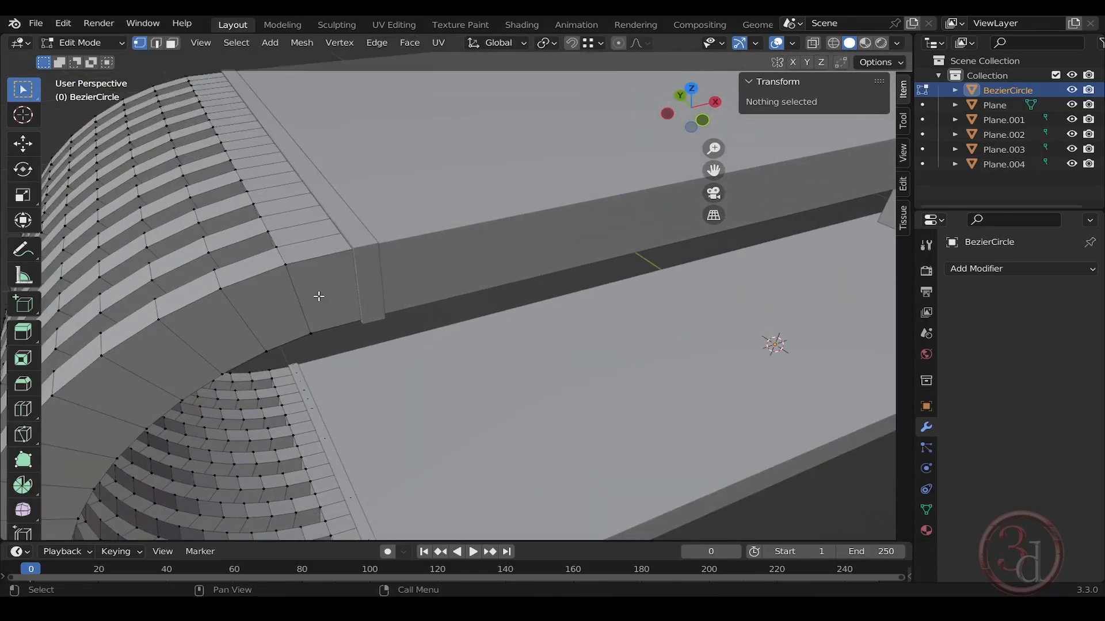
{"action": "scroll", "coordinate": [319, 296], "scroll_direction": "up", "scroll_amount": 2}
{"action": "middle_click_drag", "start_coordinate": [321, 228], "coordinate": [346, 244]}
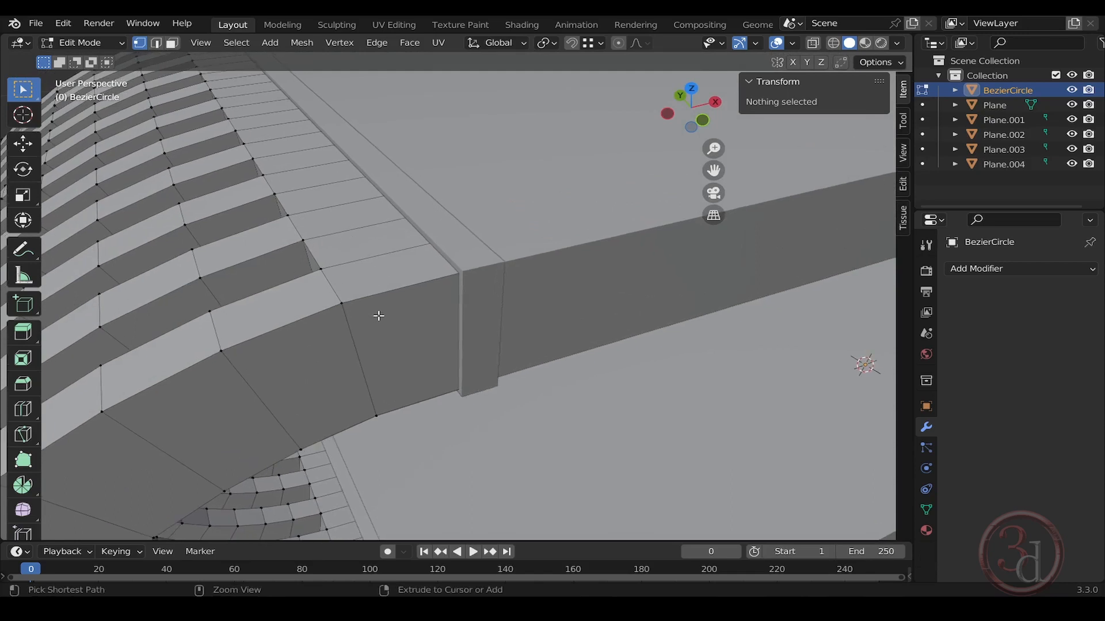
{"action": "key", "text": "ctrl+r"}
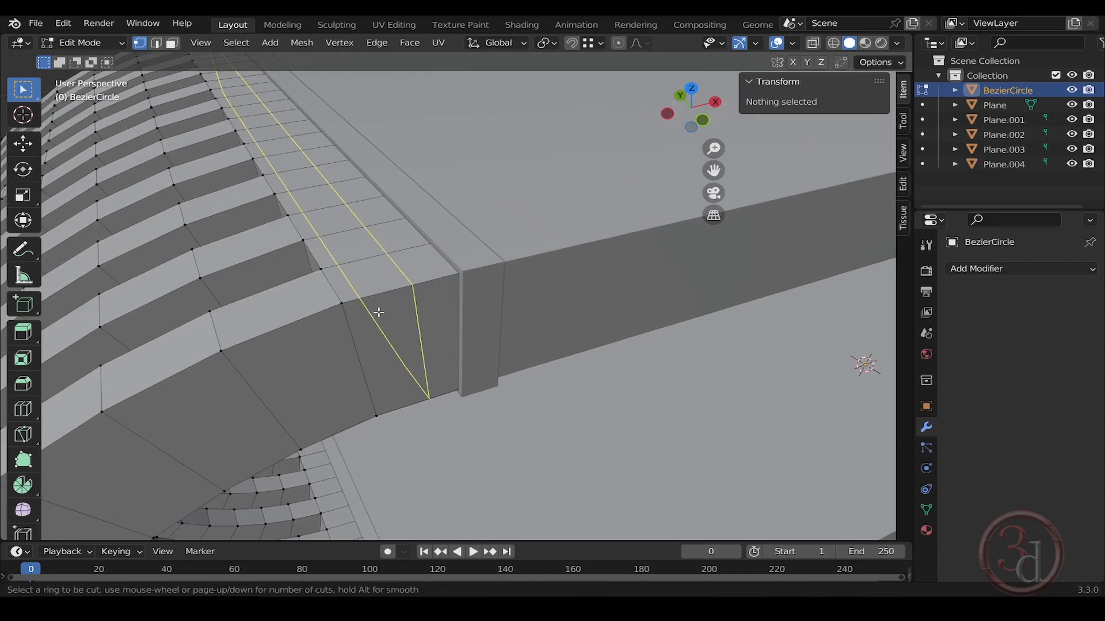
{"action": "left_click", "coordinate": [379, 311]}
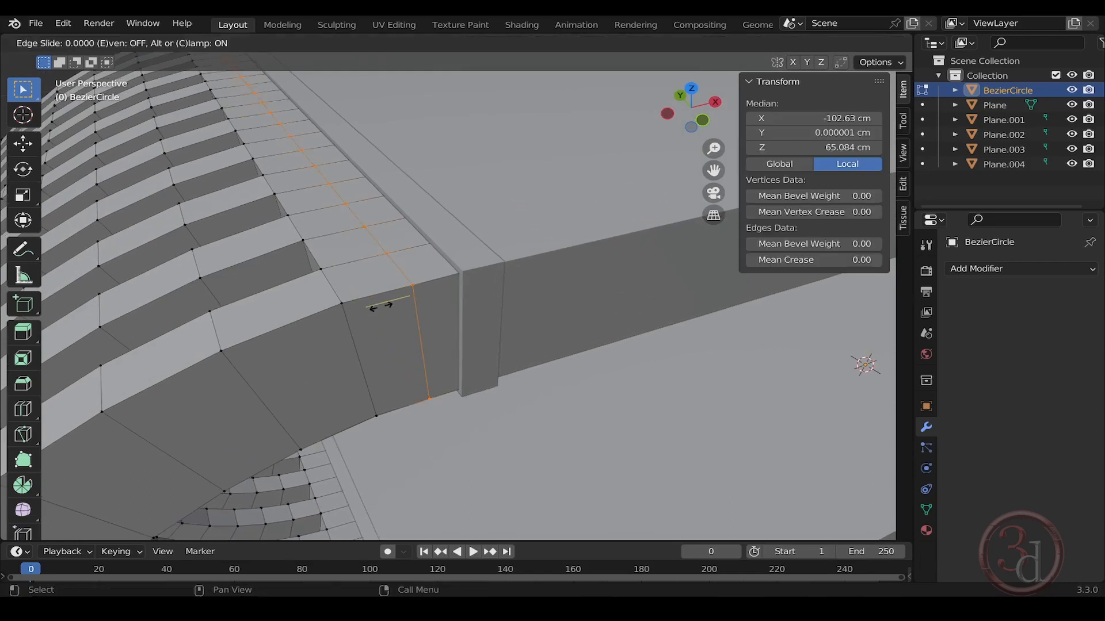
{"action": "left_click", "coordinate": [428, 295]}
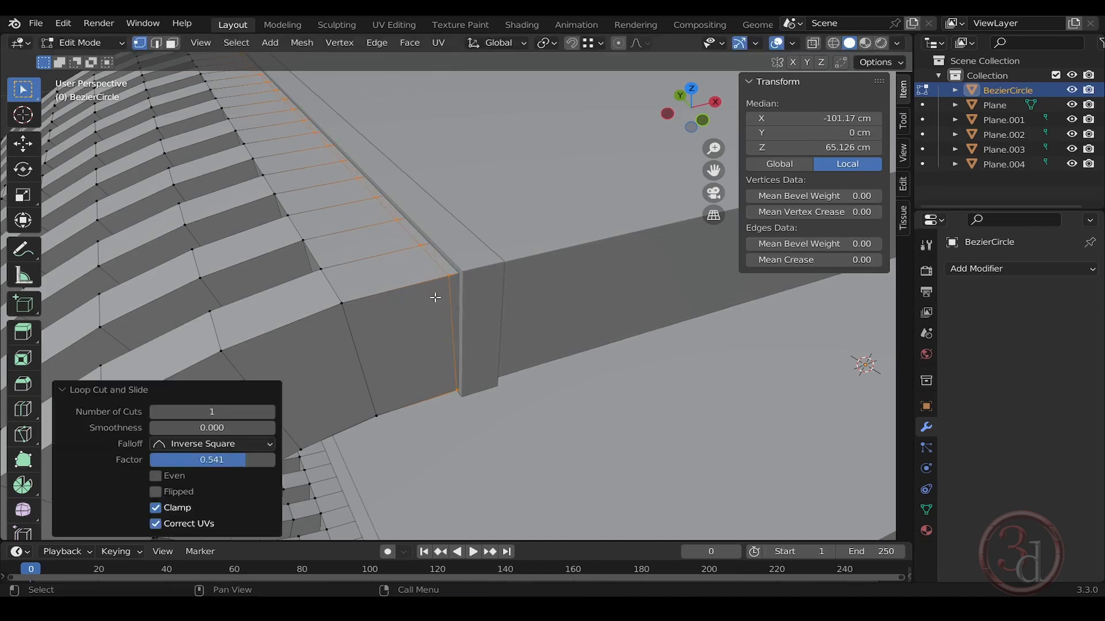
In wireframe display, edge-slide the new loop by about -0.837 to sit against the curve's upper end, and return to solid shading
{"action": "key", "text": "z"}
{"action": "left_click", "coordinate": [379, 297]}
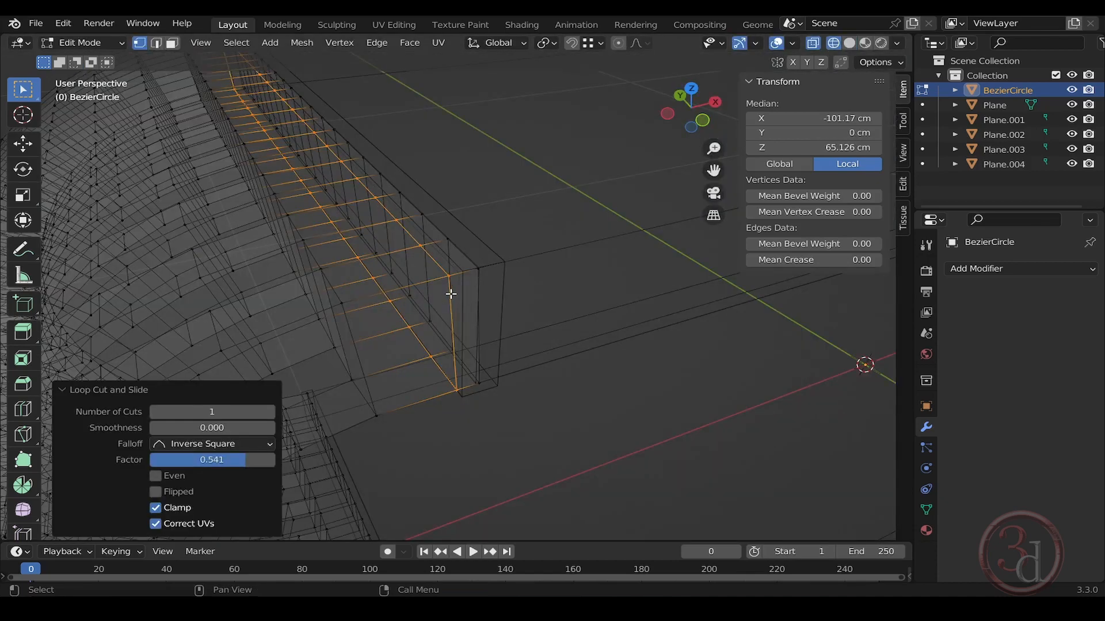
{"action": "key", "text": "g"}
{"action": "key", "text": "g"}
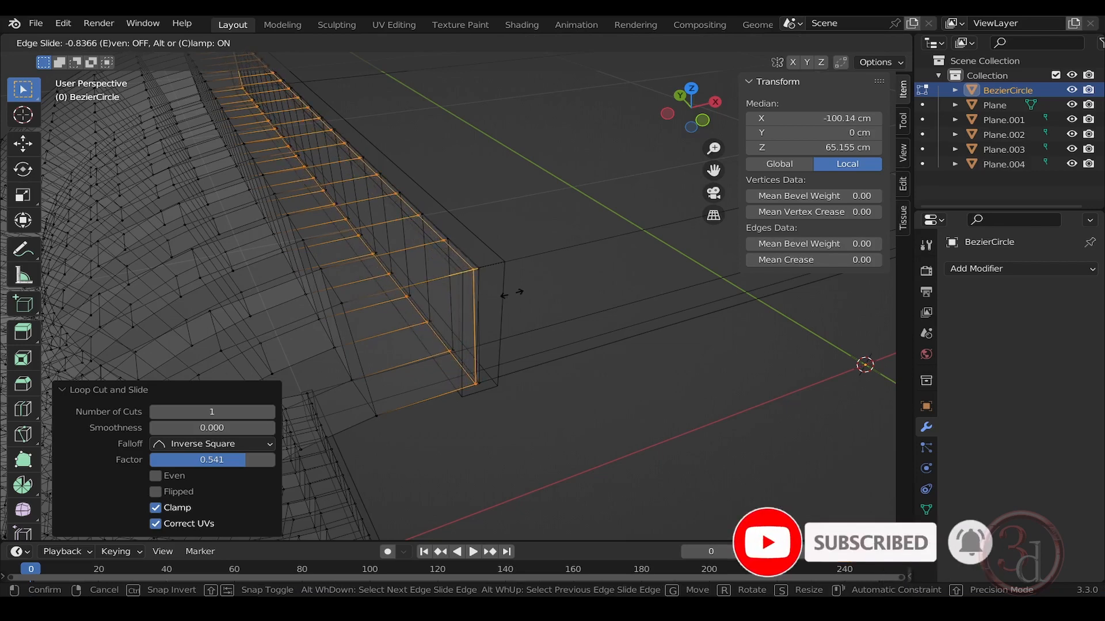
{"action": "left_click", "coordinate": [510, 292]}
{"action": "key", "text": "z"}
{"action": "left_click", "coordinate": [599, 305]}
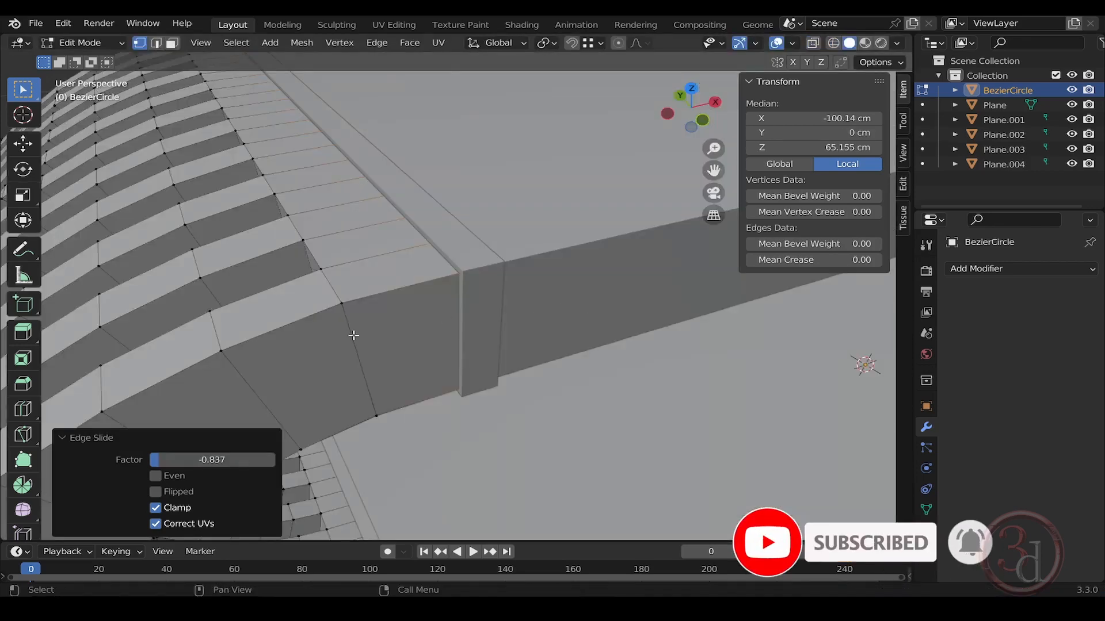
Add a second loop cut across the curve's upper end, slid close to where the slots end with factor -0.939
{"action": "scroll", "coordinate": [392, 328], "scroll_direction": "up", "scroll_amount": 4}
{"action": "scroll", "coordinate": [391, 328], "scroll_direction": "down", "scroll_amount": 4}
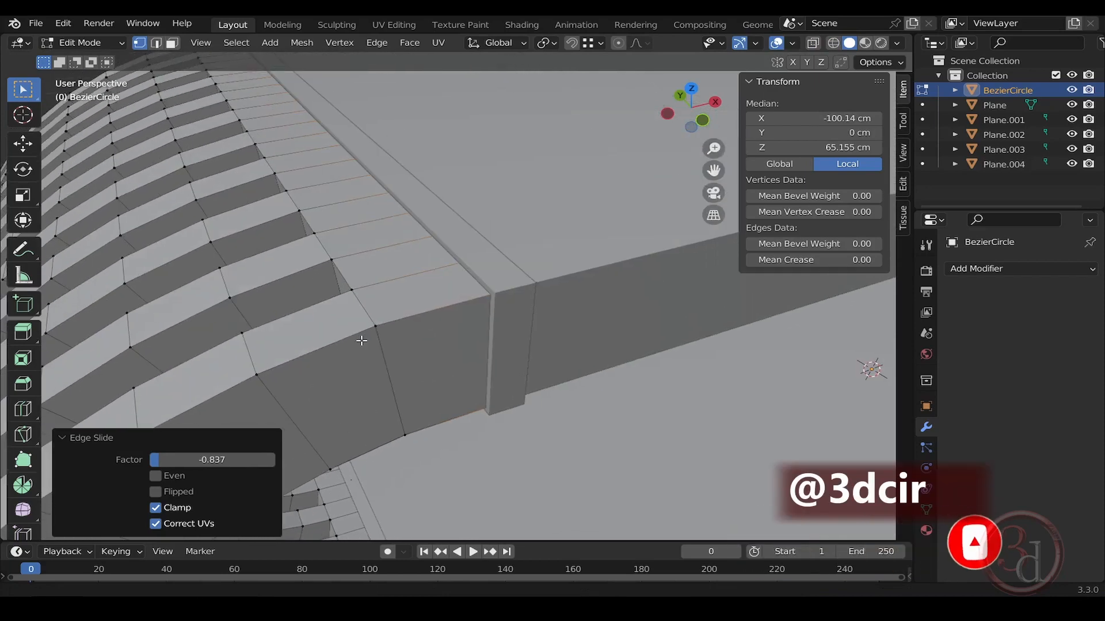
{"action": "key", "text": "ctrl+r"}
{"action": "left_click", "coordinate": [408, 289]}
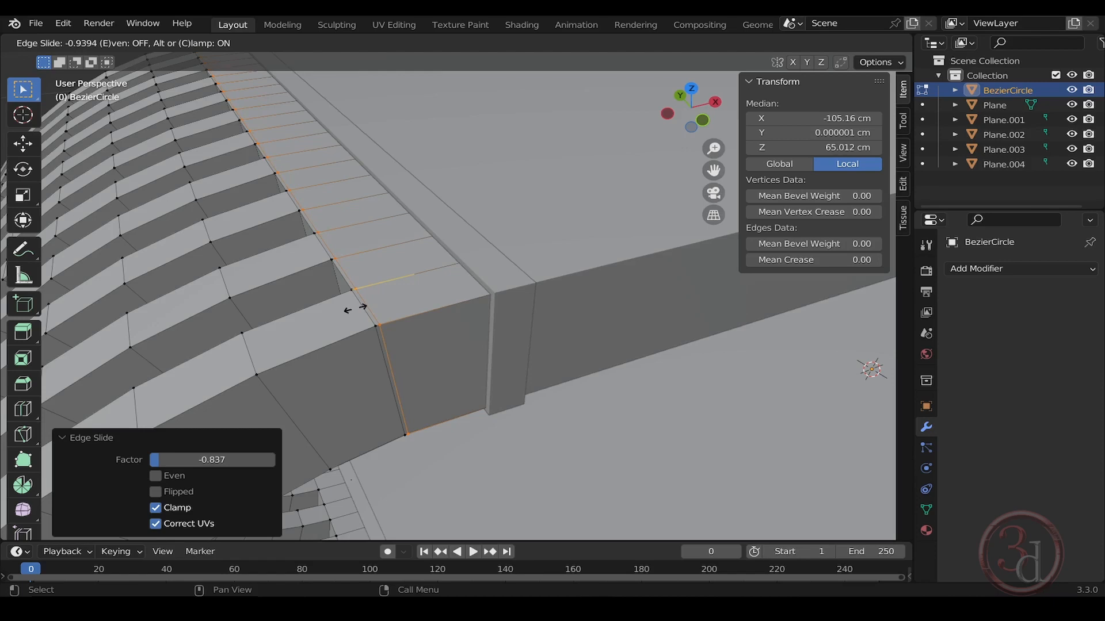
{"action": "left_click", "coordinate": [355, 308]}
Add two lengthwise loop cuts to the outermost negative-Y slat, slid close to its edges with factors 0.897 and -0.907
{"action": "scroll", "coordinate": [418, 334], "scroll_direction": "down", "scroll_amount": 3}
{"action": "scroll", "coordinate": [474, 317], "scroll_direction": "up", "scroll_amount": 1}
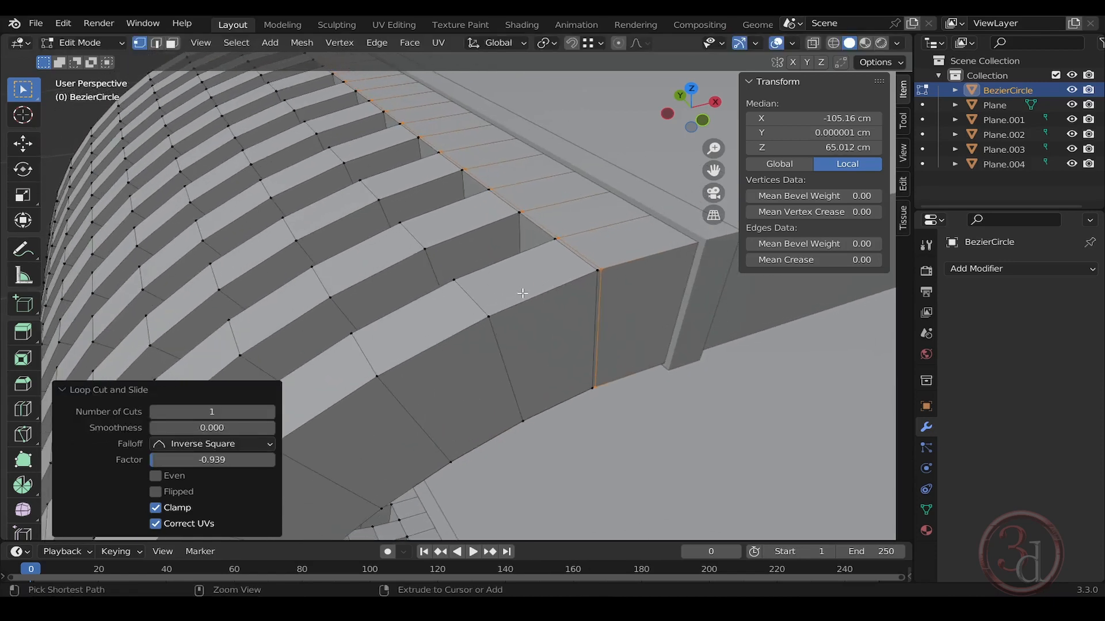
{"action": "key", "text": "ctrl+r"}
{"action": "left_click", "coordinate": [569, 259]}
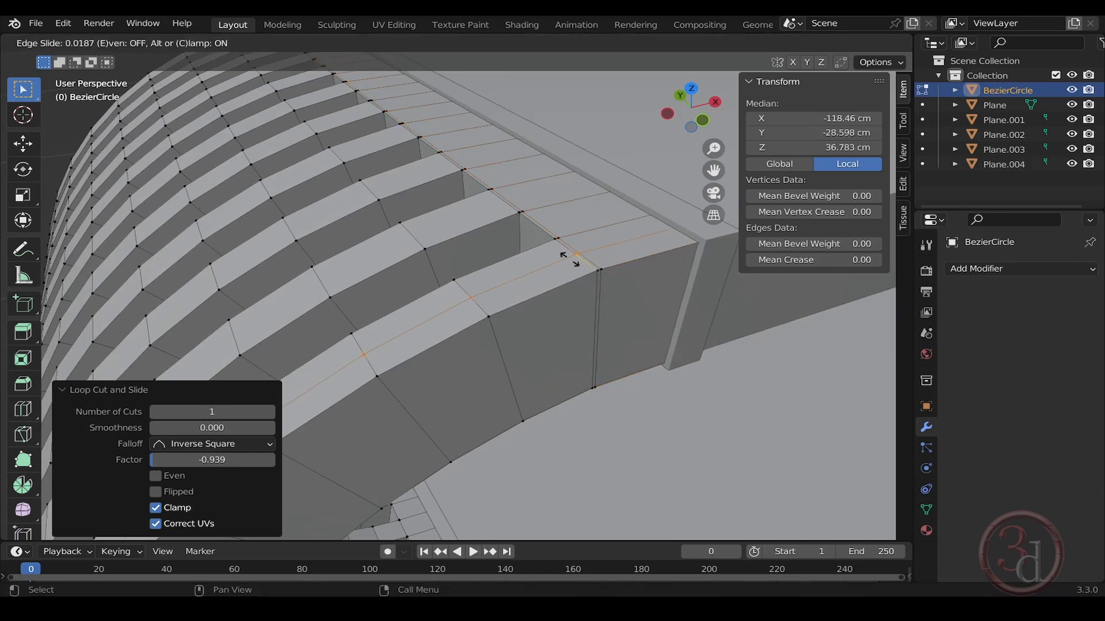
{"action": "left_click", "coordinate": [583, 279]}
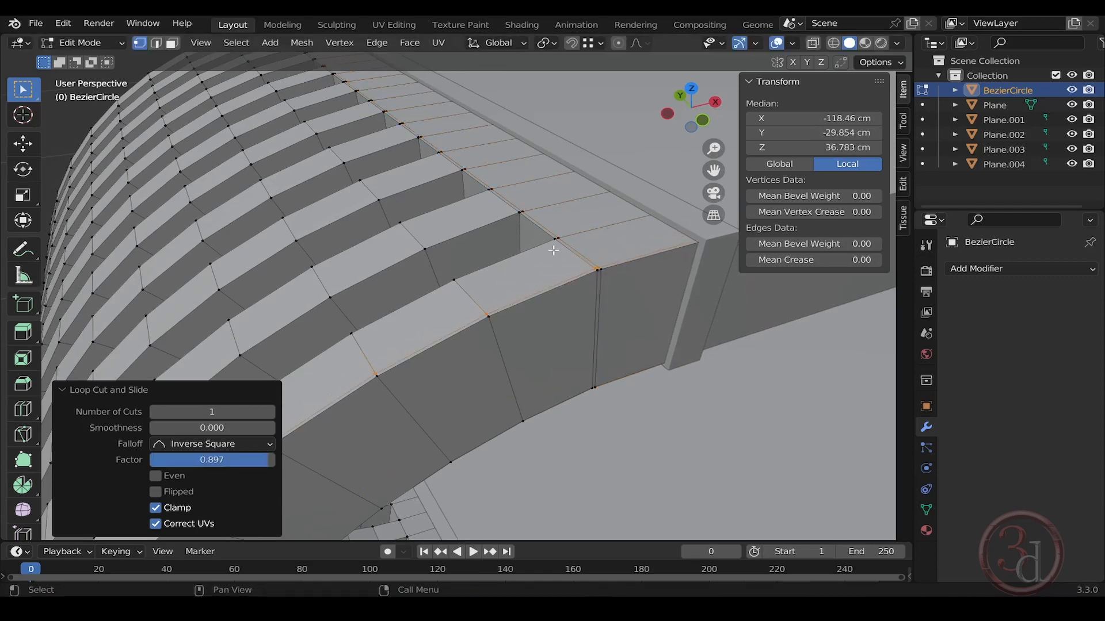
{"action": "scroll", "coordinate": [554, 251], "scroll_direction": "up", "scroll_amount": 4}
{"action": "key", "text": "ctrl+r"}
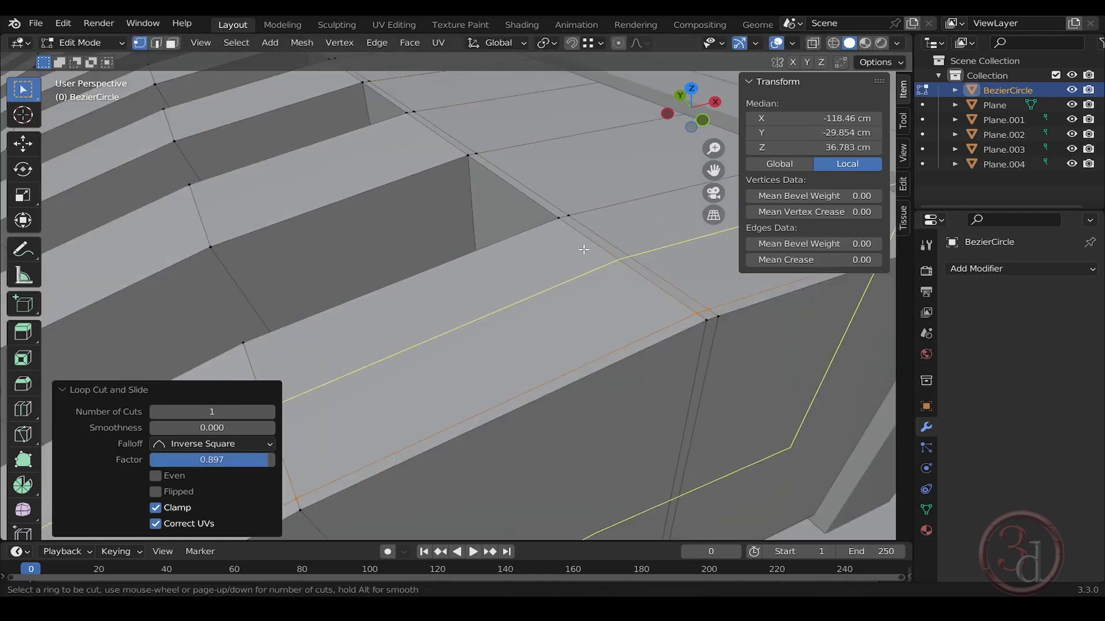
{"action": "left_click", "coordinate": [583, 250]}
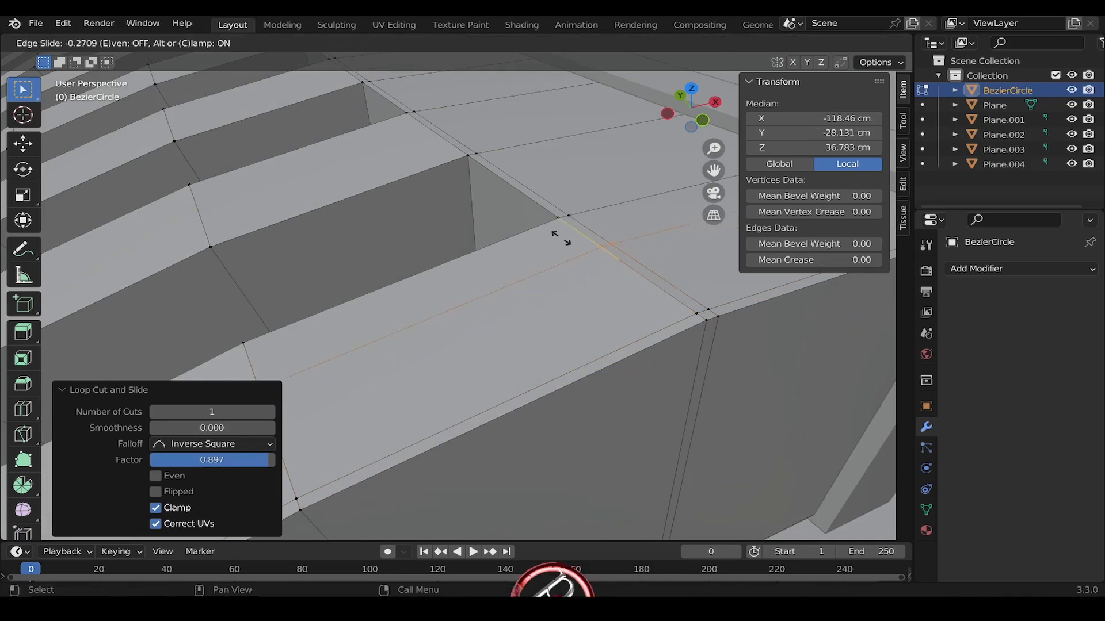
{"action": "left_click", "coordinate": [516, 213]}
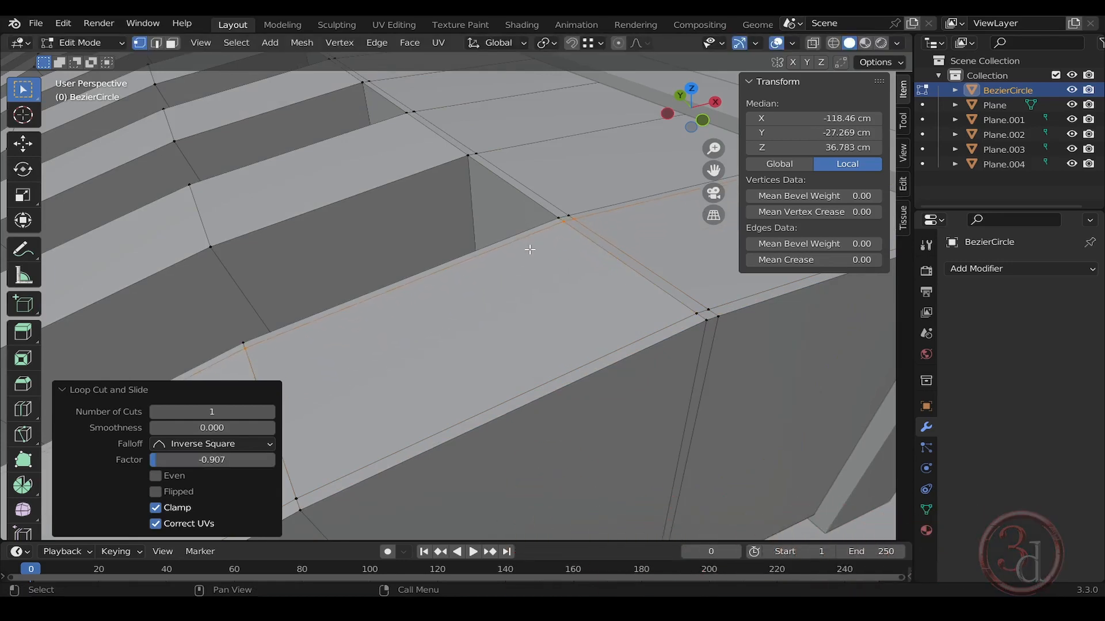
Add lengthwise loop cuts close to both edges of the slats across the middle of the curve
{"action": "scroll", "coordinate": [529, 253], "scroll_direction": "down", "scroll_amount": 7}
{"action": "middle_click_drag", "start_coordinate": [531, 258], "coordinate": [635, 337]}
{"action": "scroll", "coordinate": [632, 336], "scroll_direction": "up", "scroll_amount": 4}
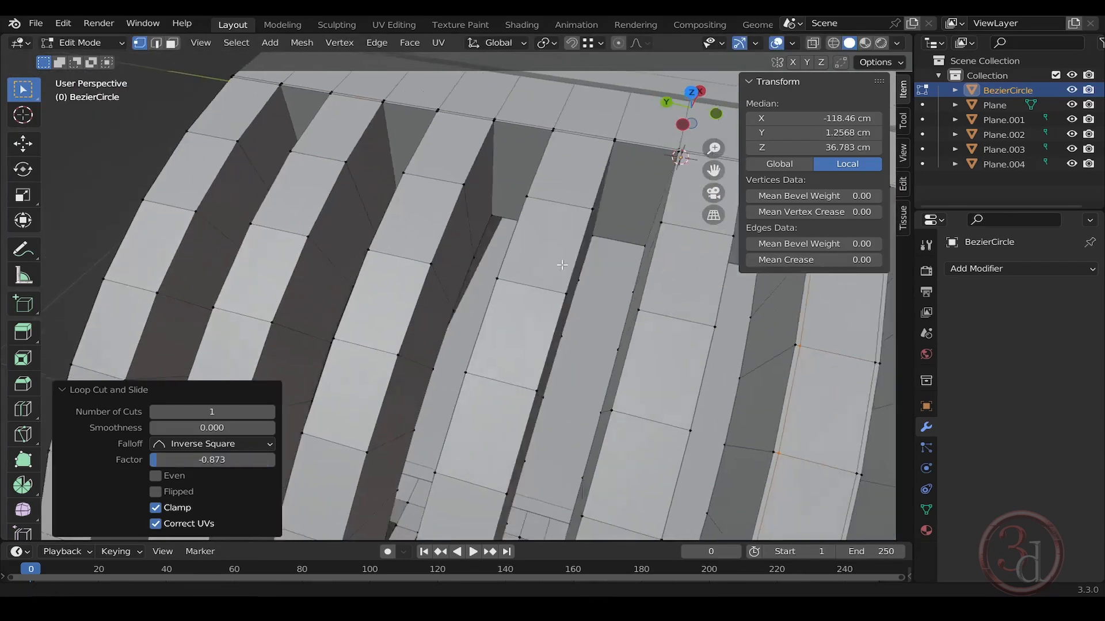
{"action": "key", "text": "ctrl+r"}
{"action": "left_click", "coordinate": [638, 237]}
{"action": "left_click", "coordinate": [638, 236]}
{"action": "key", "text": "ctrl+r"}
{"action": "left_click", "coordinate": [579, 226]}
{"action": "left_click", "coordinate": [565, 224]}
{"action": "key", "text": "ctrl+r"}
{"action": "left_click", "coordinate": [497, 219]}
{"action": "left_click", "coordinate": [498, 219]}
{"action": "key", "text": "ctrl+r"}
{"action": "left_click", "coordinate": [469, 208]}
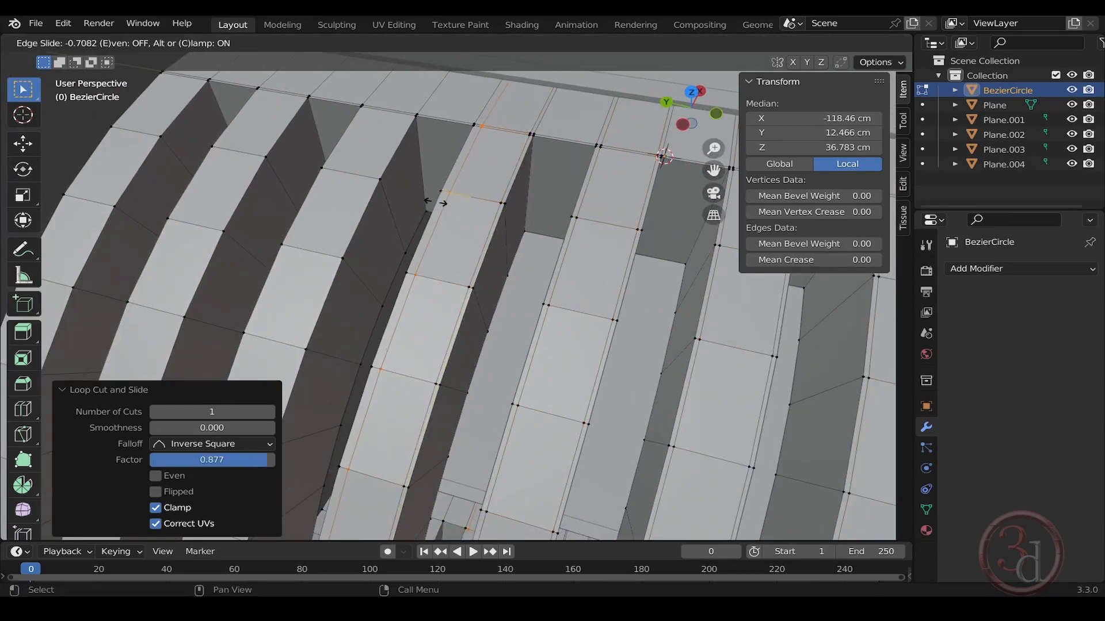
{"action": "left_click", "coordinate": [442, 201]}
Add lengthwise loop cuts close to the edges of the remaining slats up to the curve's positive-Y side
{"action": "middle_click_drag", "start_coordinate": [442, 202], "coordinate": [618, 264], "text": "shift"}
{"action": "key", "text": "ctrl+r"}
{"action": "left_click", "coordinate": [581, 250]}
{"action": "left_click", "coordinate": [487, 236]}
{"action": "key", "text": "ctrl+r"}
{"action": "left_click", "coordinate": [461, 230]}
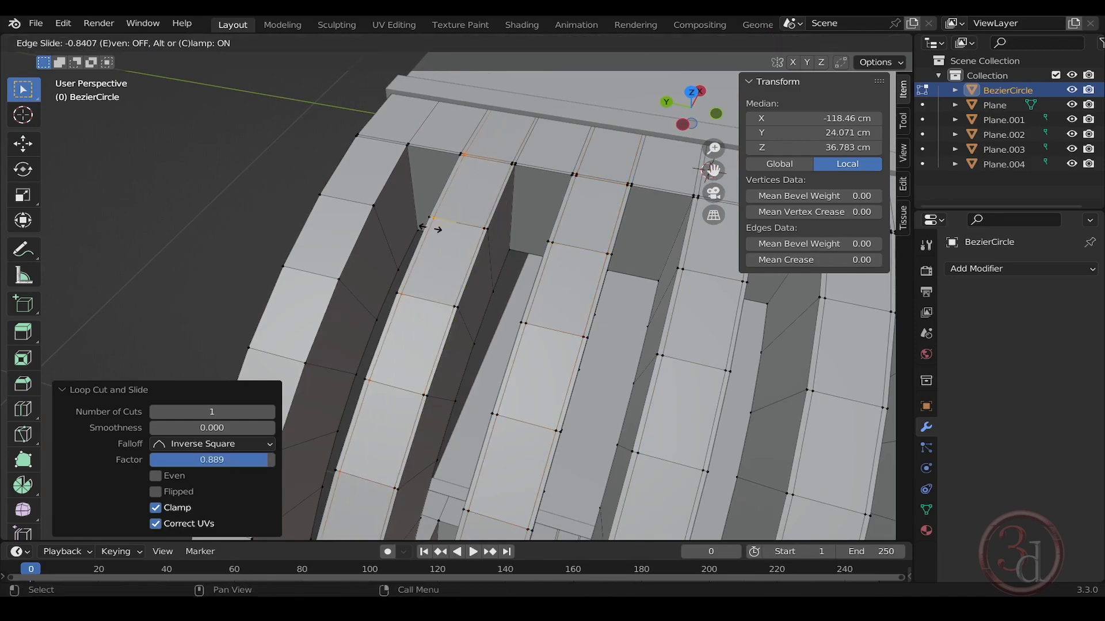
{"action": "left_click", "coordinate": [439, 227]}
{"action": "middle_click_drag", "start_coordinate": [439, 227], "coordinate": [581, 251], "text": "shift"}
{"action": "key", "text": "ctrl+r"}
{"action": "left_click", "coordinate": [570, 251]}
{"action": "left_click", "coordinate": [580, 253]}
Add loop cuts around the curve's side face, one close to the outer edge and one close to the inner edge with factor 0.931
{"action": "middle_click_drag", "start_coordinate": [556, 308], "coordinate": [578, 308]}
{"action": "scroll", "coordinate": [469, 200], "scroll_direction": "up", "scroll_amount": 2}
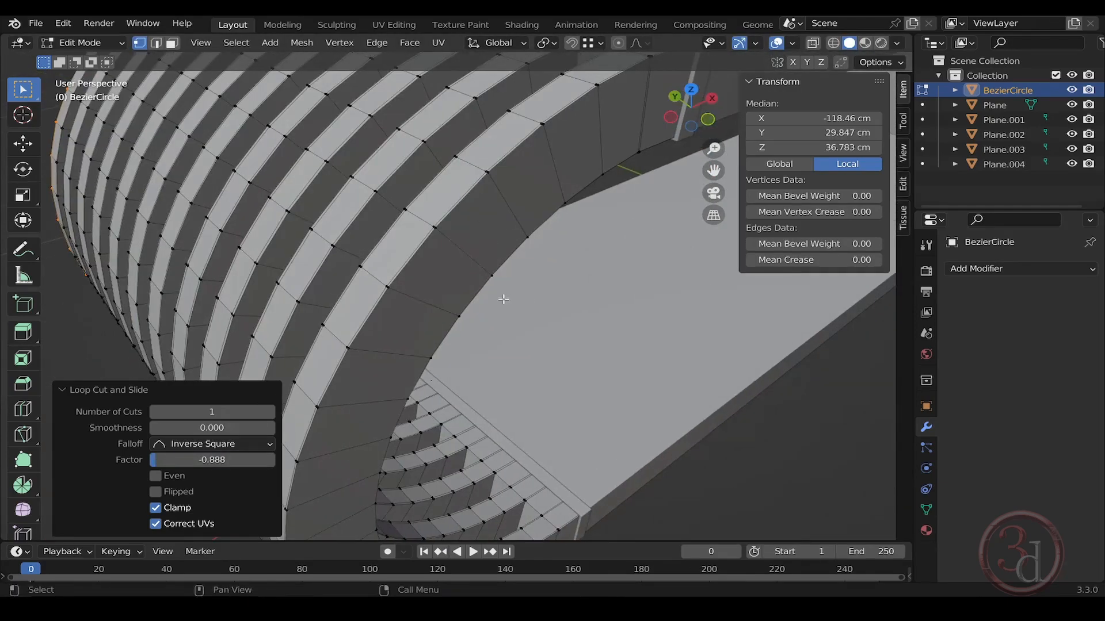
{"action": "middle_click_drag", "start_coordinate": [504, 300], "coordinate": [469, 305]}
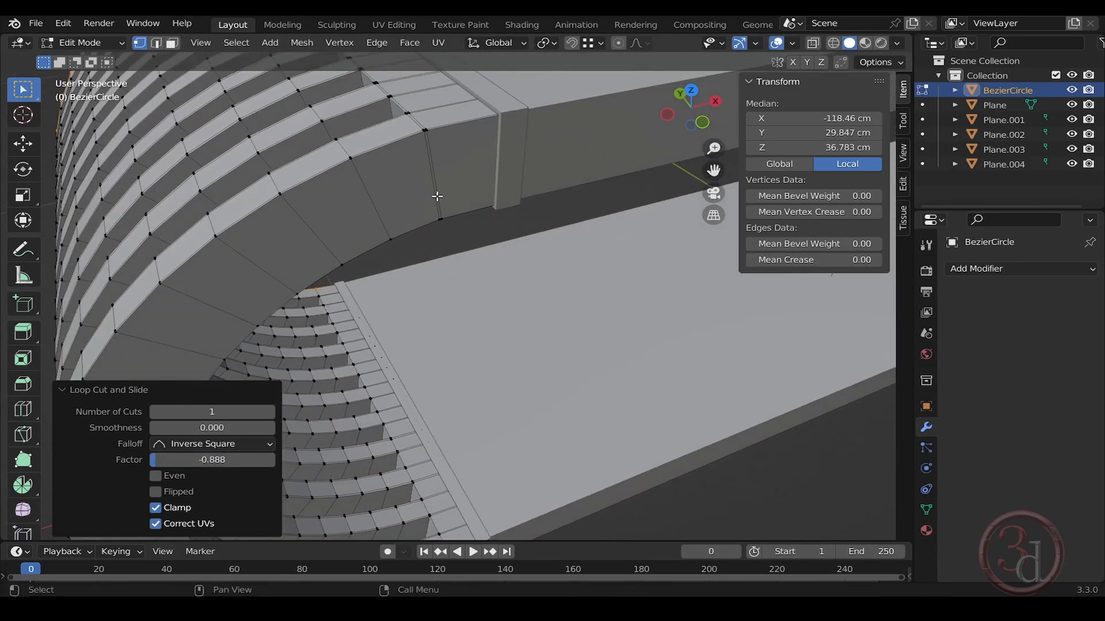
{"action": "key", "text": "ctrl+r"}
{"action": "left_click", "coordinate": [432, 161]}
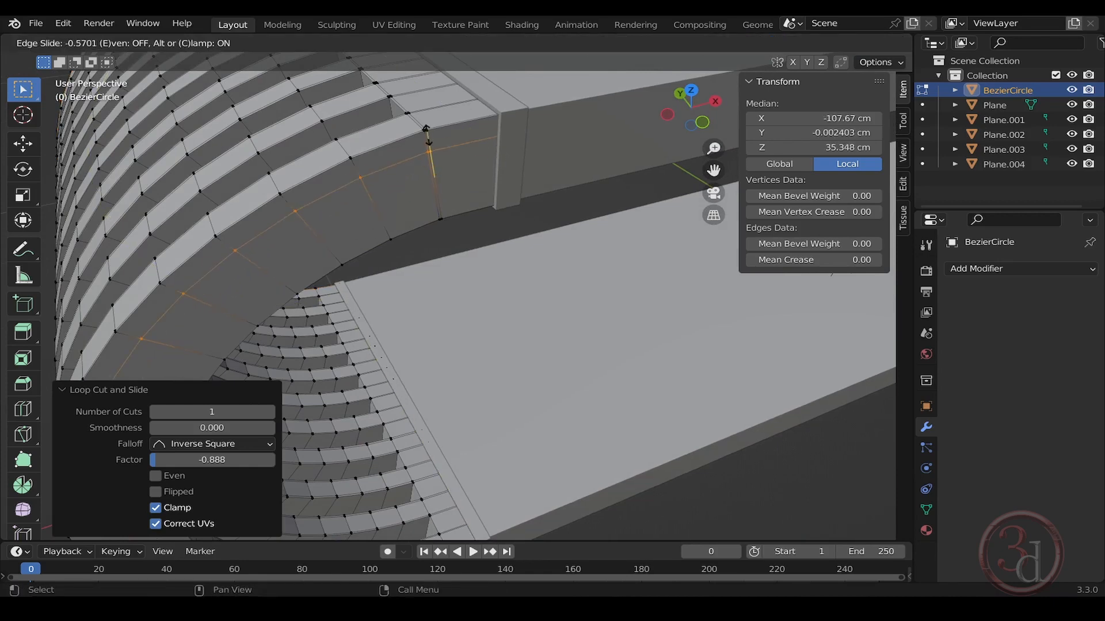
{"action": "left_click", "coordinate": [451, 114]}
{"action": "key", "text": "ctrl+r"}
{"action": "left_click", "coordinate": [451, 183]}
{"action": "left_click", "coordinate": [469, 222]}
Add a loop cut across the curve's lower end and edge-slide it by 0.834 to sit against the seam
{"action": "middle_click_drag", "start_coordinate": [469, 222], "coordinate": [527, 114], "text": "shift"}
{"action": "key", "text": "ctrl+r"}
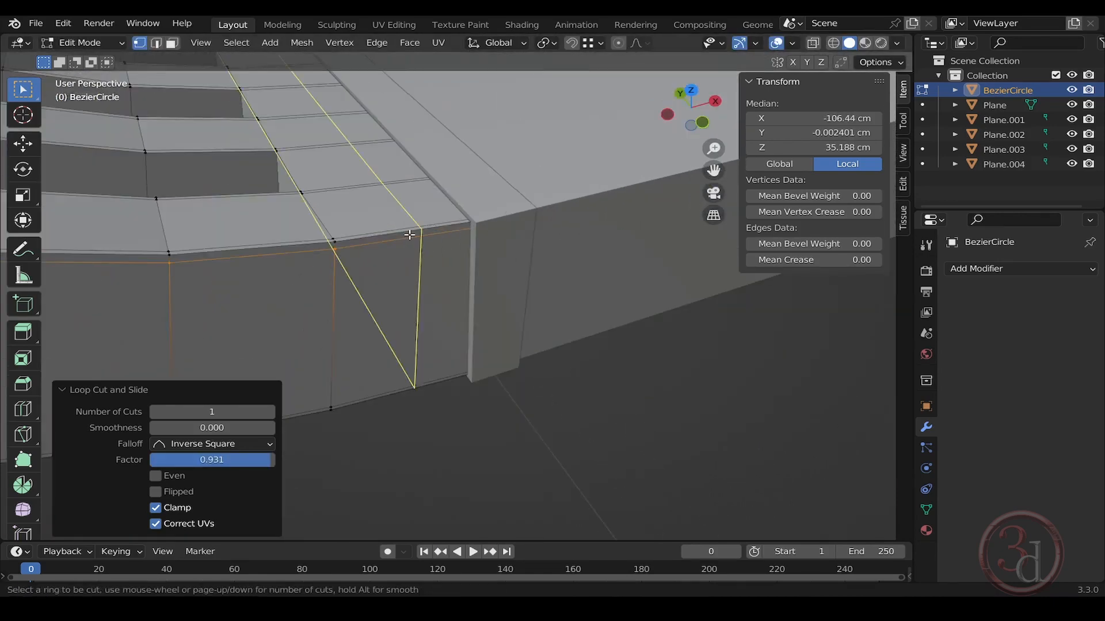
{"action": "left_click", "coordinate": [409, 232]}
{"action": "left_click", "coordinate": [488, 276]}
{"action": "key", "text": "alt+z"}
{"action": "key", "text": "g"}
{"action": "key", "text": "g"}
{"action": "key", "text": "alt+z"}
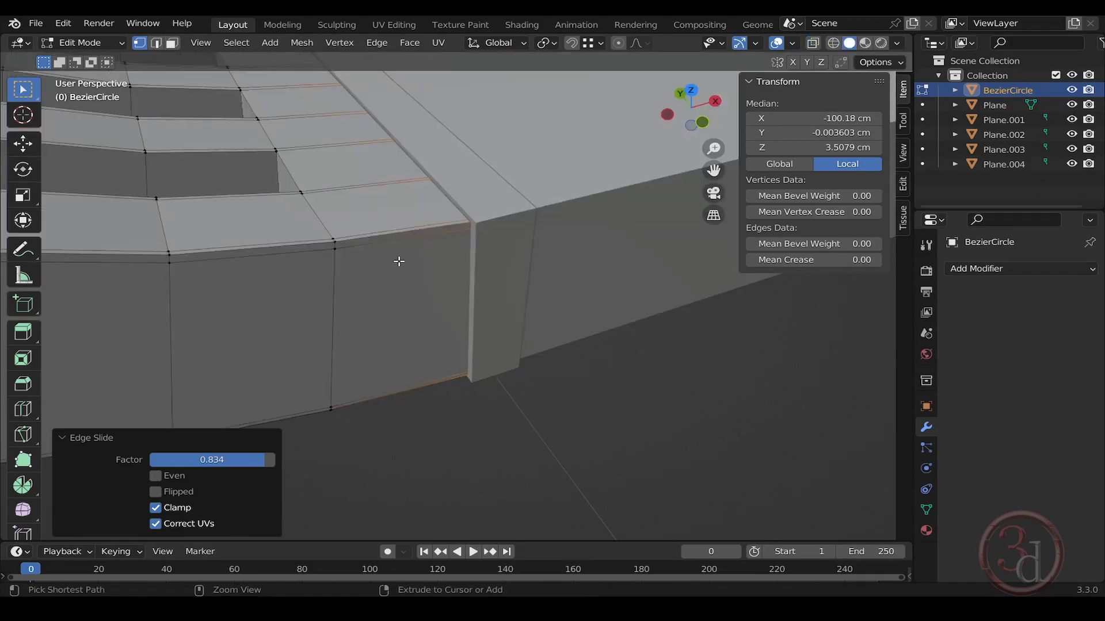
Add another loop cut across the curve's lower end, slid close to where the slots end with factor -0.941
{"action": "key", "text": "g"}
{"action": "key", "text": "g"}
{"action": "left_click", "coordinate": [326, 274]}
Add a loop cut along the second slat's side wall inside the first slot, slid close to its outer edge with factor -0.950
{"action": "scroll", "coordinate": [345, 273], "scroll_direction": "down", "scroll_amount": 4}
{"action": "middle_click_drag", "start_coordinate": [380, 115], "coordinate": [402, 109]}
{"action": "middle_click_drag", "start_coordinate": [414, 92], "coordinate": [448, 247], "text": "shift"}
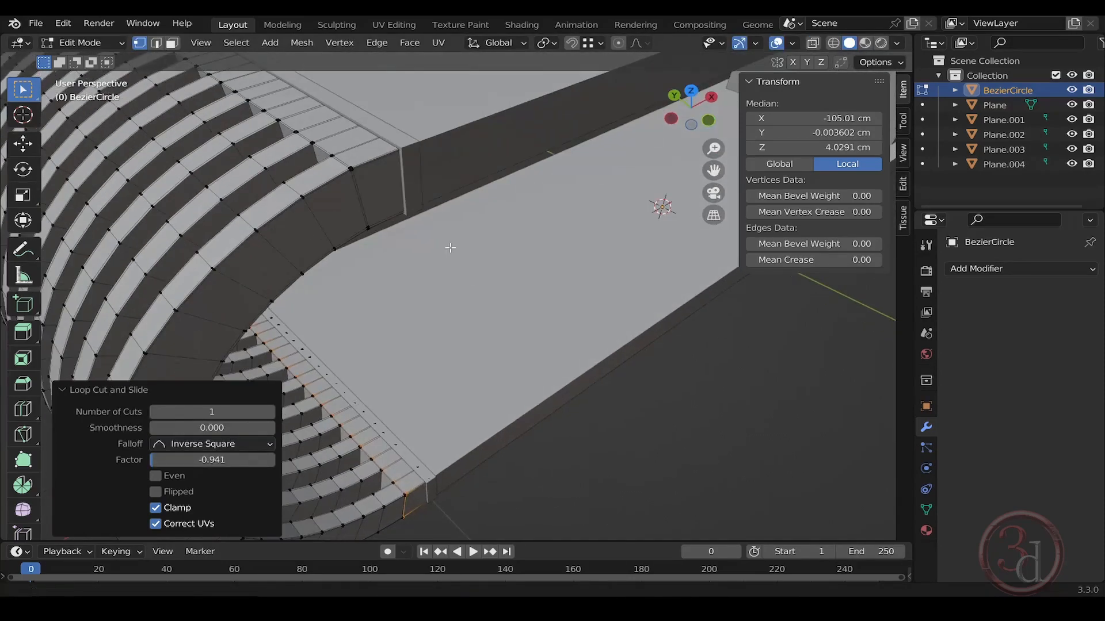
{"action": "scroll", "coordinate": [331, 189], "scroll_direction": "up", "scroll_amount": 6}
{"action": "scroll", "coordinate": [333, 189], "scroll_direction": "down", "scroll_amount": 4}
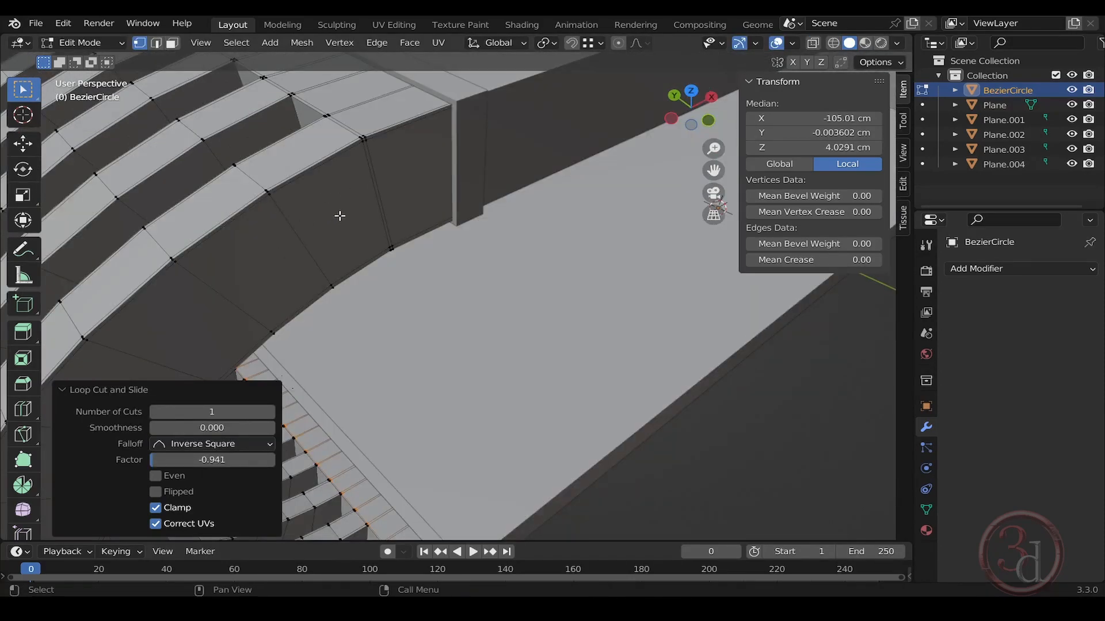
{"action": "middle_click_drag", "start_coordinate": [339, 215], "coordinate": [522, 184], "text": "shift"}
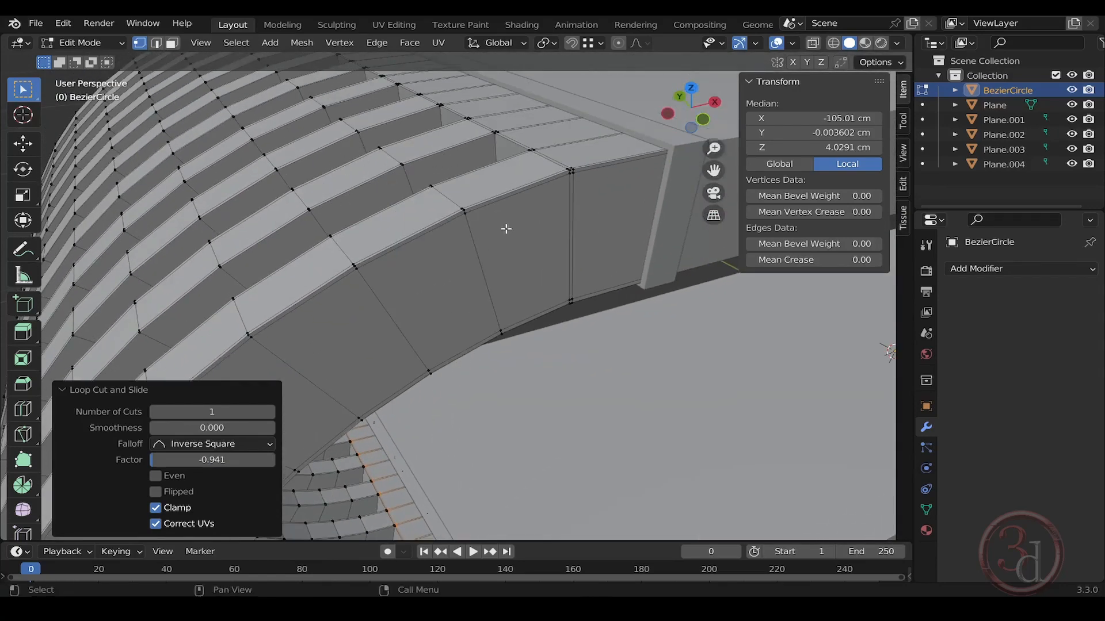
{"action": "key", "text": "ctrl+r"}
{"action": "left_click", "coordinate": [405, 174]}
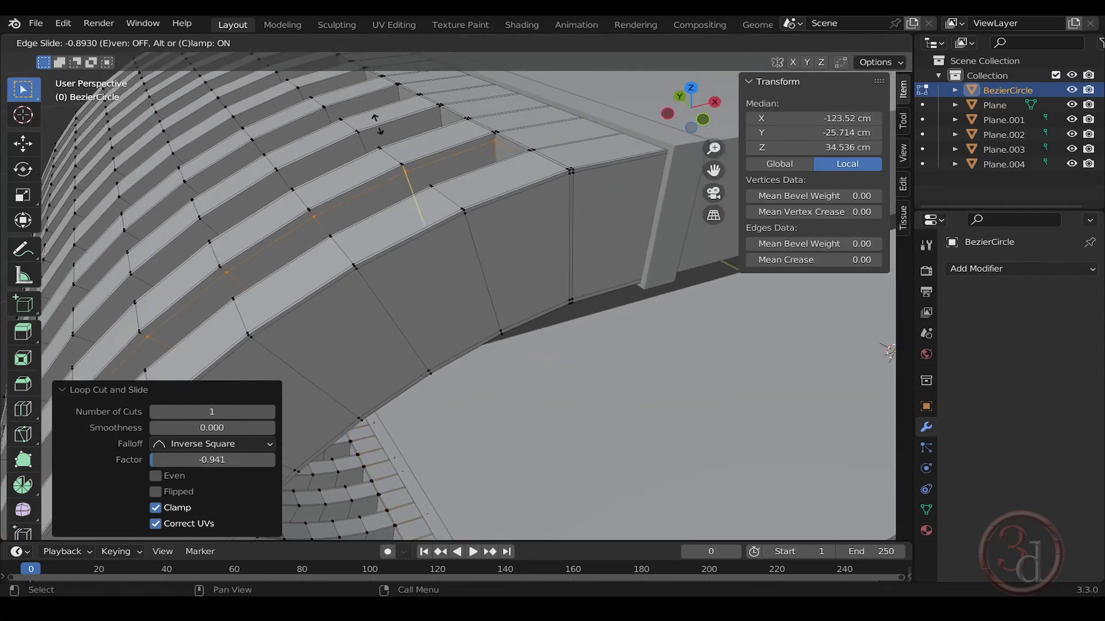
{"action": "left_click", "coordinate": [374, 121]}
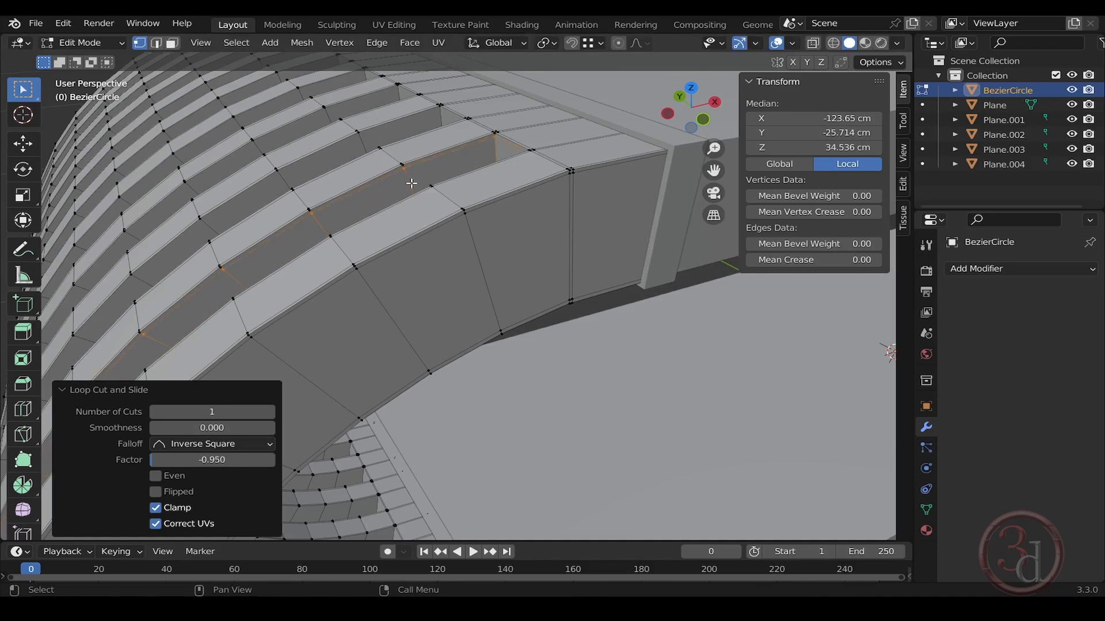
Add a loop cut along the same slot wall, slid close to its inner edge with factor 0.947
{"action": "scroll", "coordinate": [416, 207], "scroll_direction": "up", "scroll_amount": 5}
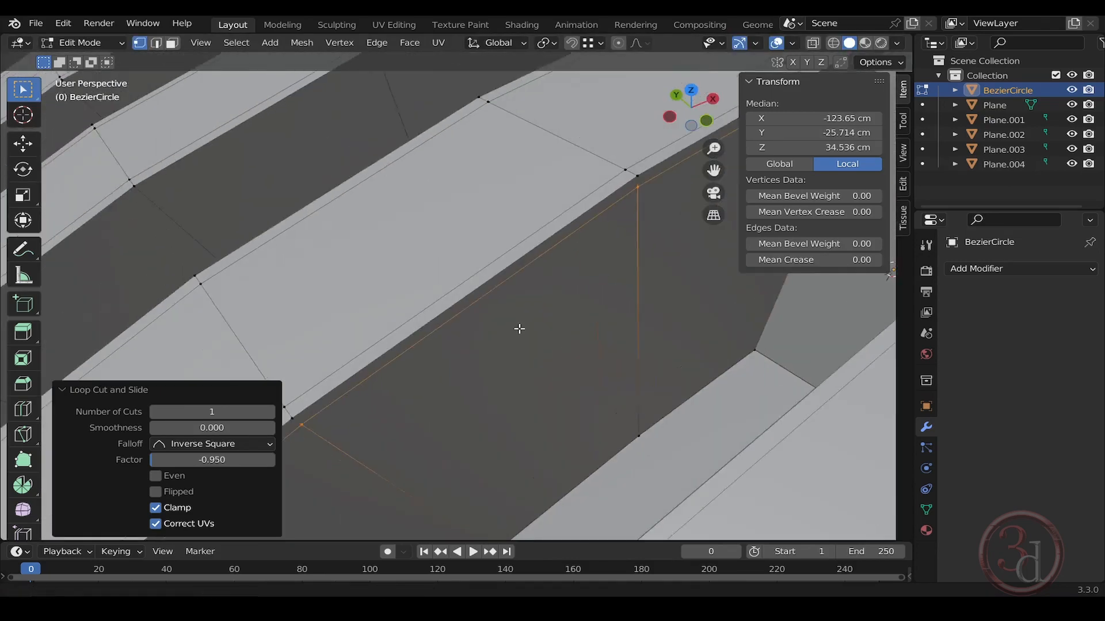
{"action": "middle_click_drag", "start_coordinate": [520, 329], "coordinate": [569, 311]}
{"action": "key", "text": "ctrl+r"}
{"action": "left_click", "coordinate": [599, 292]}
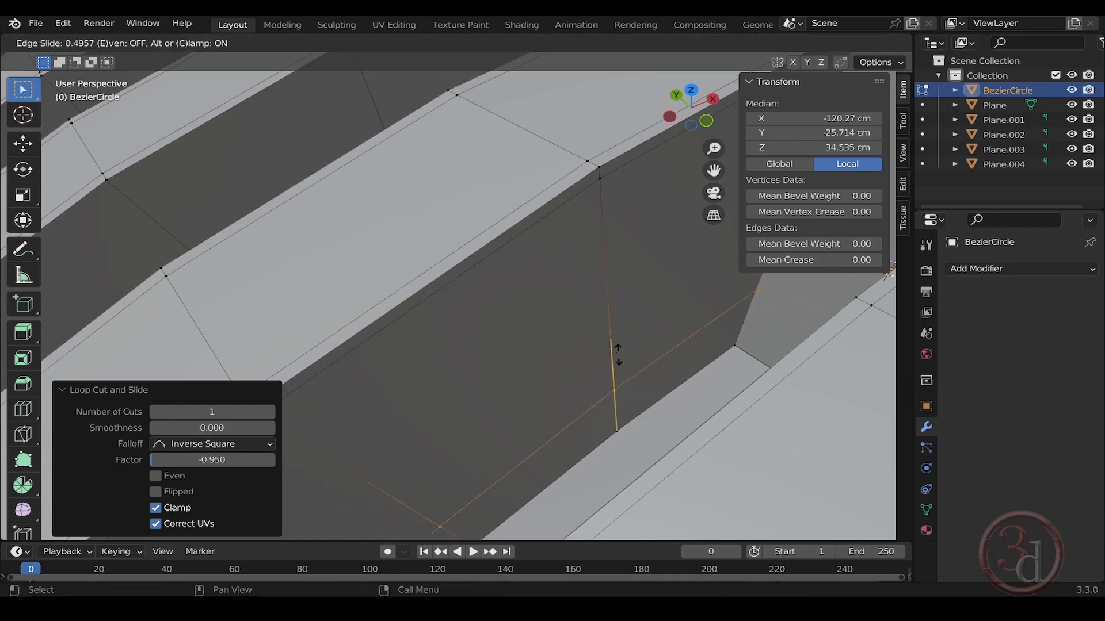
{"action": "left_click", "coordinate": [622, 410]}
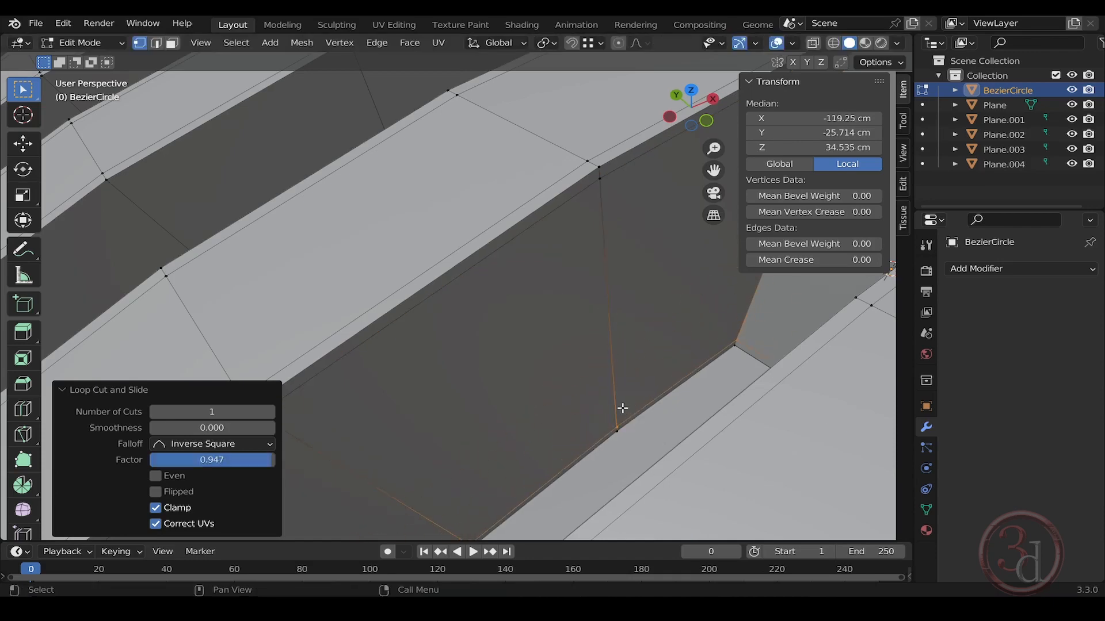
Add two loop cuts along the outermost slat's inner slot wall on the far side, slid near its edges with factors -0.949 and 0.894
{"action": "scroll", "coordinate": [604, 305], "scroll_direction": "down", "scroll_amount": 5}
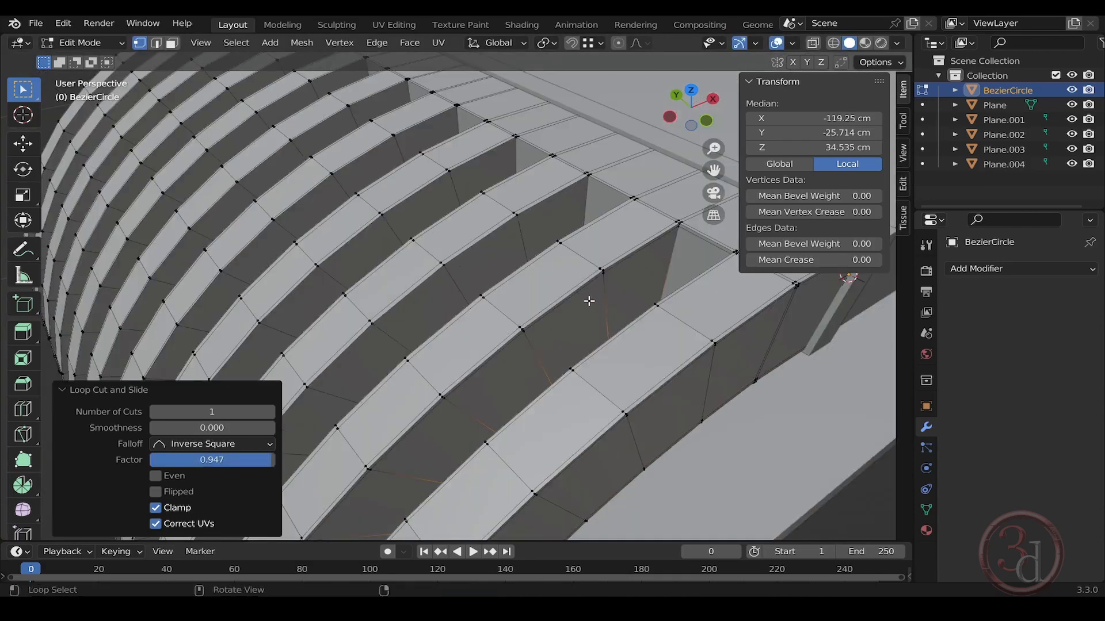
{"action": "middle_click_drag", "start_coordinate": [589, 301], "coordinate": [598, 300]}
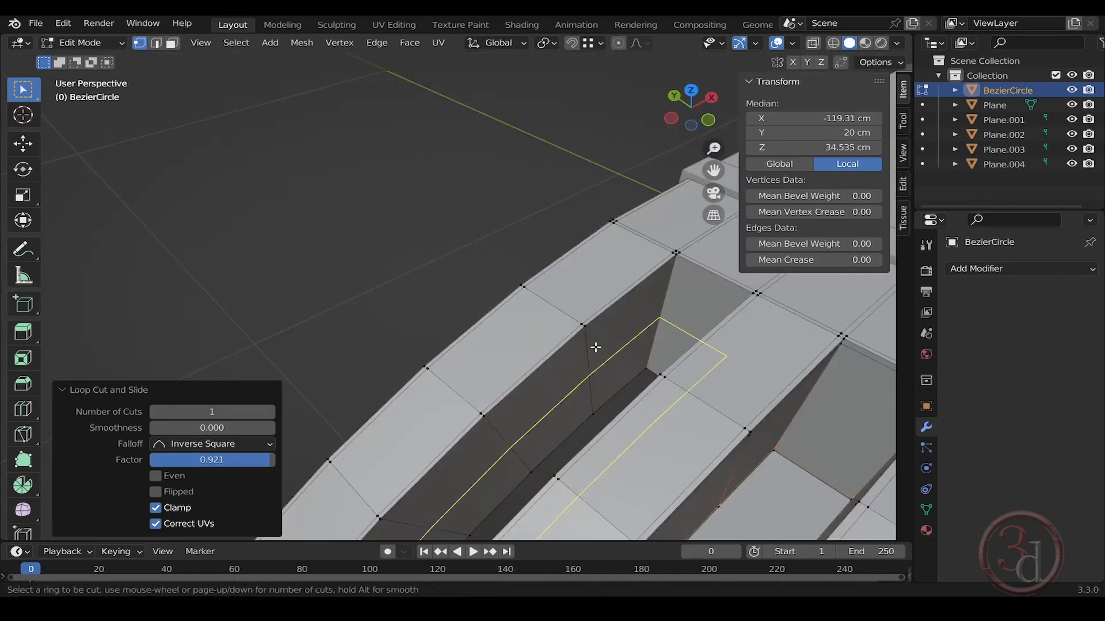
{"action": "left_click", "coordinate": [593, 345]}
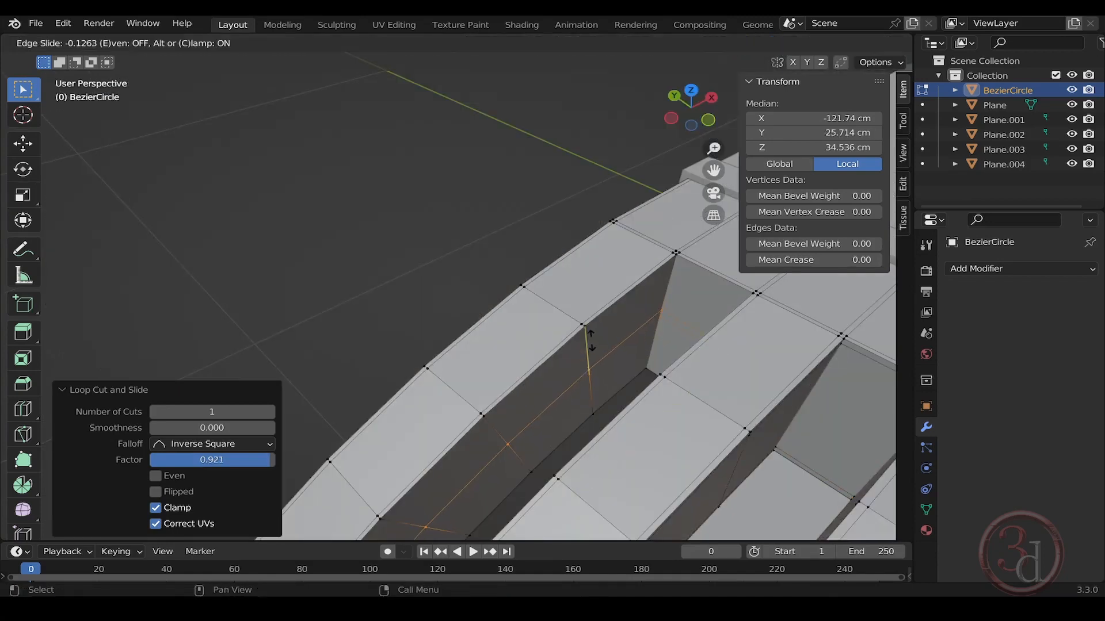
{"action": "left_click", "coordinate": [598, 311]}
{"action": "key", "text": "ctrl+r"}
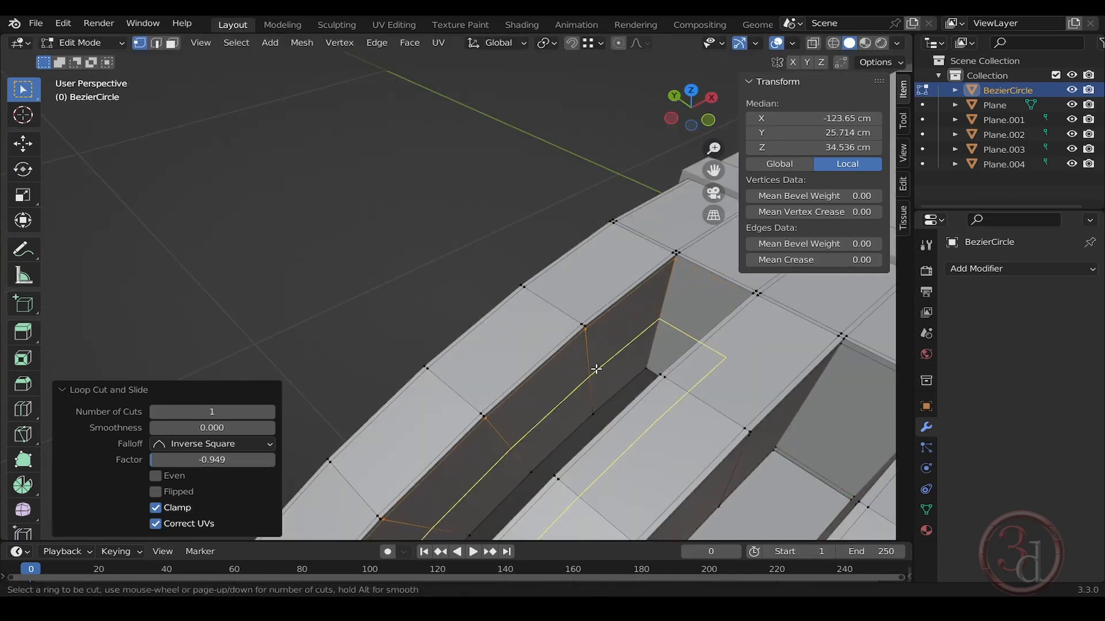
{"action": "left_click", "coordinate": [596, 369]}
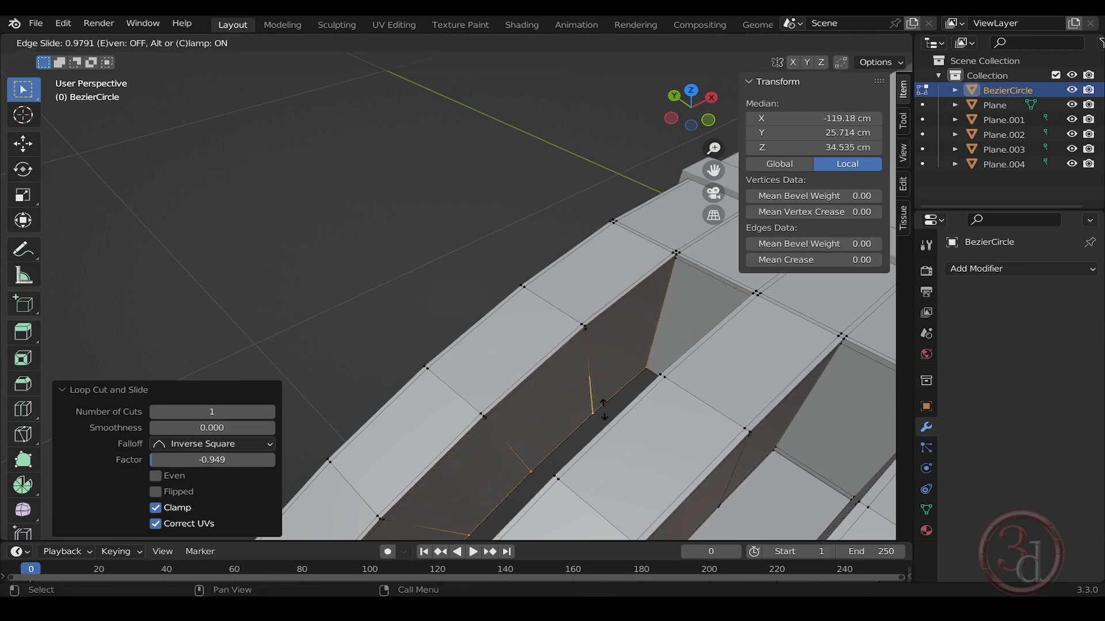
{"action": "left_click", "coordinate": [602, 406]}
Return to Object Mode and add a Catmull-Clark Subdivision Surface modifier to the slotted curve with viewport level 2
{"action": "middle_click_drag", "start_coordinate": [602, 406], "coordinate": [677, 423]}
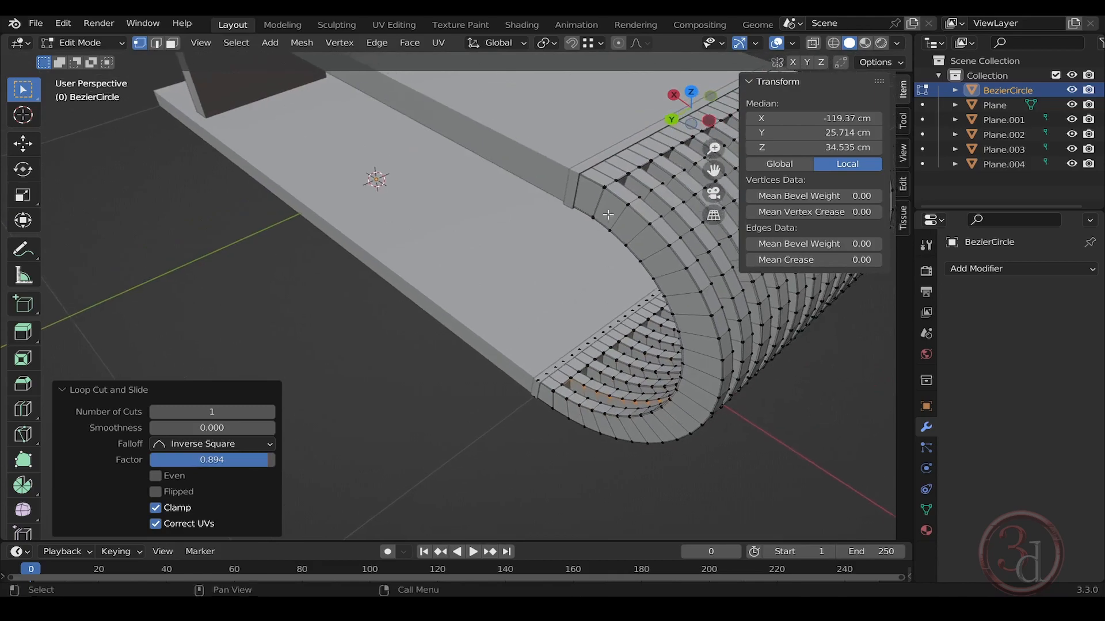
{"action": "scroll", "coordinate": [608, 212], "scroll_direction": "up", "scroll_amount": 6}
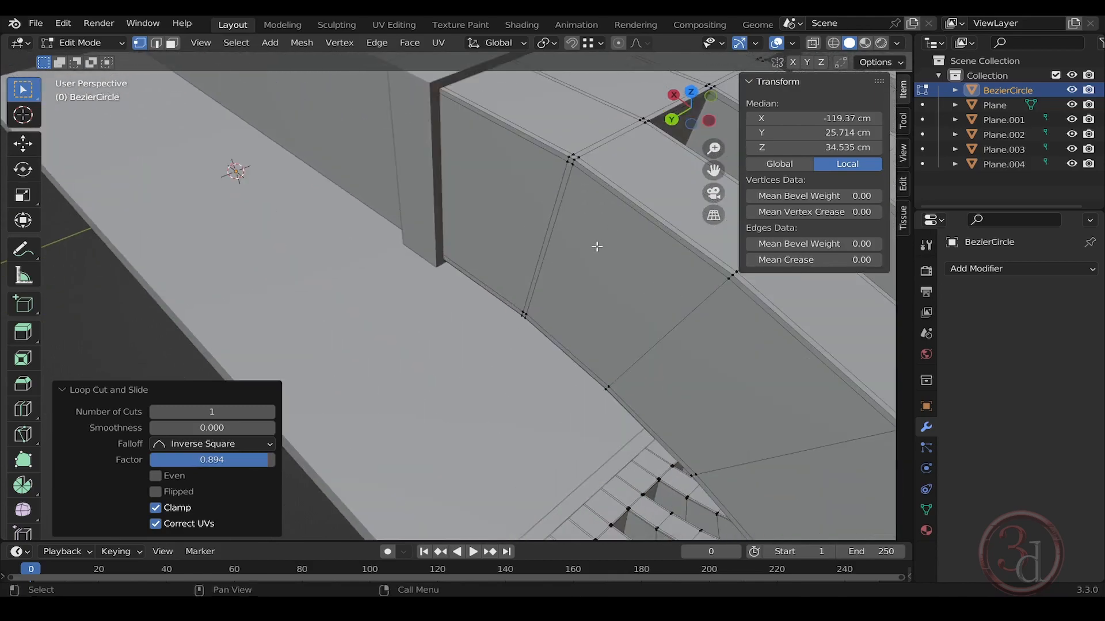
{"action": "scroll", "coordinate": [513, 206], "scroll_direction": "down", "scroll_amount": 5}
{"action": "middle_click_drag", "start_coordinate": [511, 197], "coordinate": [426, 190]}
{"action": "scroll", "coordinate": [426, 190], "scroll_direction": "down", "scroll_amount": 4}
{"action": "middle_click_drag", "start_coordinate": [492, 227], "coordinate": [570, 268]}
{"action": "key", "text": "Tab"}
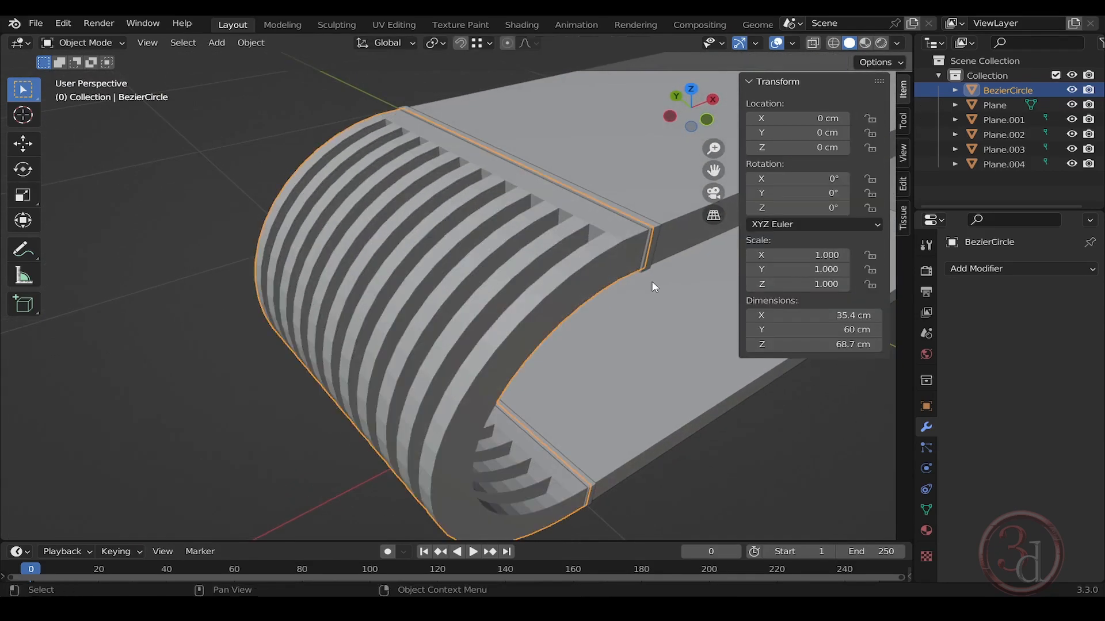
{"action": "left_click", "coordinate": [1006, 269]}
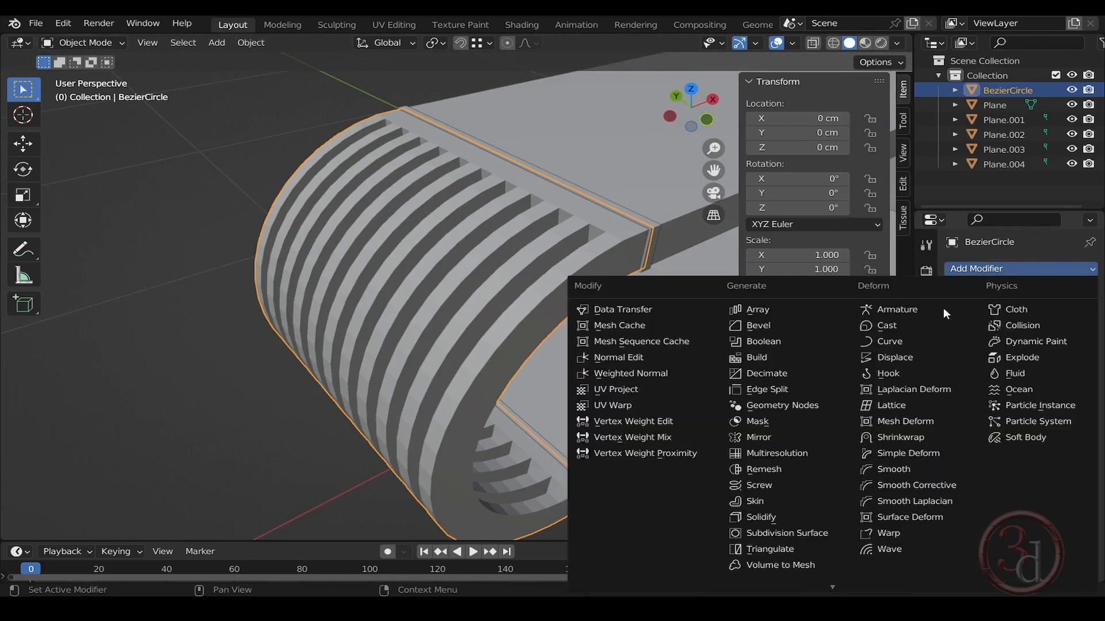
{"action": "left_click", "coordinate": [775, 534]}
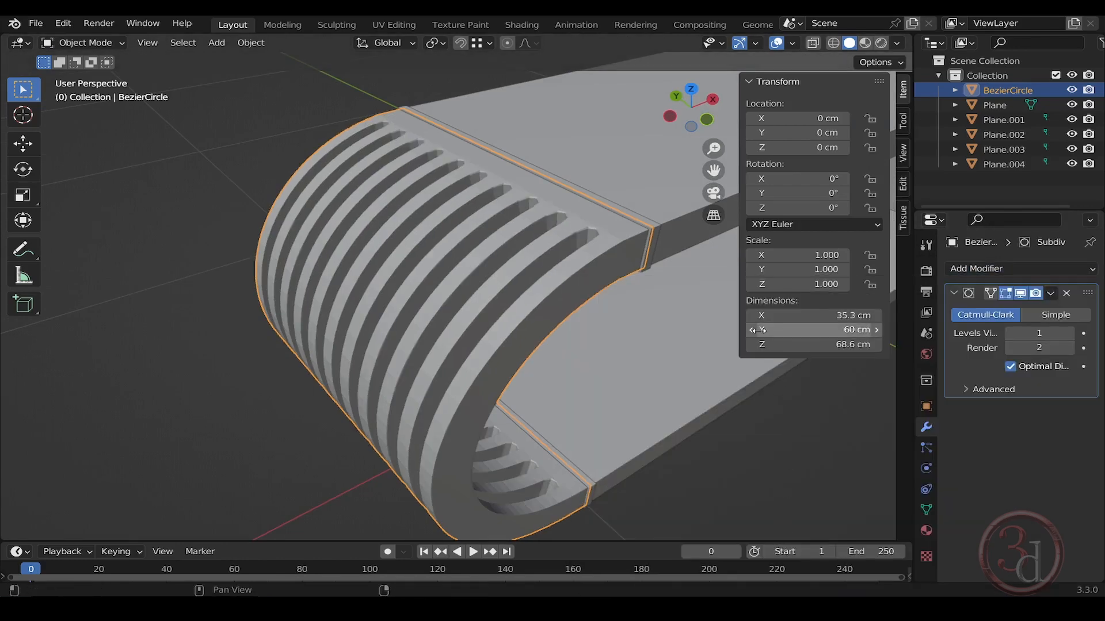
{"action": "left_click", "coordinate": [1070, 333]}
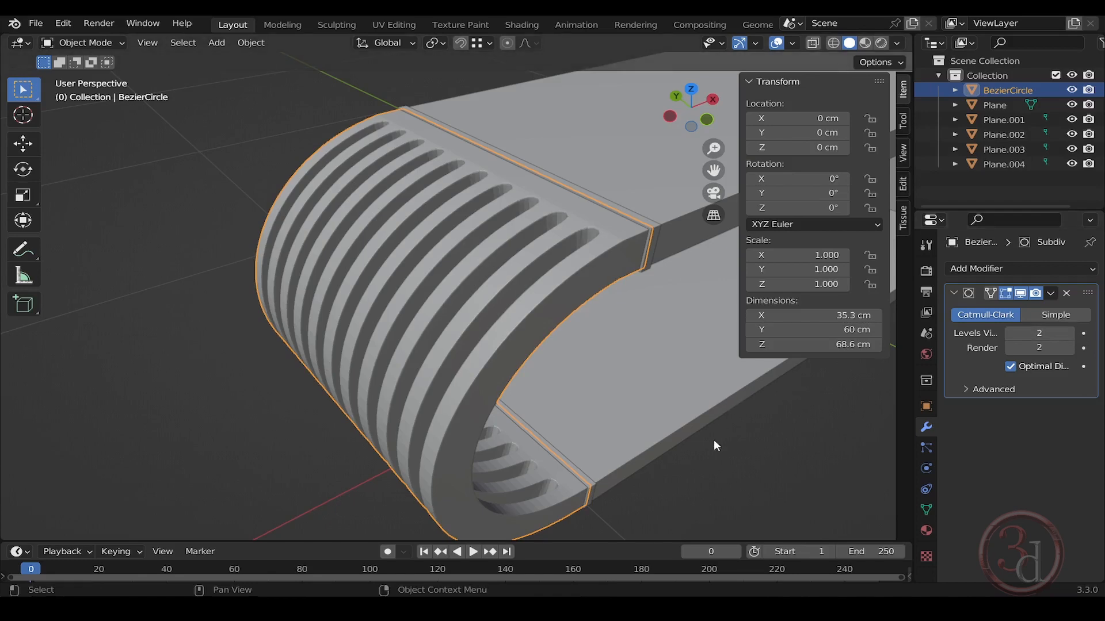
Deselect the slotted curve and raise its subdivision viewport level to 3
{"action": "left_click", "coordinate": [747, 458]}
{"action": "middle_click_drag", "start_coordinate": [609, 271], "coordinate": [554, 318]}
{"action": "key", "text": "ctrl+3"}
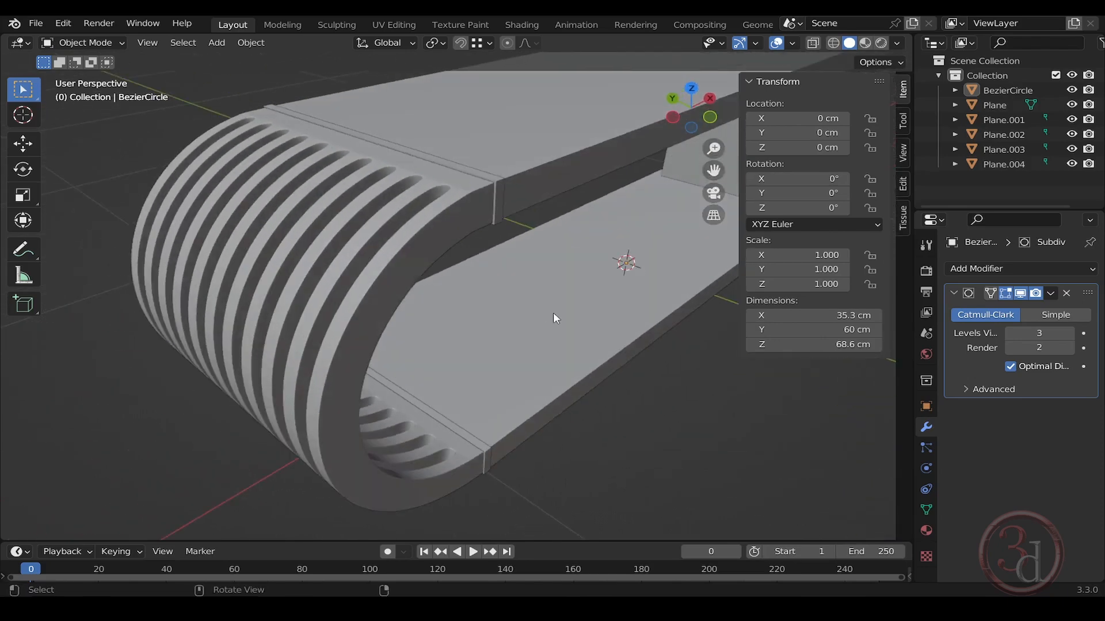
Hide the transform properties and examine the whole console table, including the smoothed slotted curve and its seams
{"action": "middle_click_drag", "start_coordinate": [575, 246], "coordinate": [450, 287], "text": "shift"}
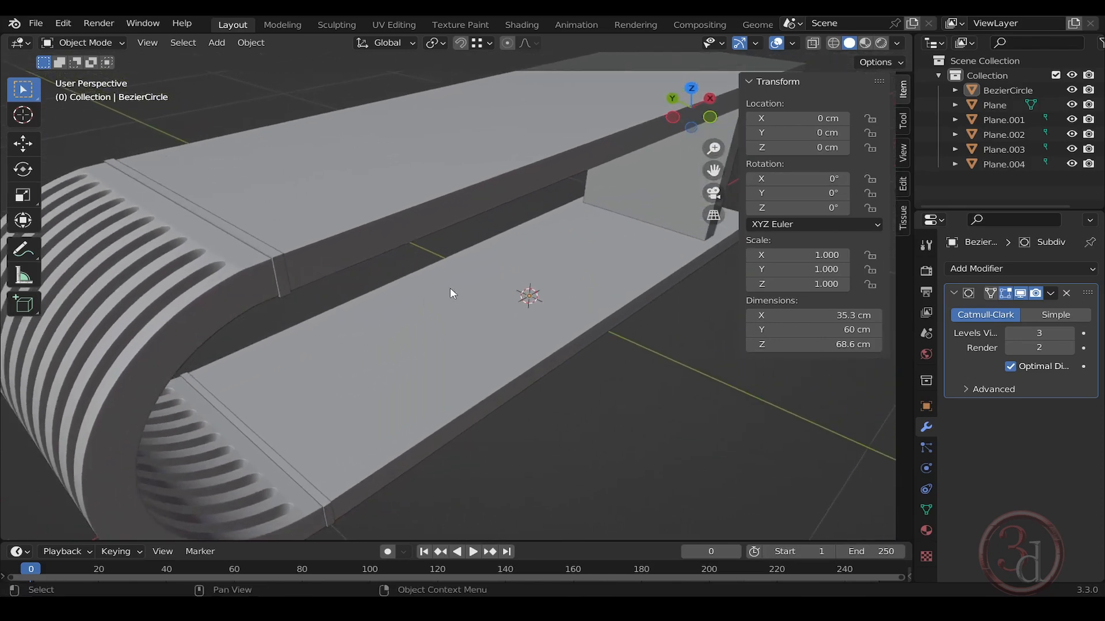
{"action": "scroll", "coordinate": [450, 287], "scroll_direction": "down", "scroll_amount": 5}
{"action": "middle_click_drag", "start_coordinate": [539, 269], "coordinate": [698, 261]}
{"action": "key", "text": "n"}
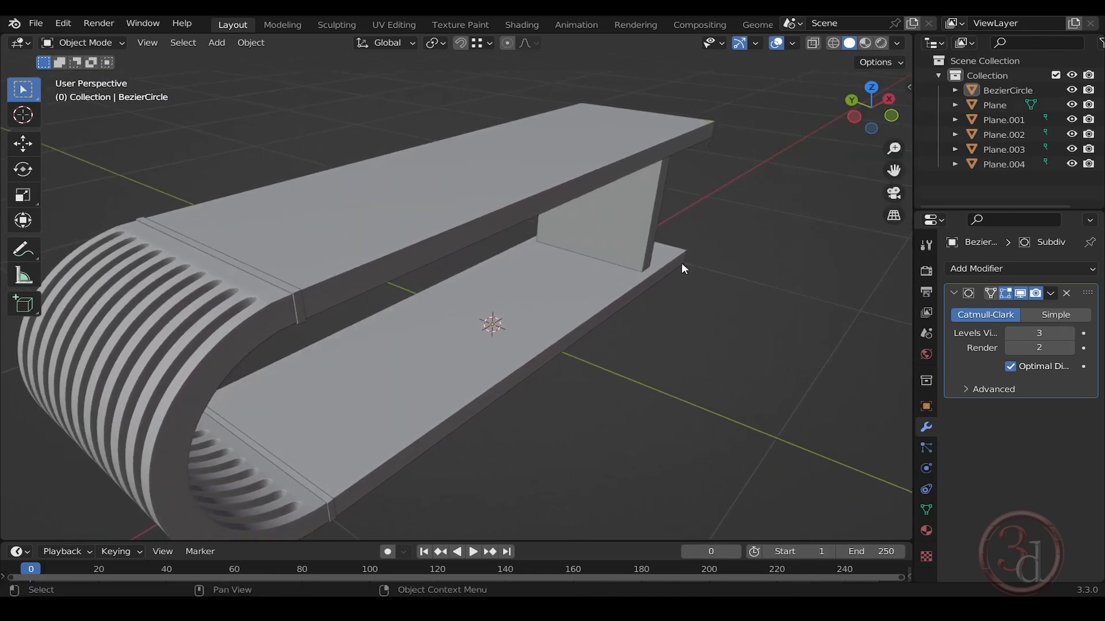
{"action": "scroll", "coordinate": [682, 266], "scroll_direction": "down", "scroll_amount": 3}
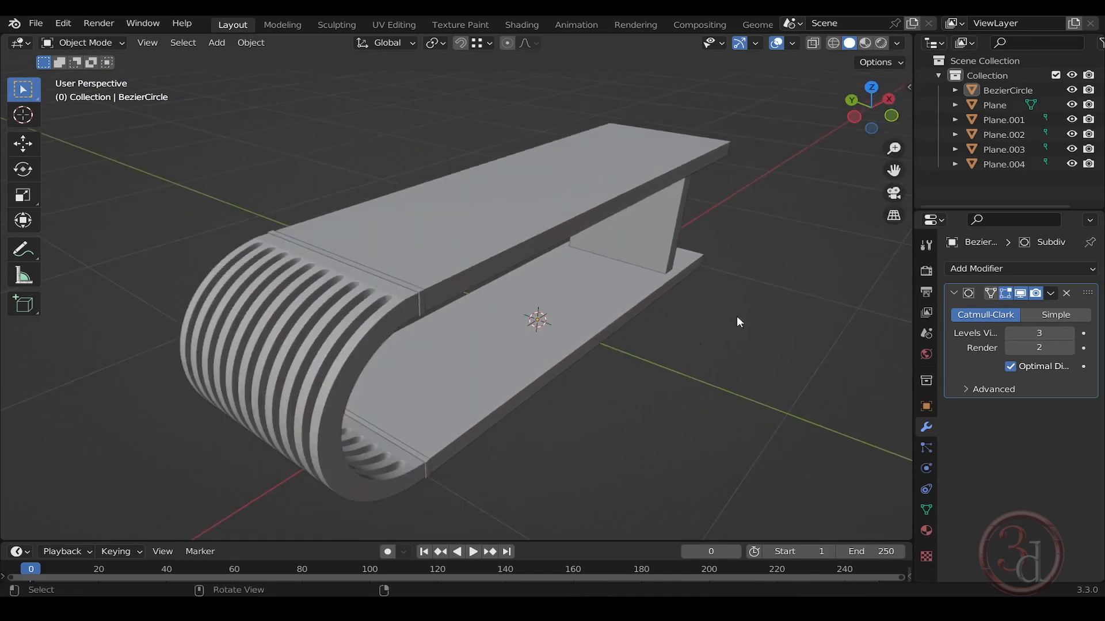
{"action": "middle_click_drag", "start_coordinate": [736, 315], "coordinate": [640, 340]}
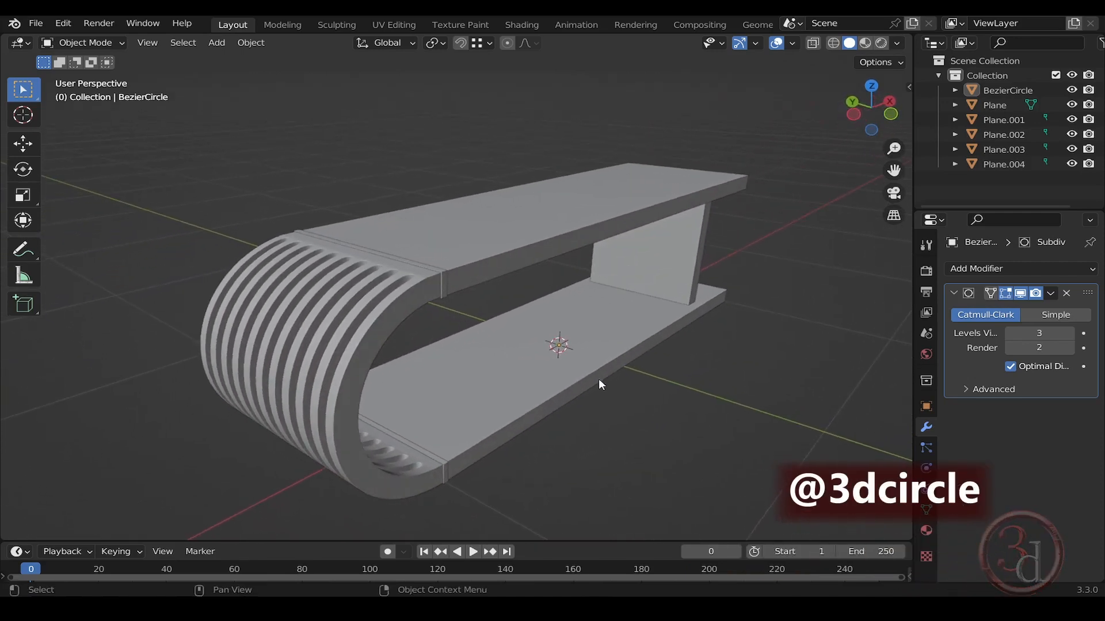
{"action": "scroll", "coordinate": [629, 376], "scroll_direction": "up", "scroll_amount": 2}
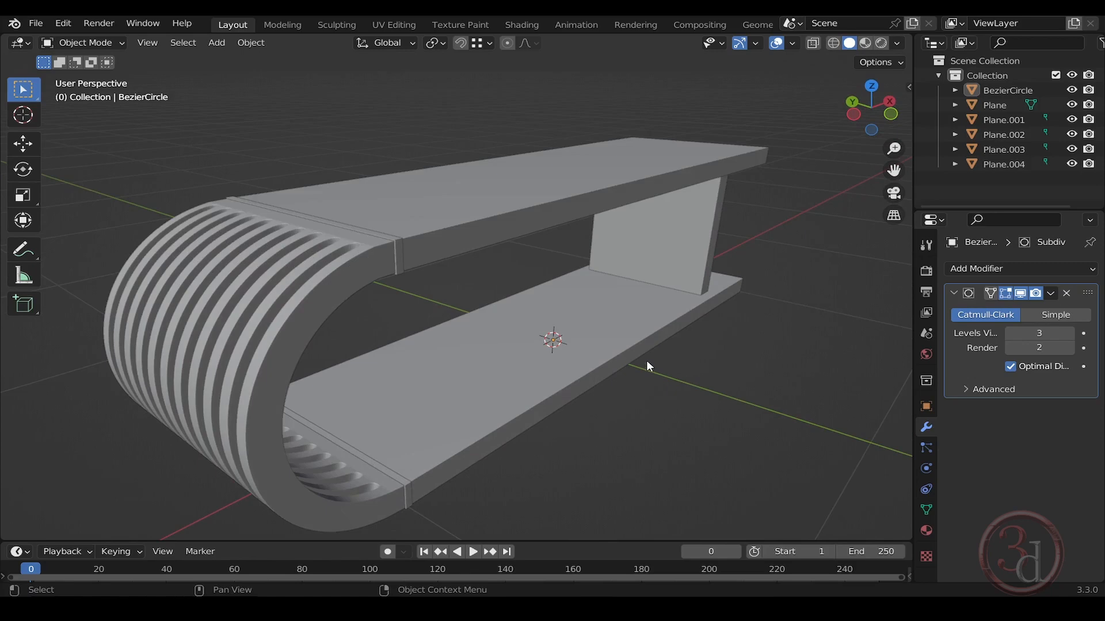